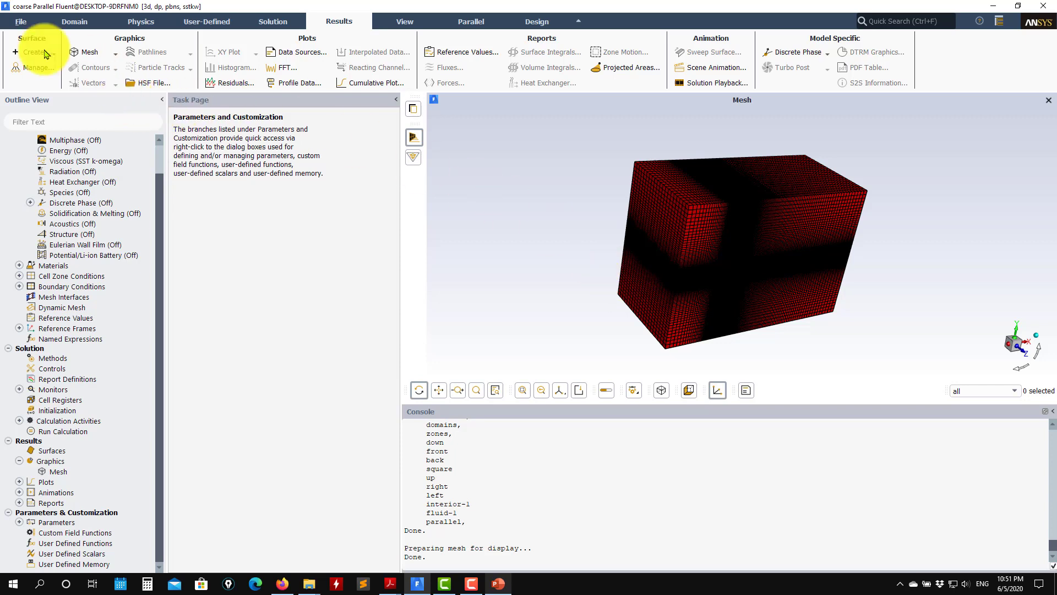
Start reading a new case file, discarding the unsaved current case
left_click(23, 21)
mouse_move(34, 37)
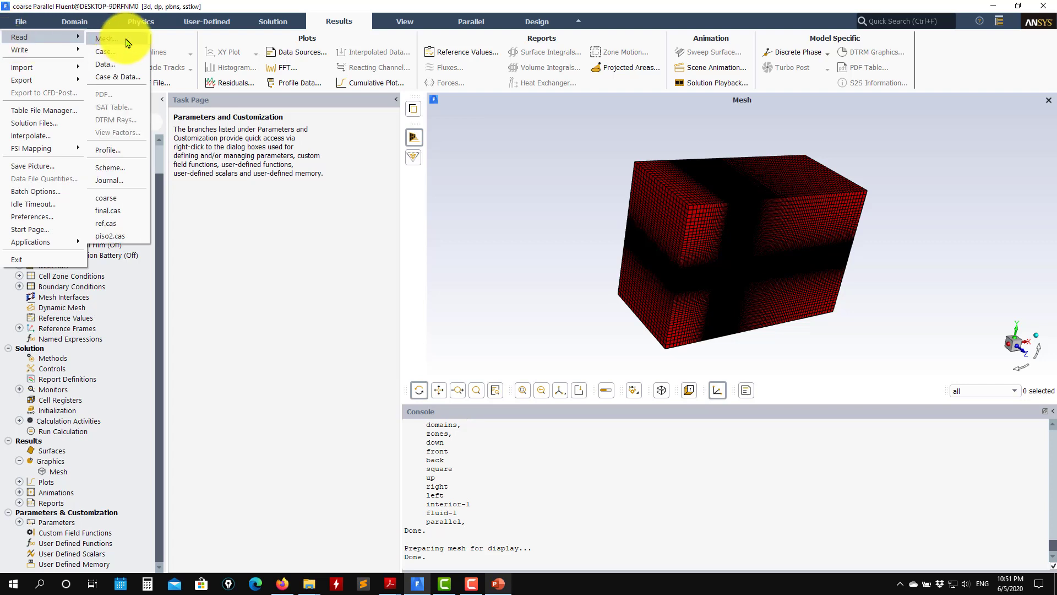
left_click(118, 60)
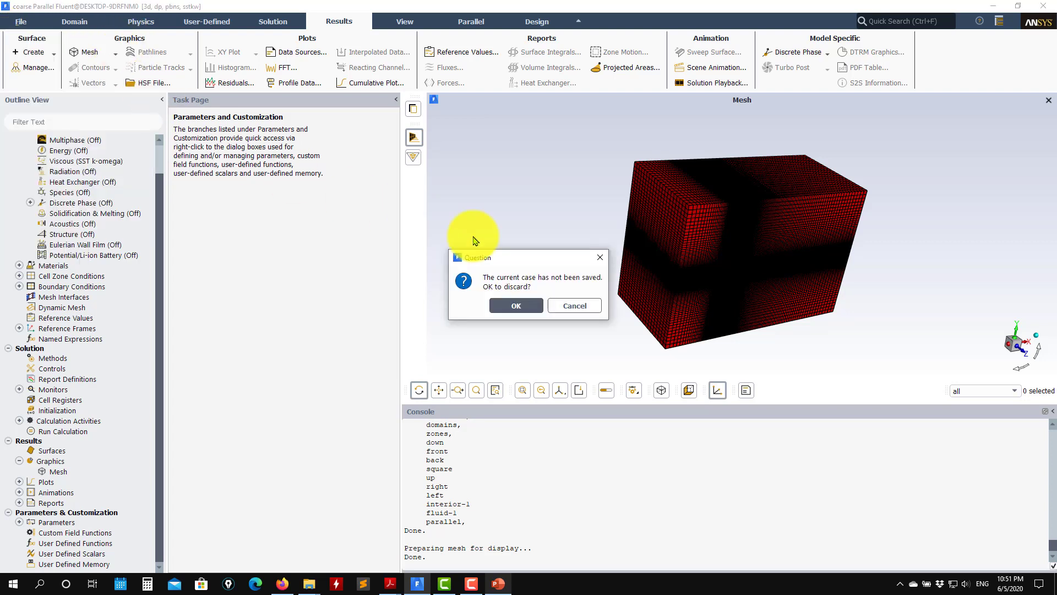
left_click(509, 306)
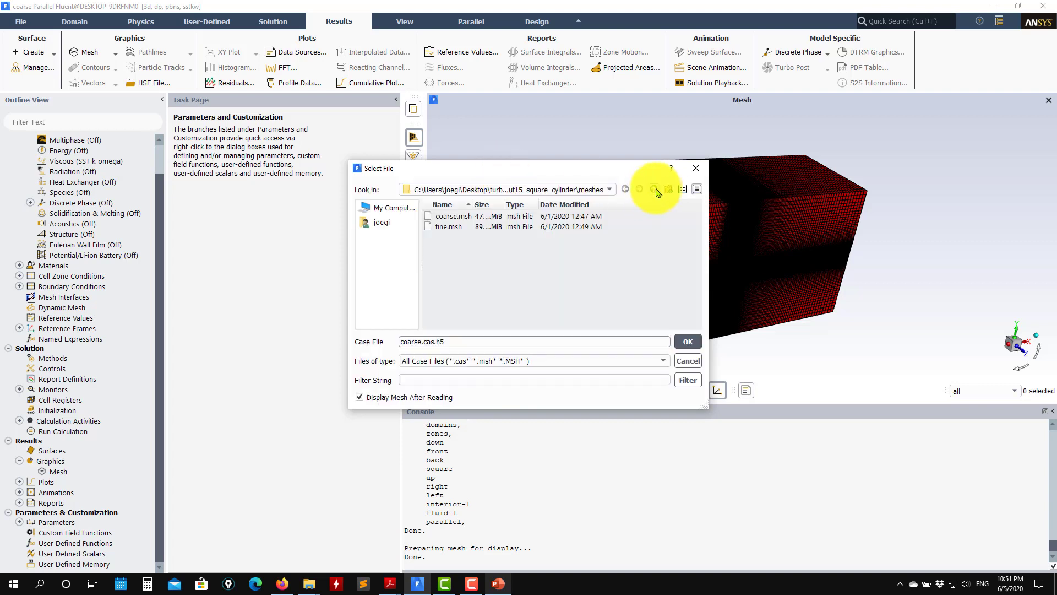
Open coarse.cas.h5 from cases\coarse\URANS and rotate the displayed mesh
left_click(654, 190)
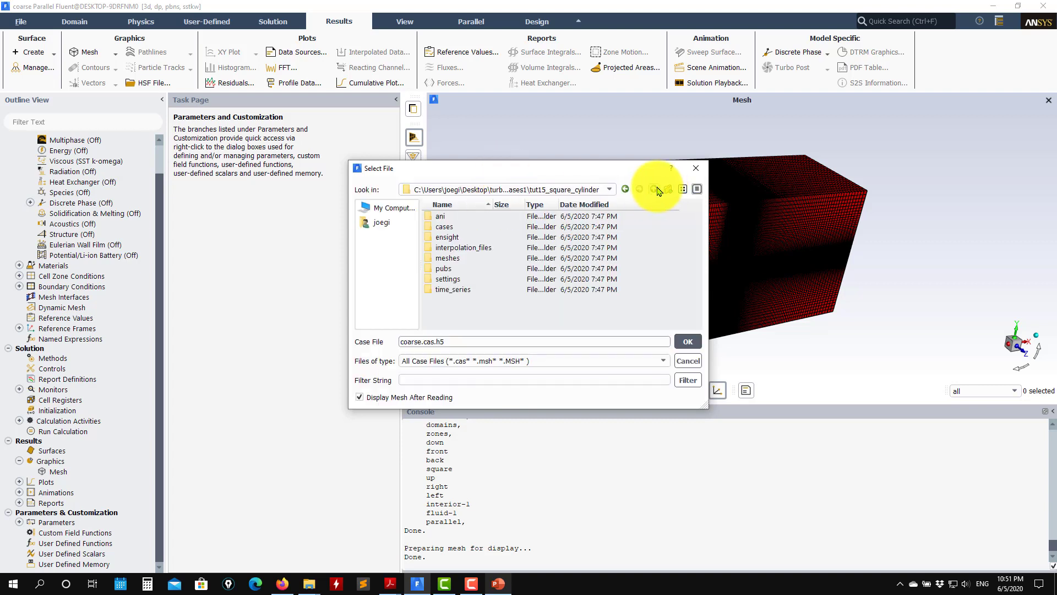
double_click(468, 226)
double_click(446, 217)
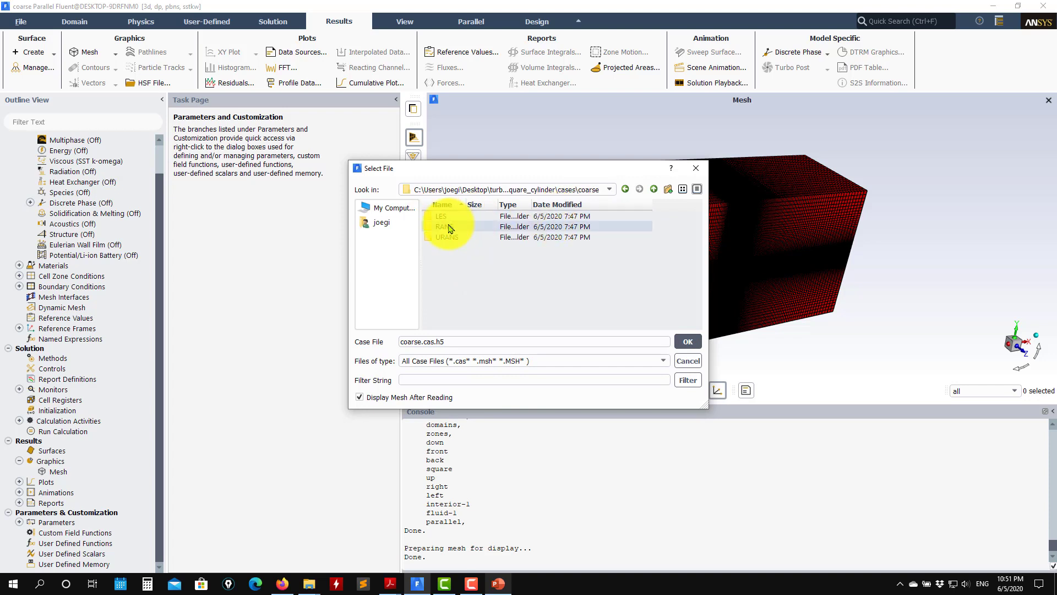
double_click(448, 239)
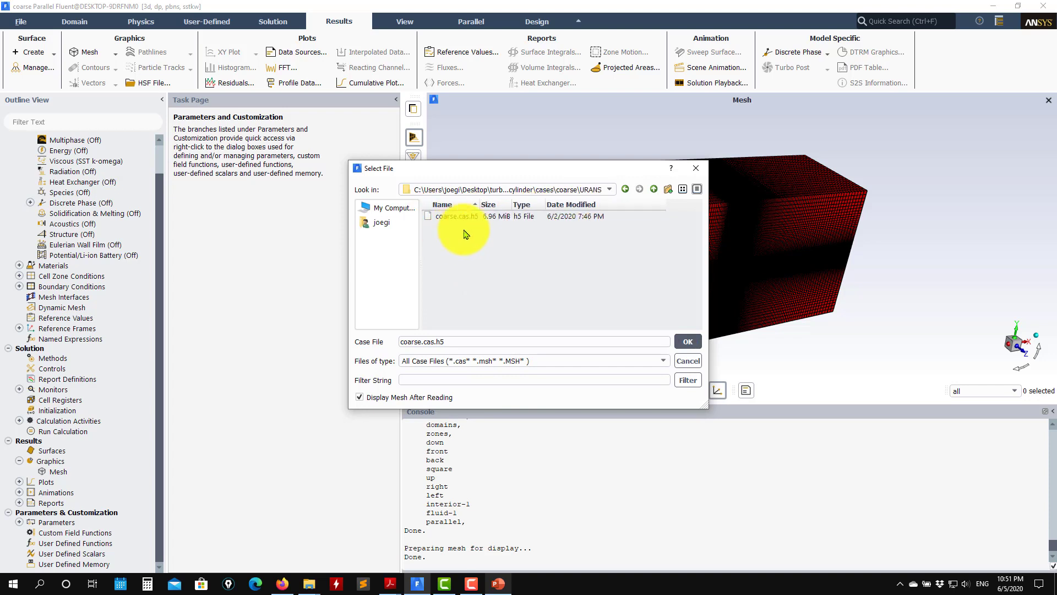
left_click(688, 341)
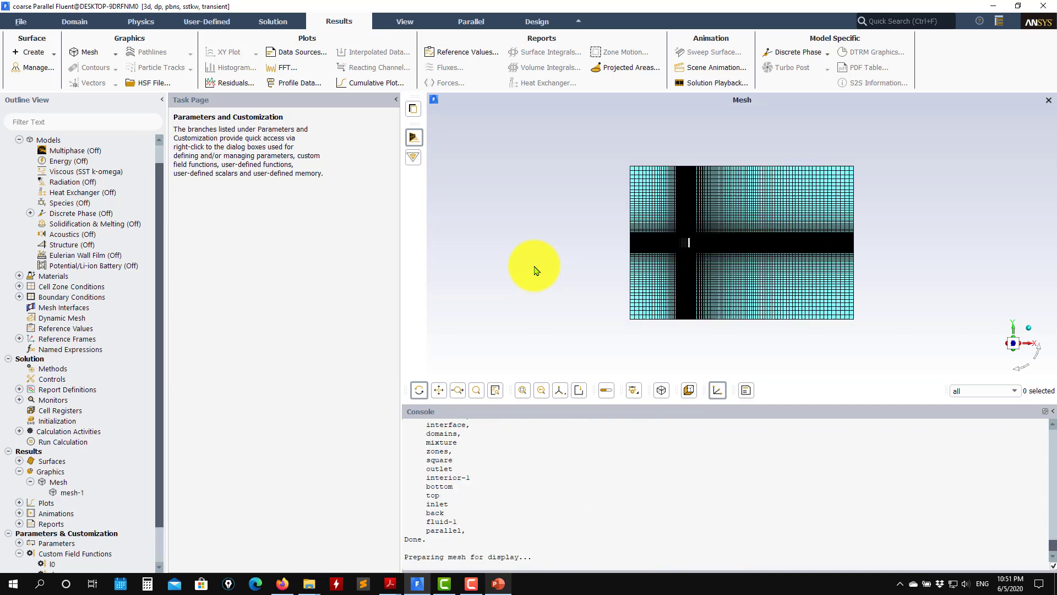
mouse_move(534, 271)
left_mouse_down()
mouse_move(779, 207)
mouse_move(785, 272)
mouse_move(721, 283)
mouse_move(753, 283)
left_mouse_up()
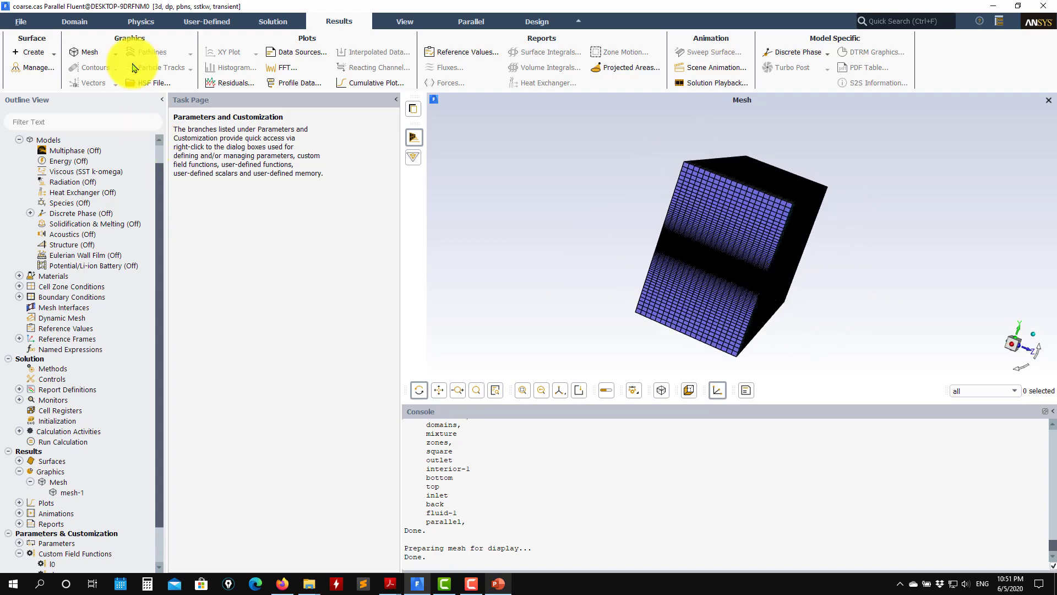
Read and interpolate inter.ip from interpolation_files\fine\LES onto the coarse case
left_click(25, 20)
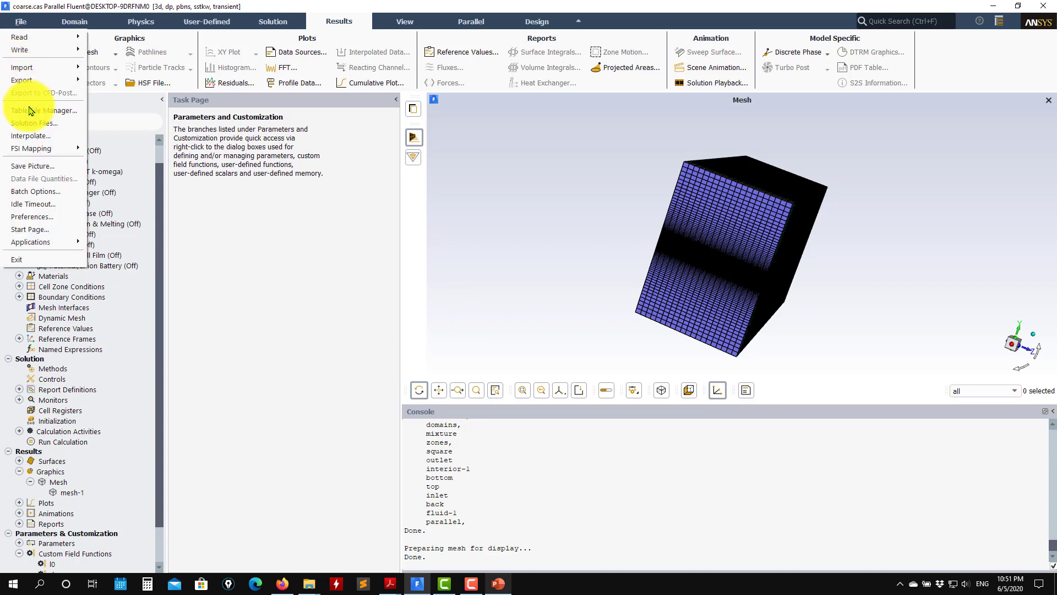
left_click(29, 137)
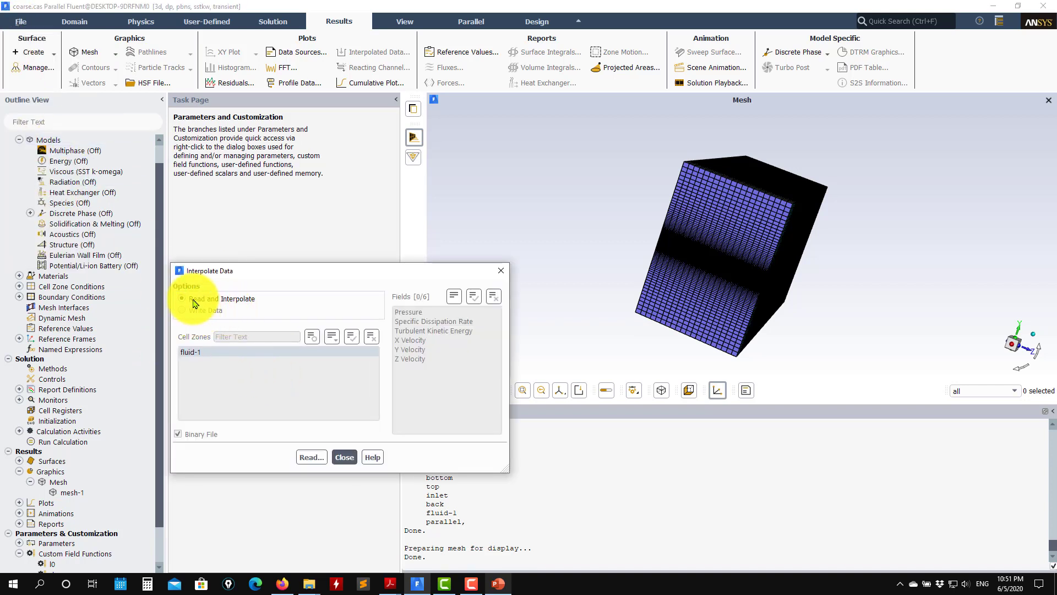
left_click(311, 457)
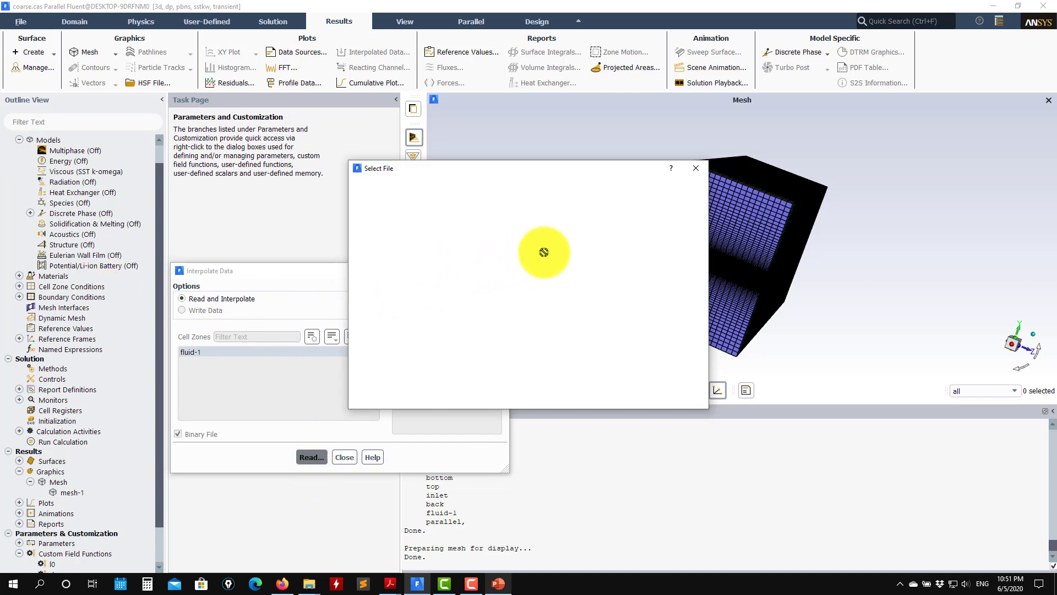
left_click(654, 189)
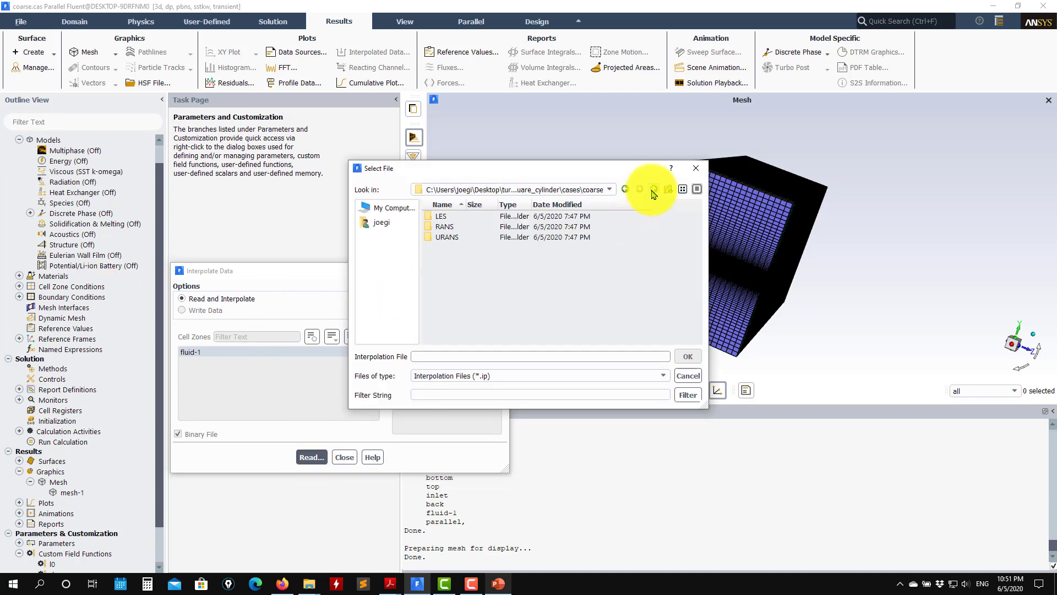
left_click(654, 189)
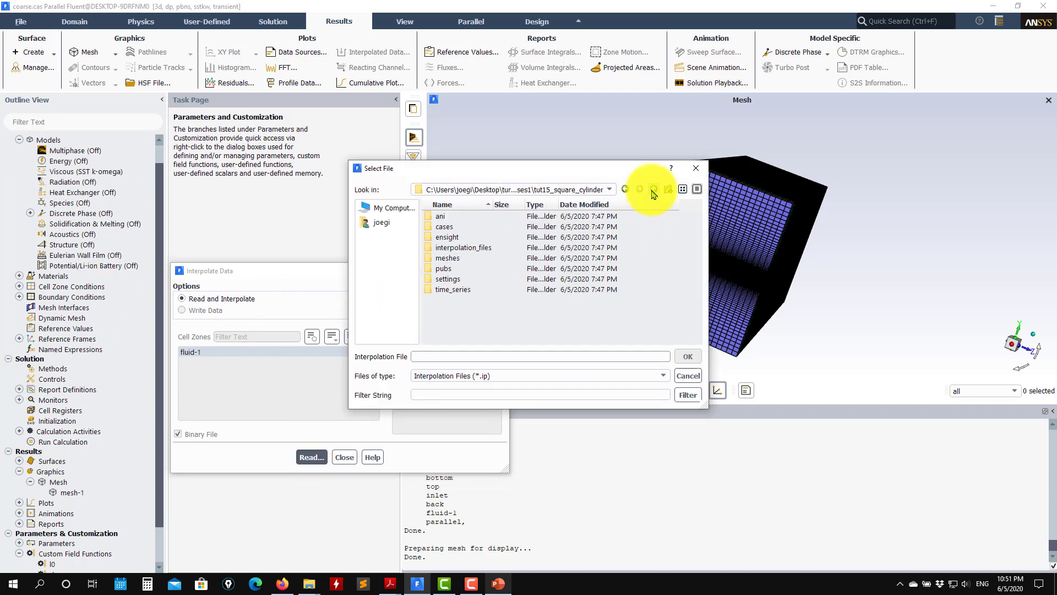
left_click(477, 252)
double_click(478, 253)
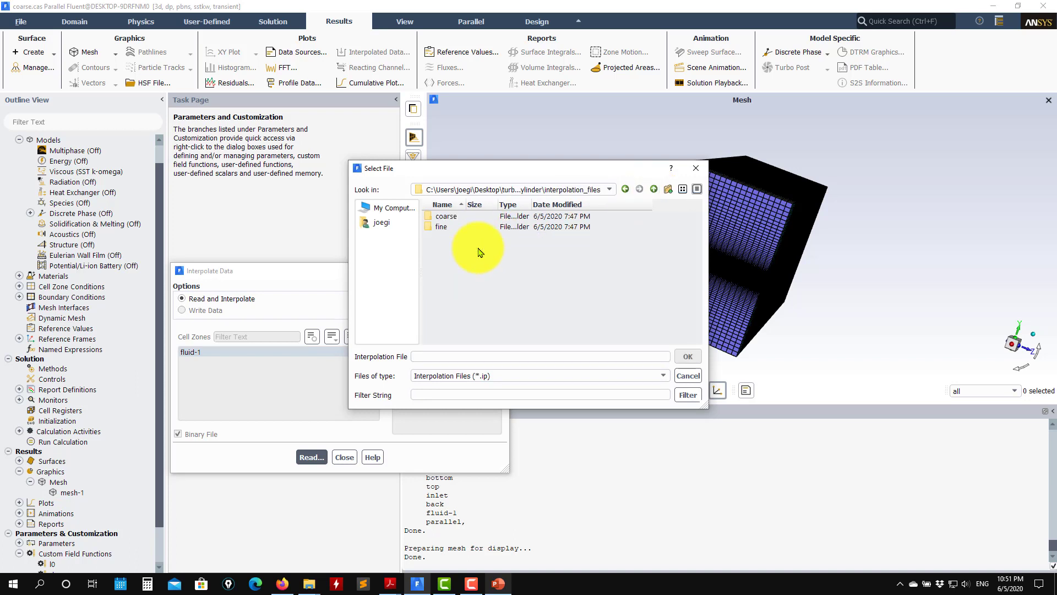
double_click(442, 229)
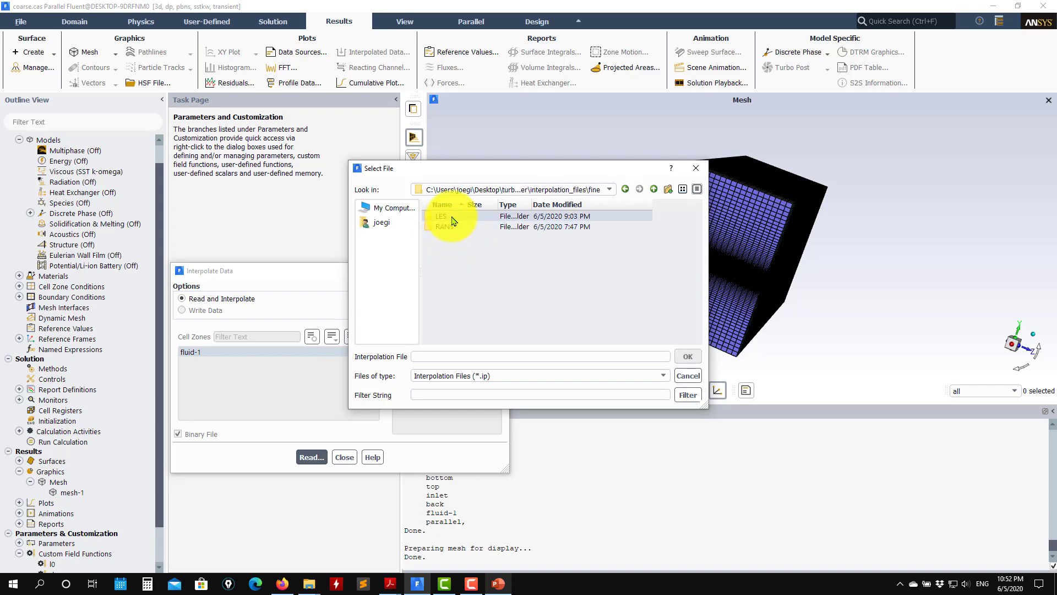
double_click(450, 216)
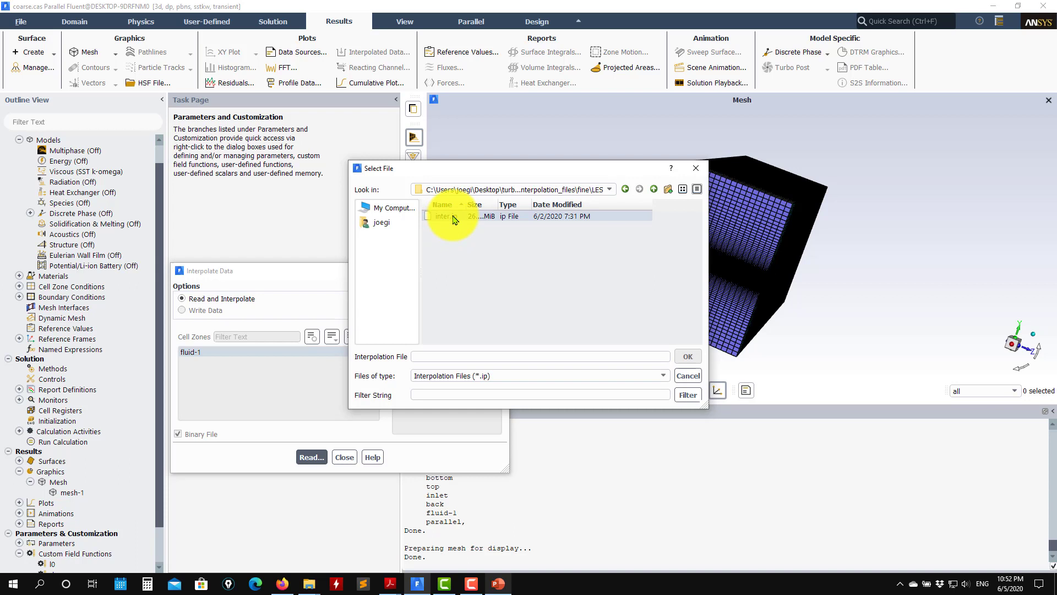
left_click(452, 217)
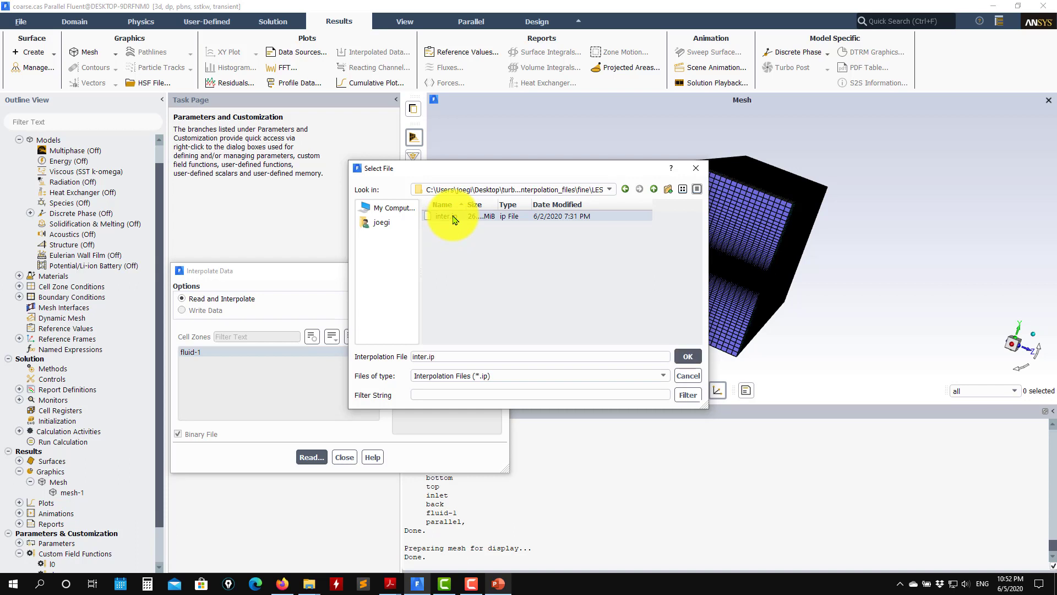
left_click(688, 356)
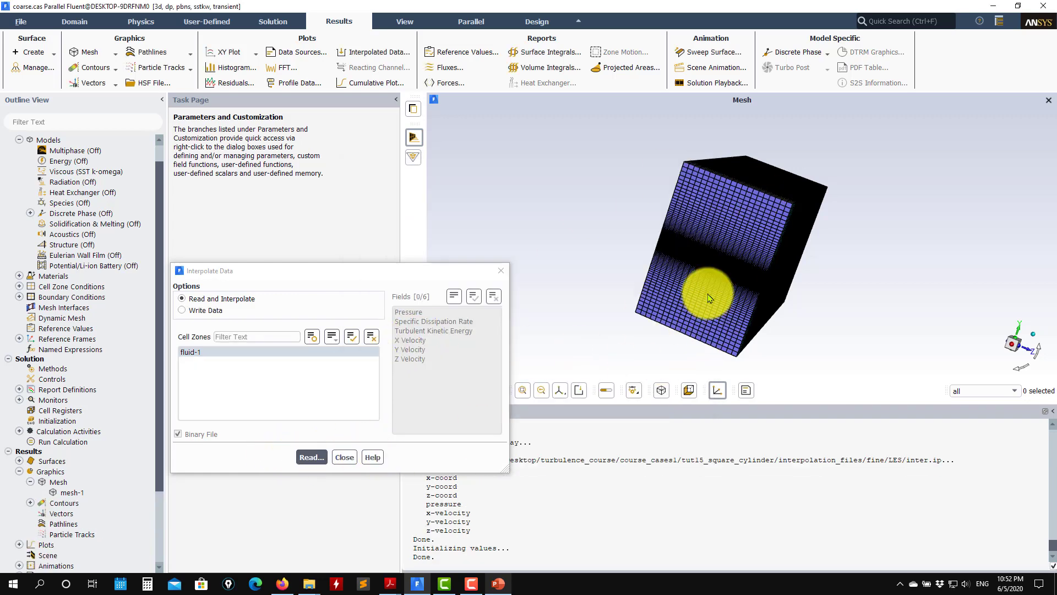
Display contour-1 velocity magnitude on the three sweep planes, rotating the view
left_click(345, 456)
left_click_drag(708, 260, 636, 277)
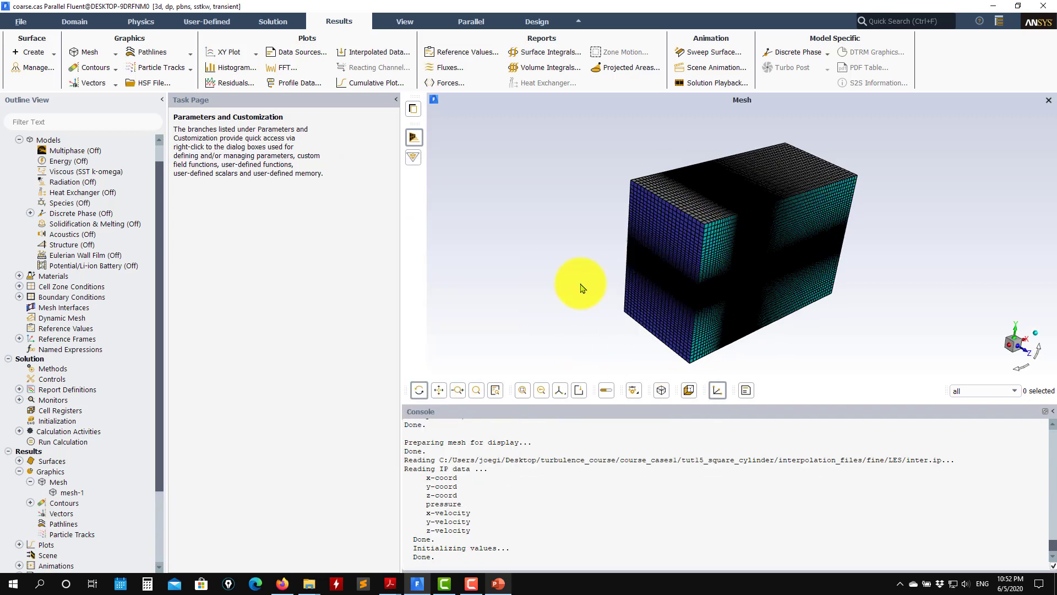
double_click(66, 503)
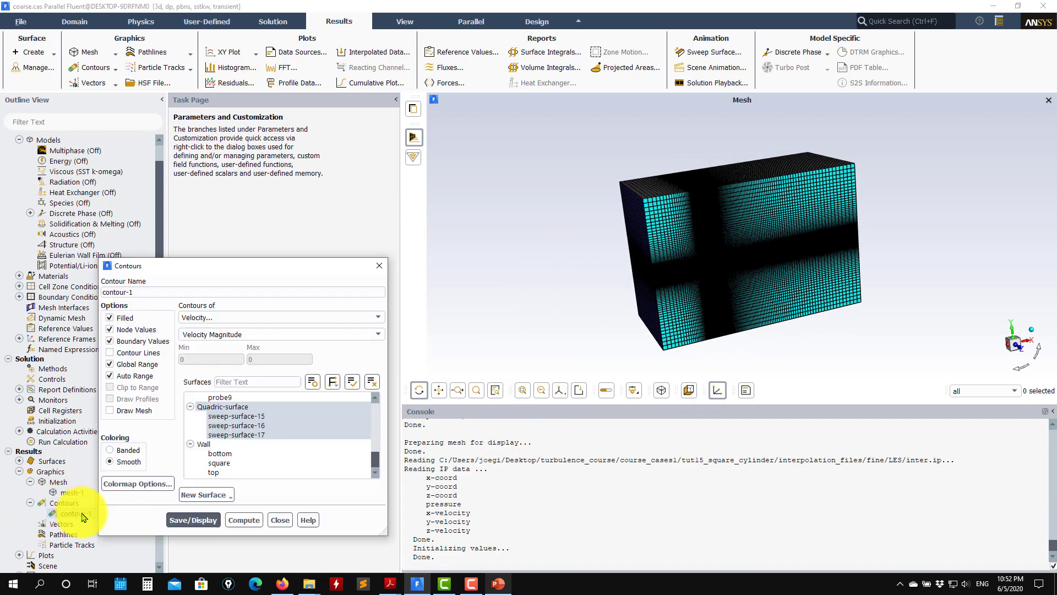
left_click(193, 520)
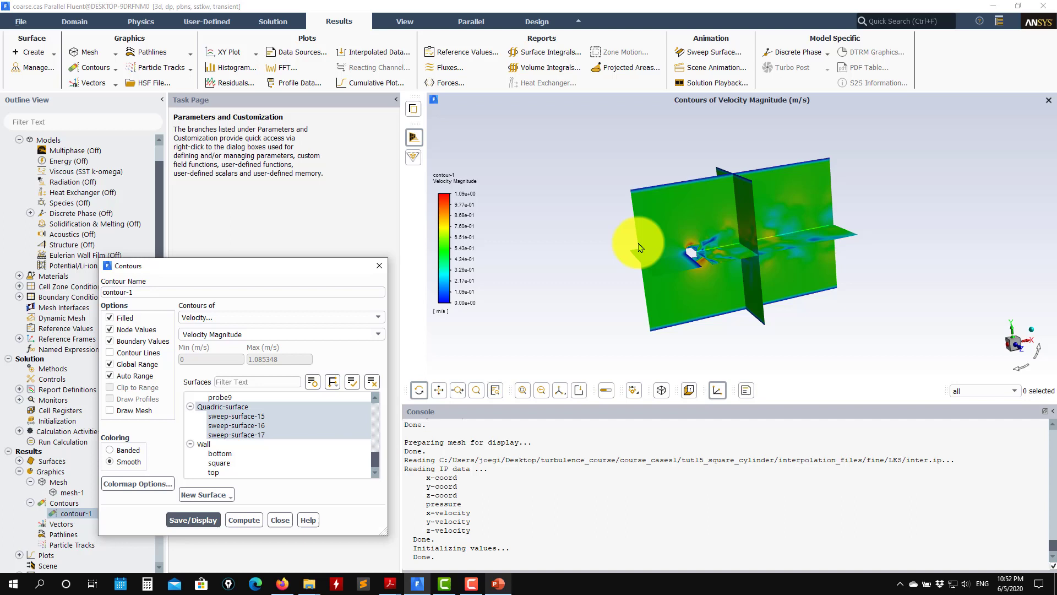
mouse_move(685, 236)
left_mouse_down()
mouse_move(793, 239)
mouse_move(749, 359)
mouse_move(609, 289)
mouse_move(713, 168)
mouse_move(685, 267)
left_mouse_up()
scroll(689, 217, "up", 3)
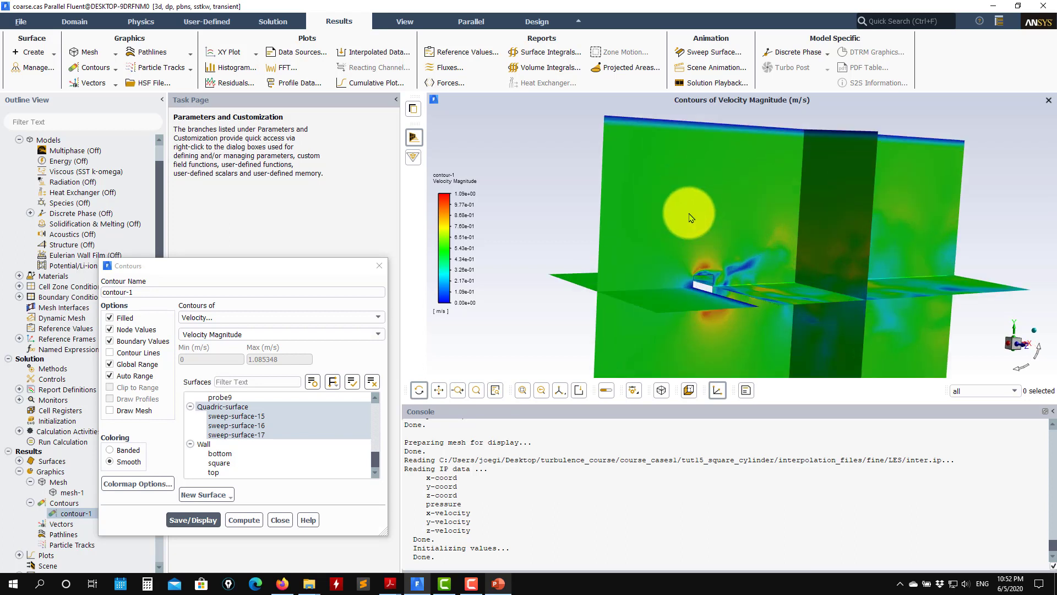
scroll(744, 312, "up", 1)
scroll(725, 317, "up", 1)
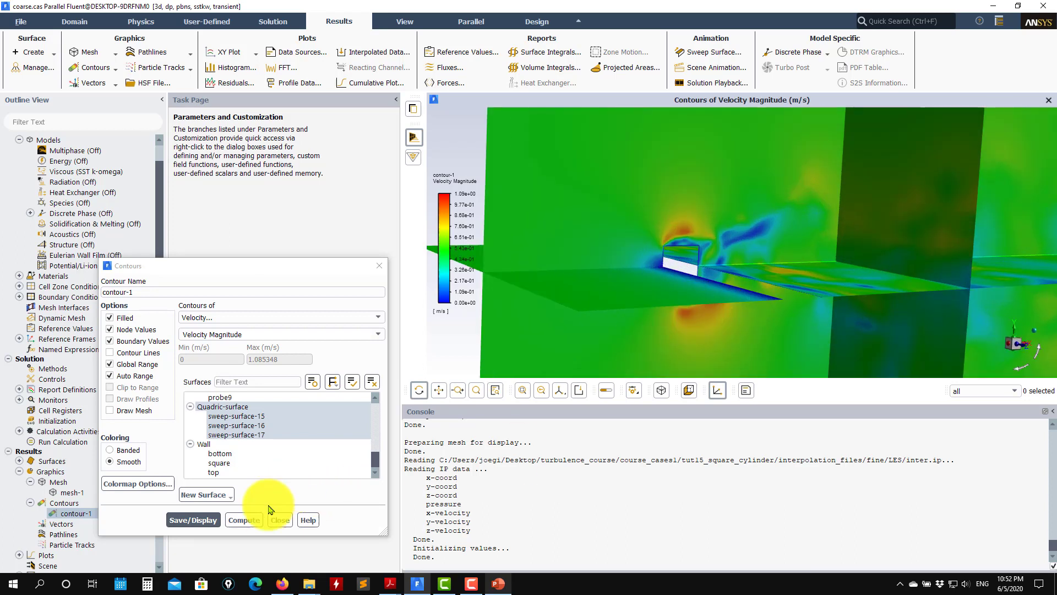
left_click(279, 519)
Write the case and data as new1.cas.h5 and new1.dat.h5
left_click(20, 22)
mouse_move(42, 49)
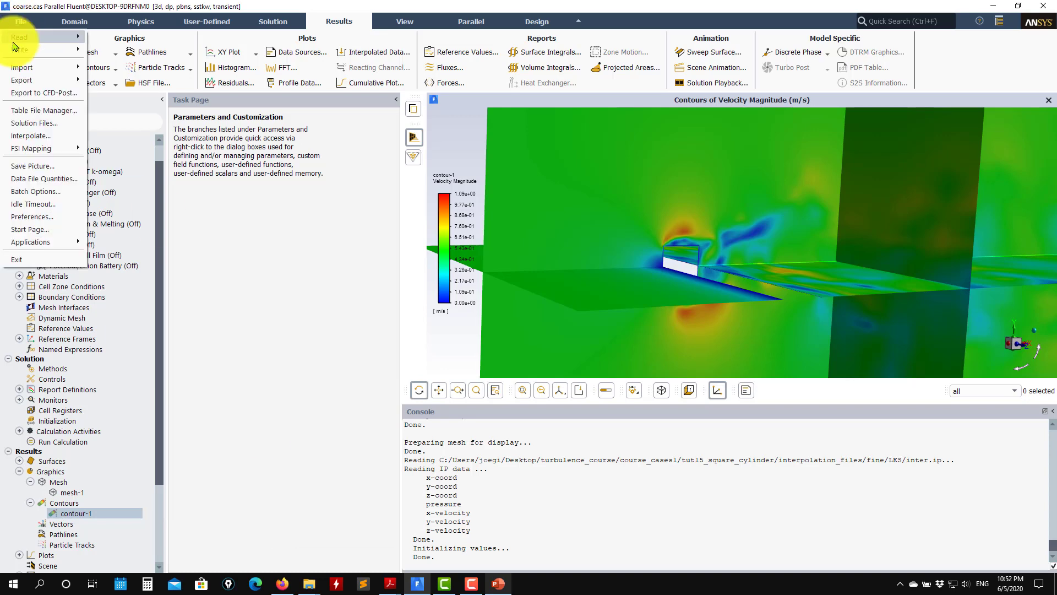
left_click(121, 76)
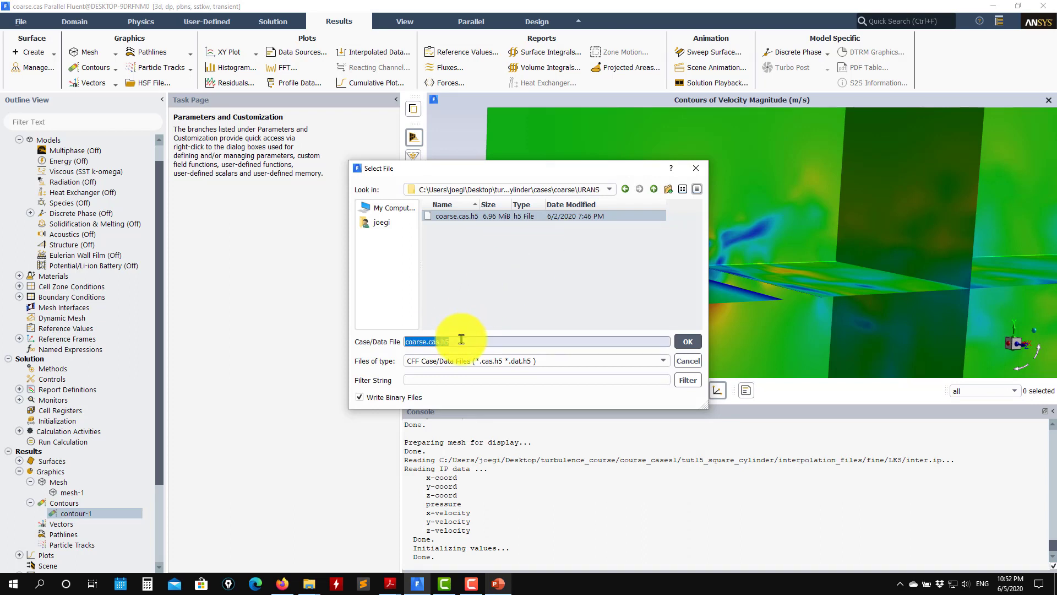
type("new1")
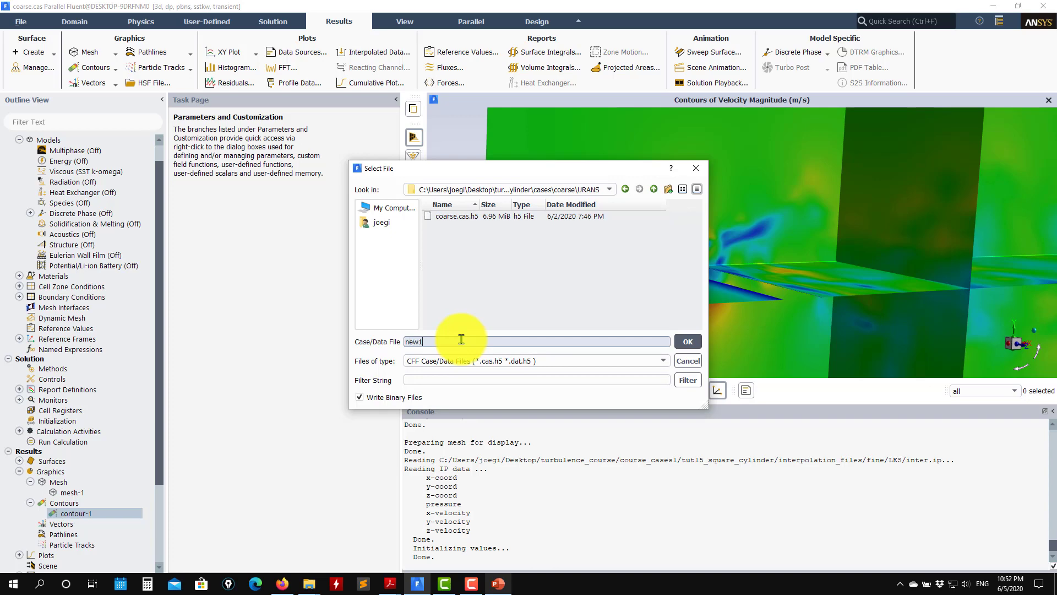
key("Return")
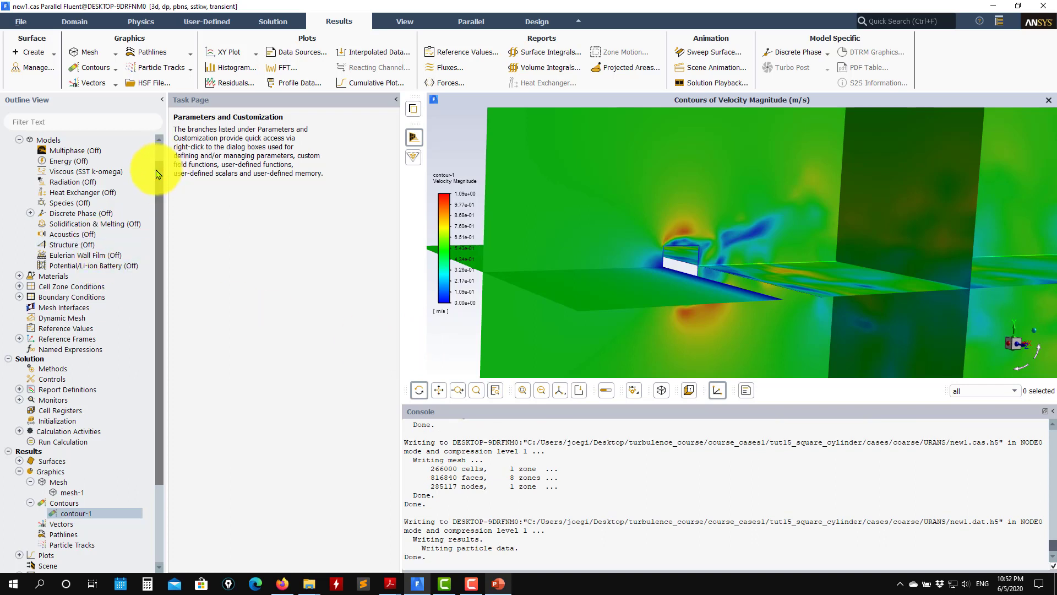
scroll(99, 149, "up", 1)
Review the SST k-omega viscous model settings from the General page, then close them
left_click(58, 149)
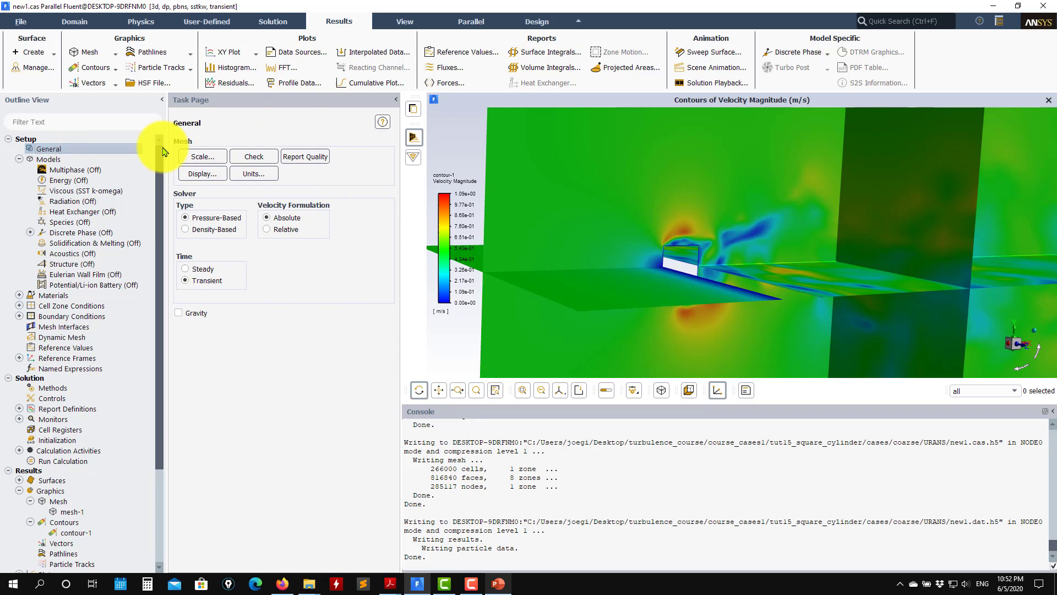
double_click(83, 191)
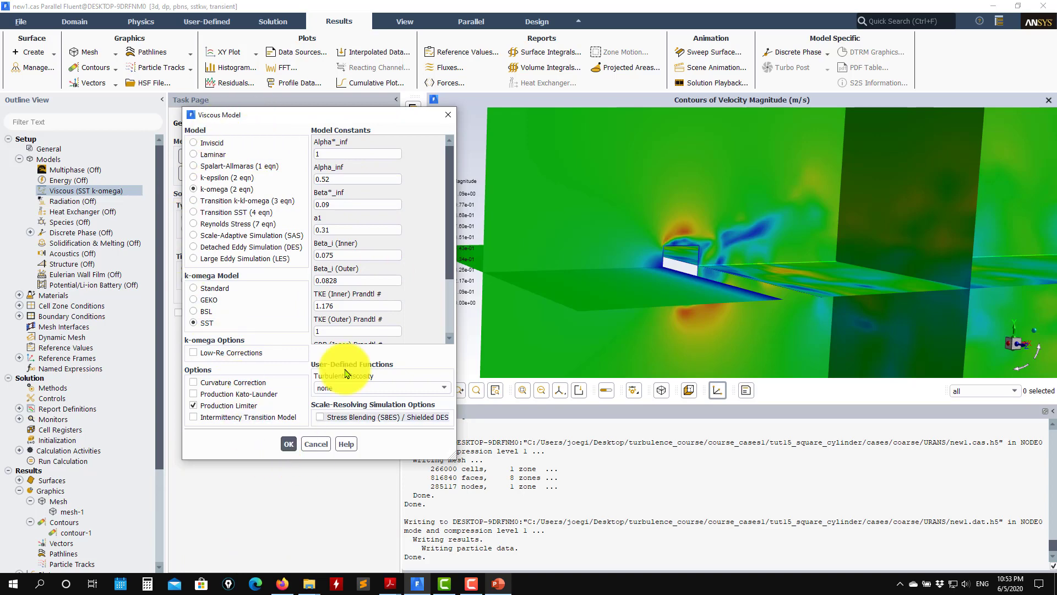
left_click(316, 445)
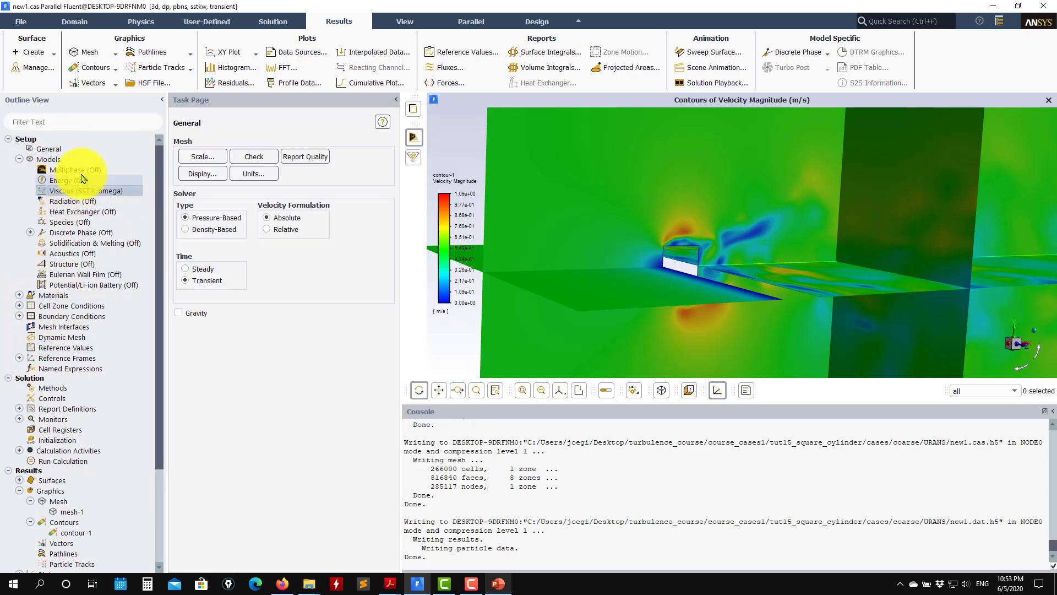
Keep PISO as the pressure-velocity coupling scheme in Solution Methods
left_click(52, 387)
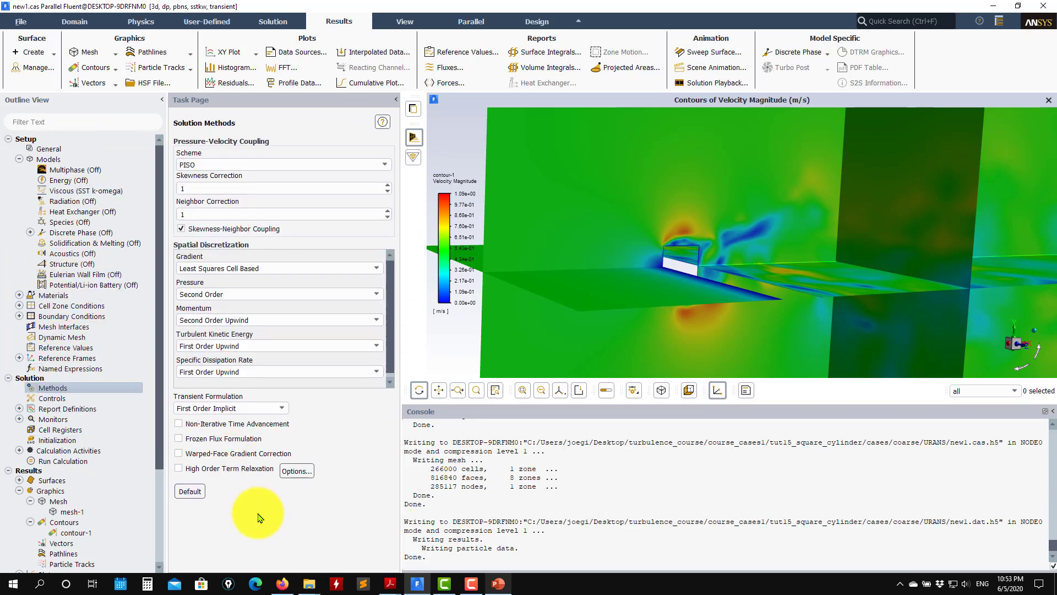
left_click(381, 165)
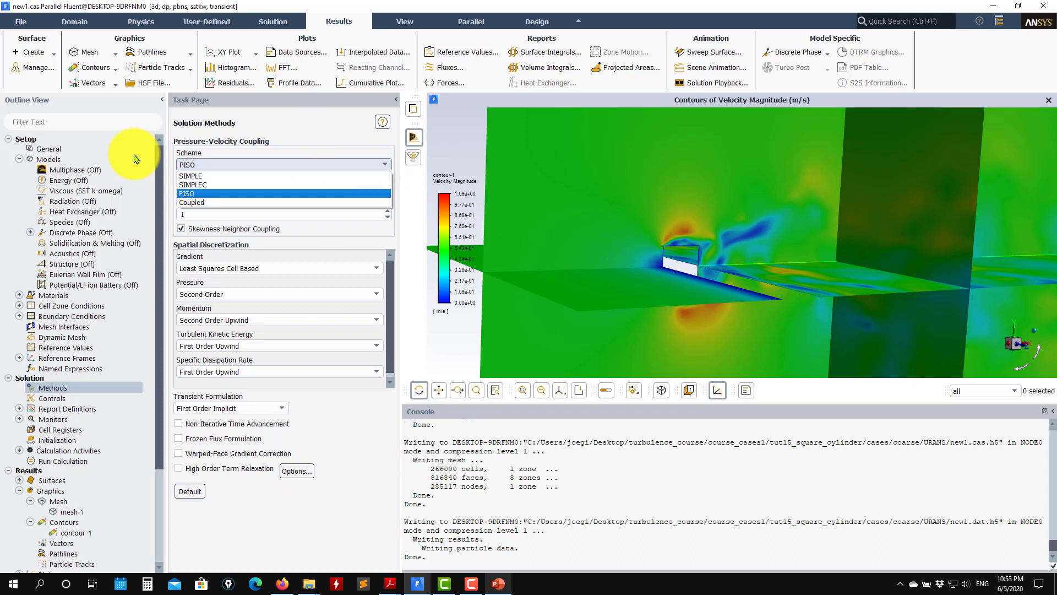
left_click(176, 202)
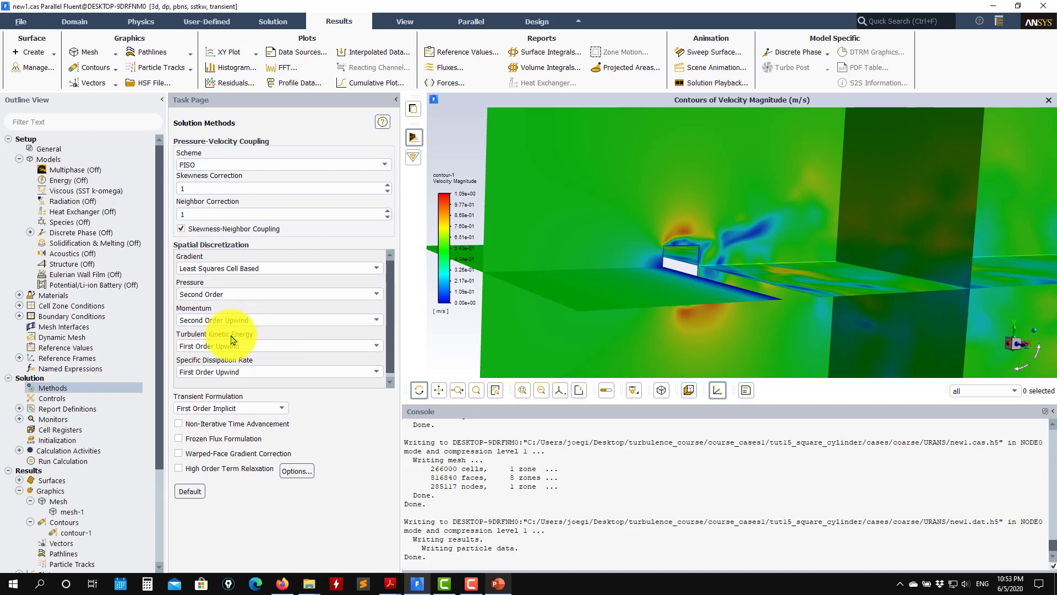
Set k and omega to Second Order Upwind and transient formulation to Second Order Implicit
left_click(360, 345)
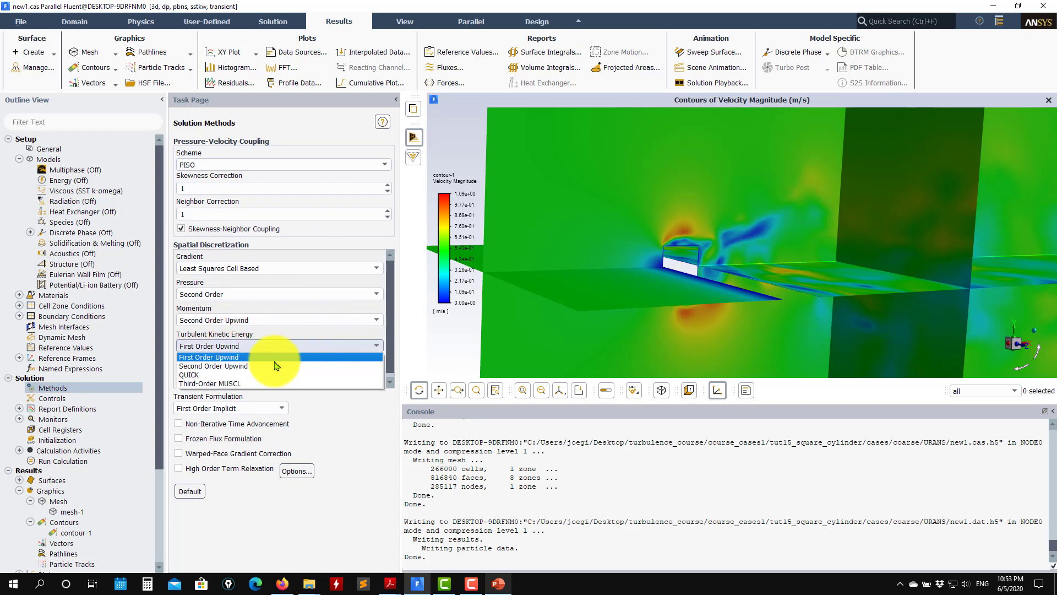
left_click(256, 365)
left_click(256, 373)
left_click(240, 392)
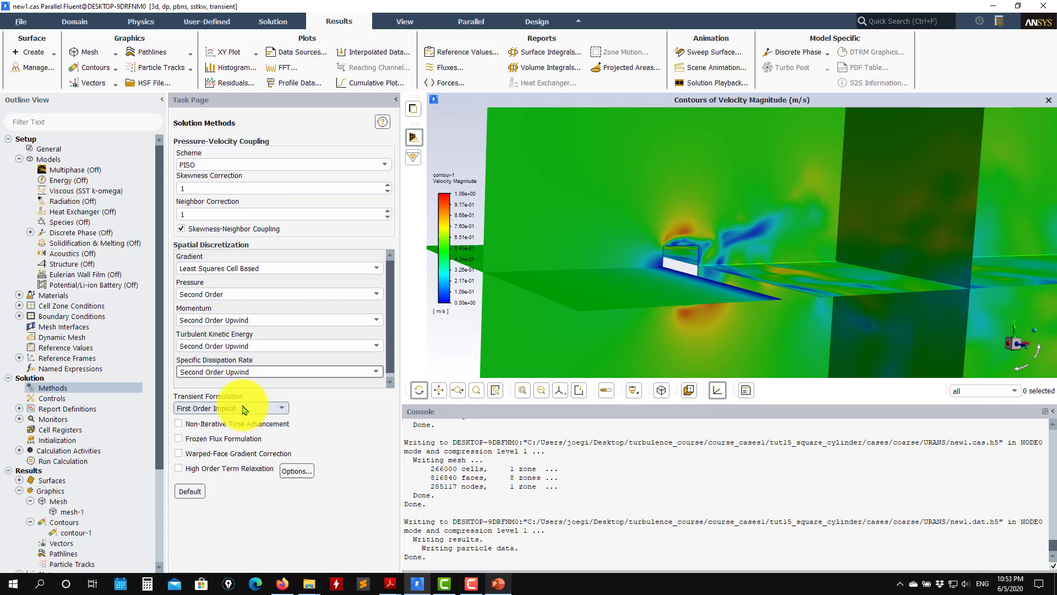
left_click(224, 429)
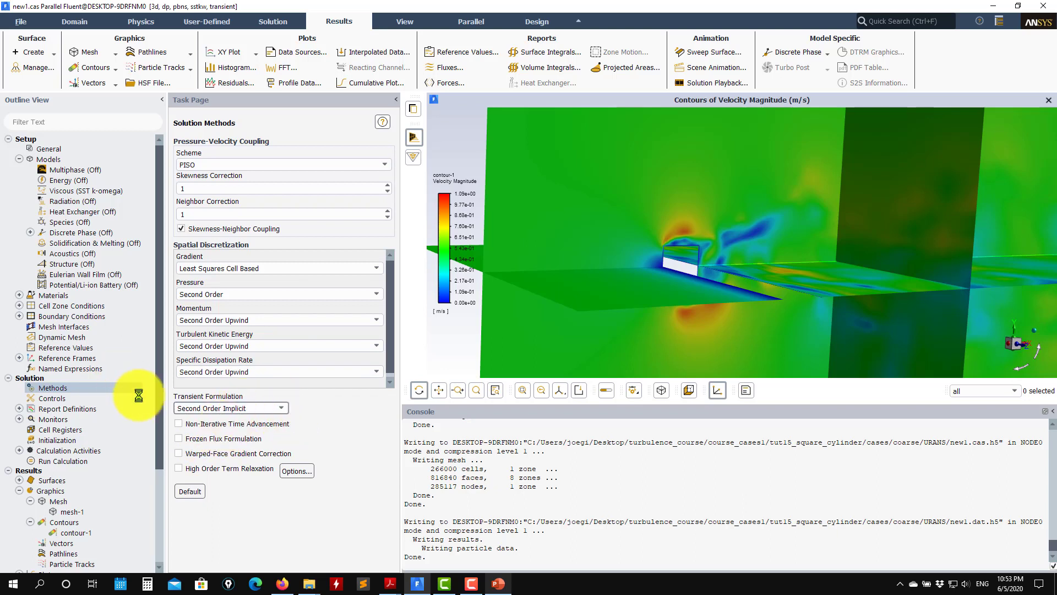
Bring up Solution Controls, briefly expanding and collapsing the report definitions
left_click(45, 399)
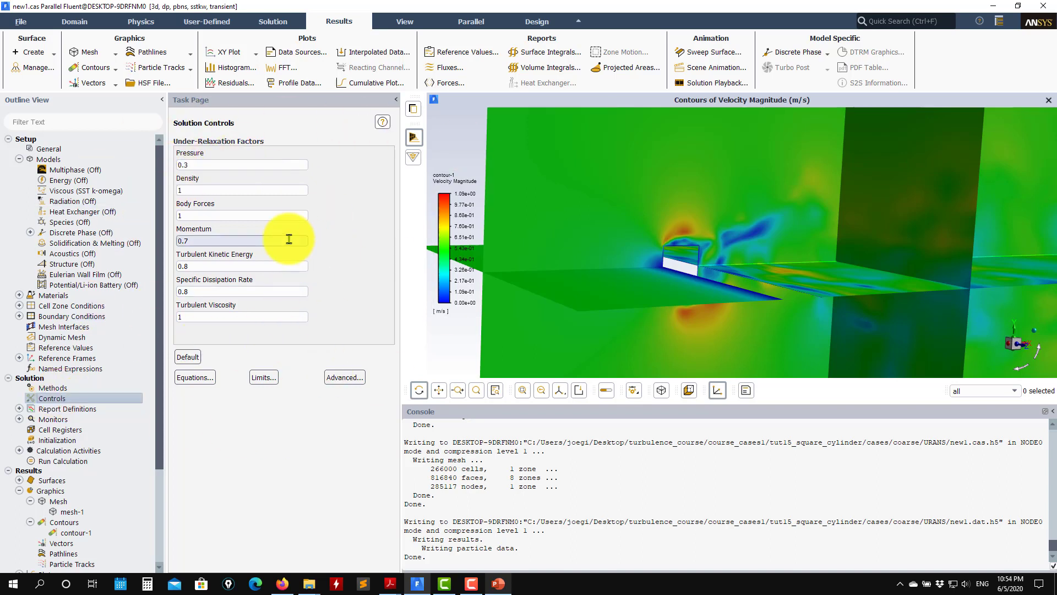
left_click(20, 410)
left_click(19, 412)
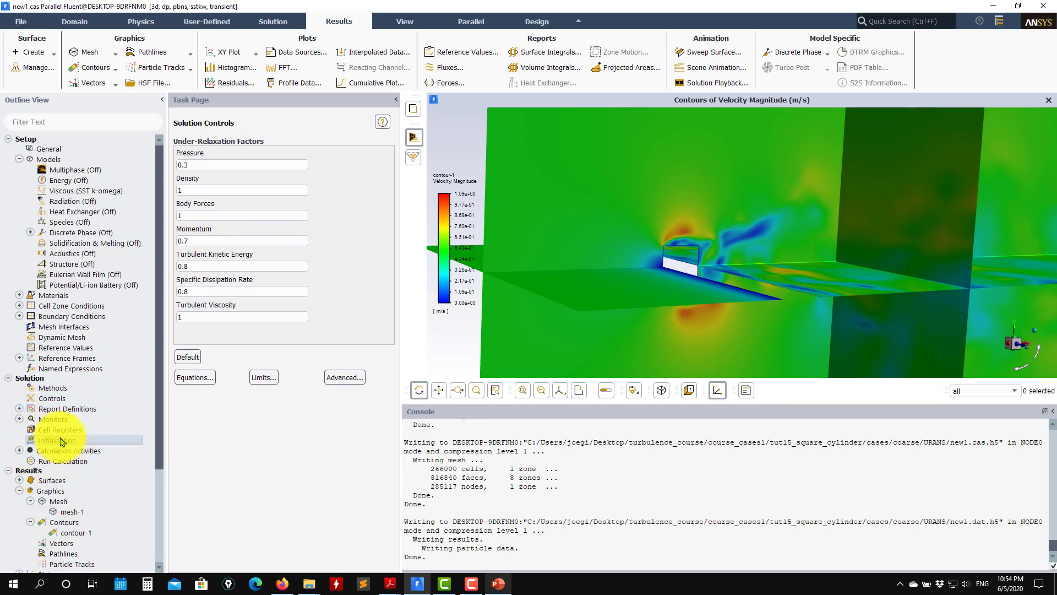
Calculate 10 time steps with a 0.002 s time step size
left_click(136, 465)
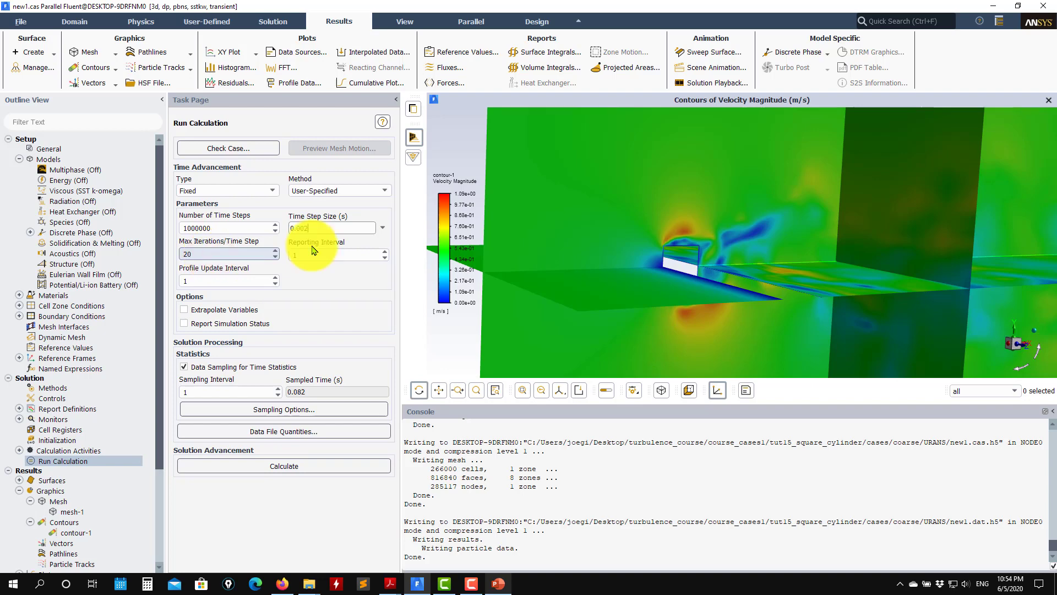
double_click(306, 229)
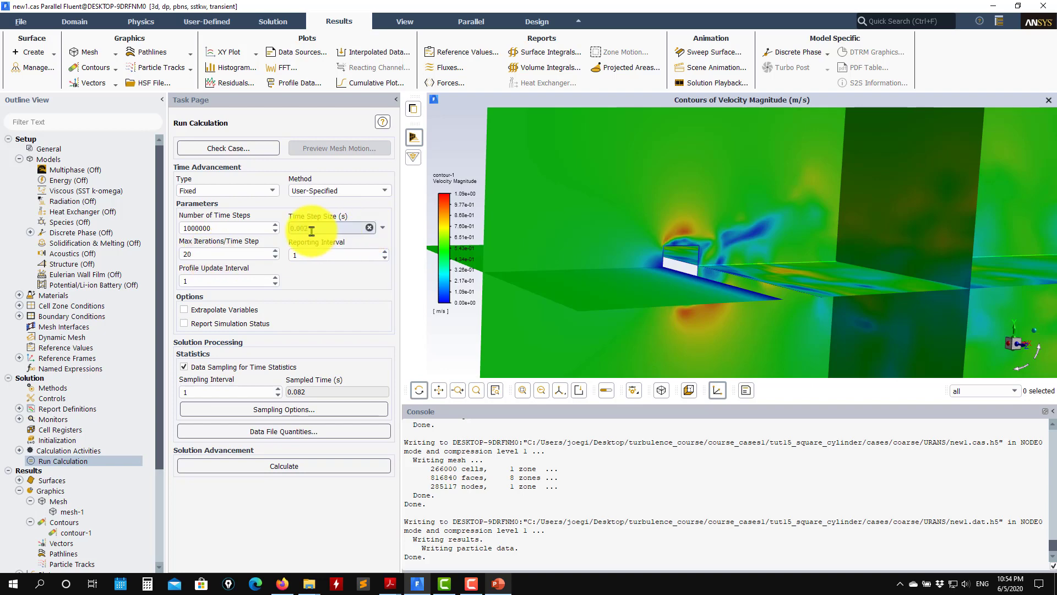
left_click(215, 254)
type("10")
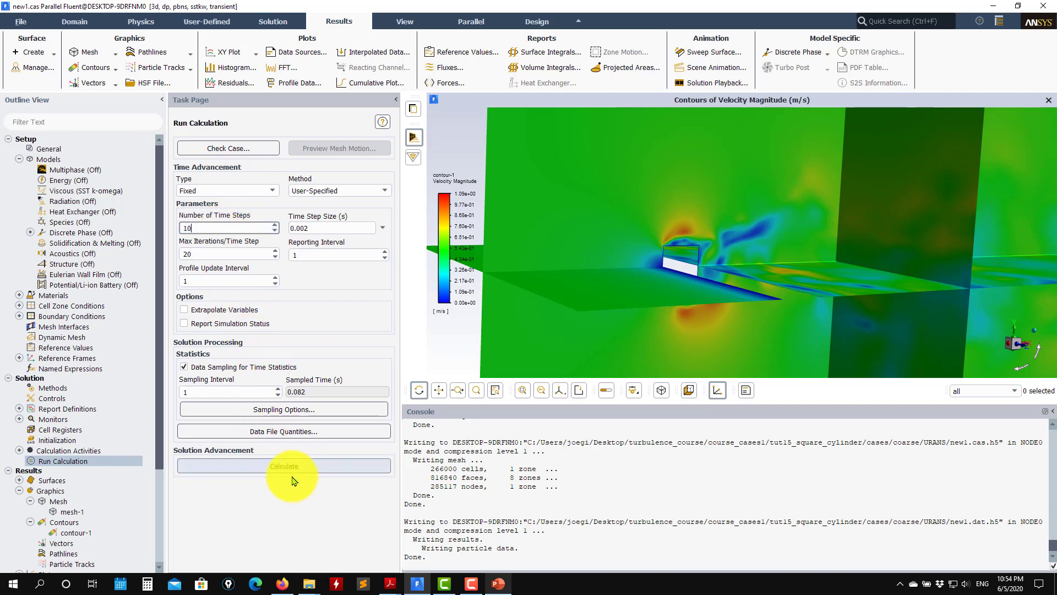
left_click(272, 467)
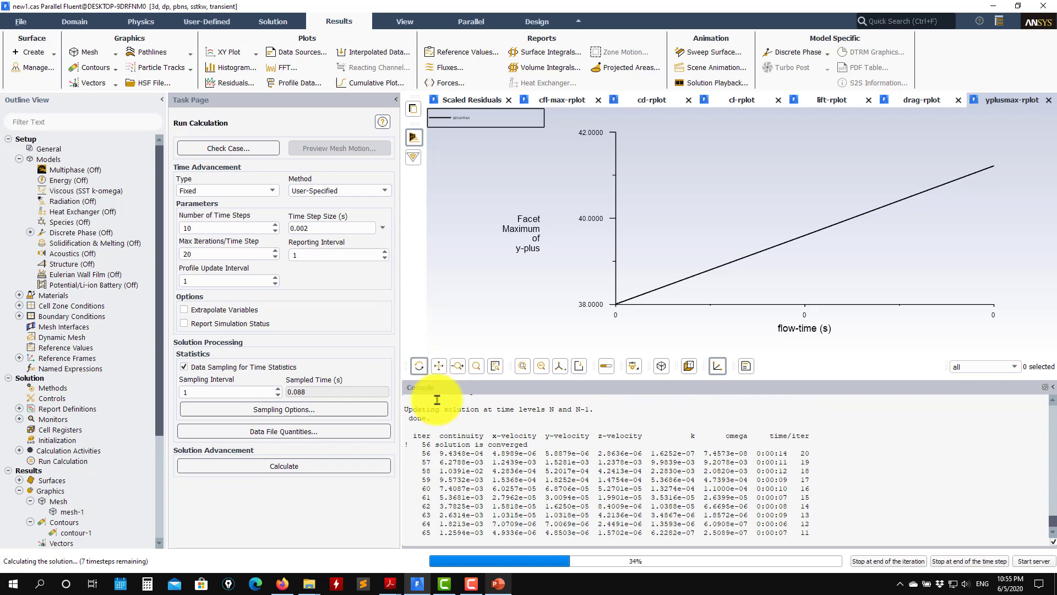
Review slides 21 and 22 on wall distance units and LES spacing, then return to Fluent
left_click(494, 586)
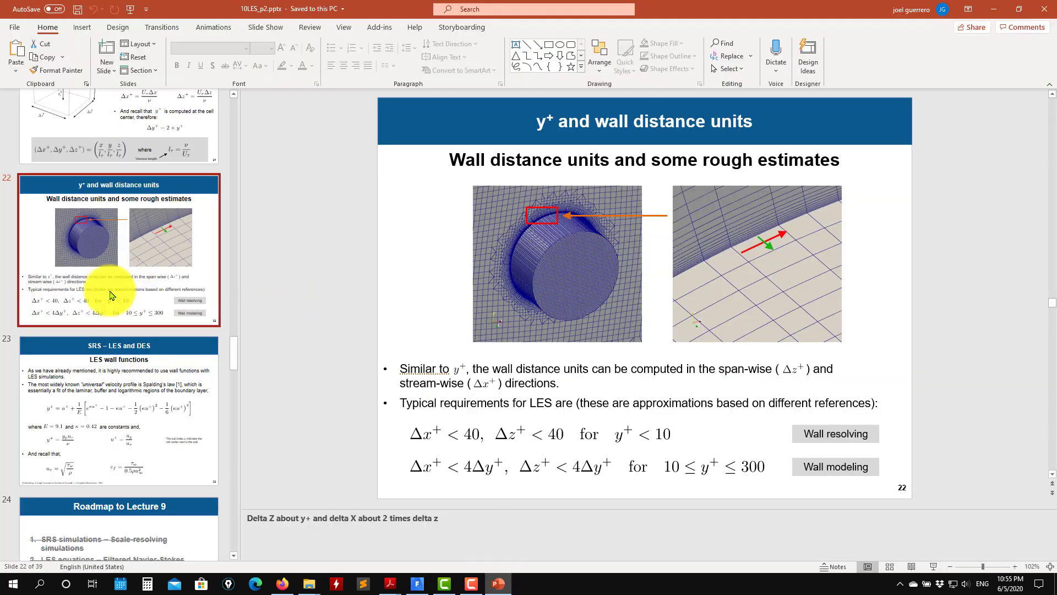
scroll(107, 281, "up", 2)
left_click(114, 281)
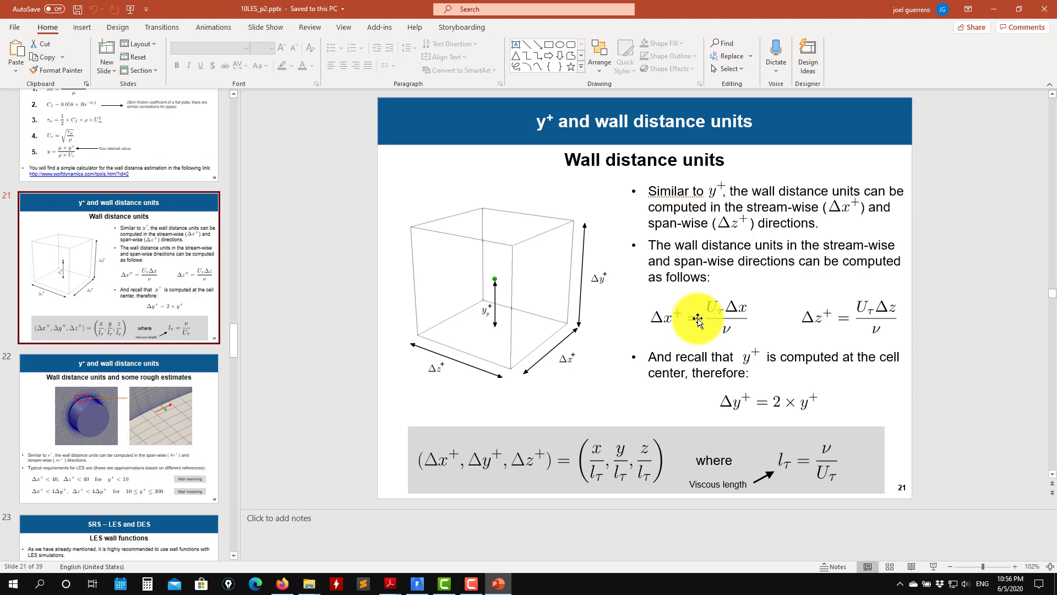
left_click(165, 432)
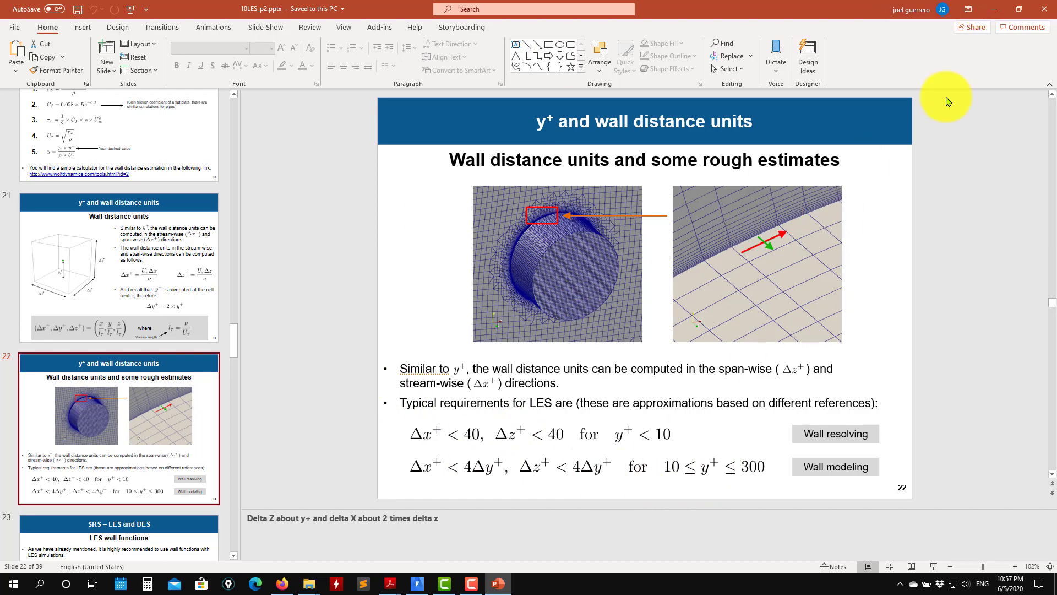
left_click(1000, 9)
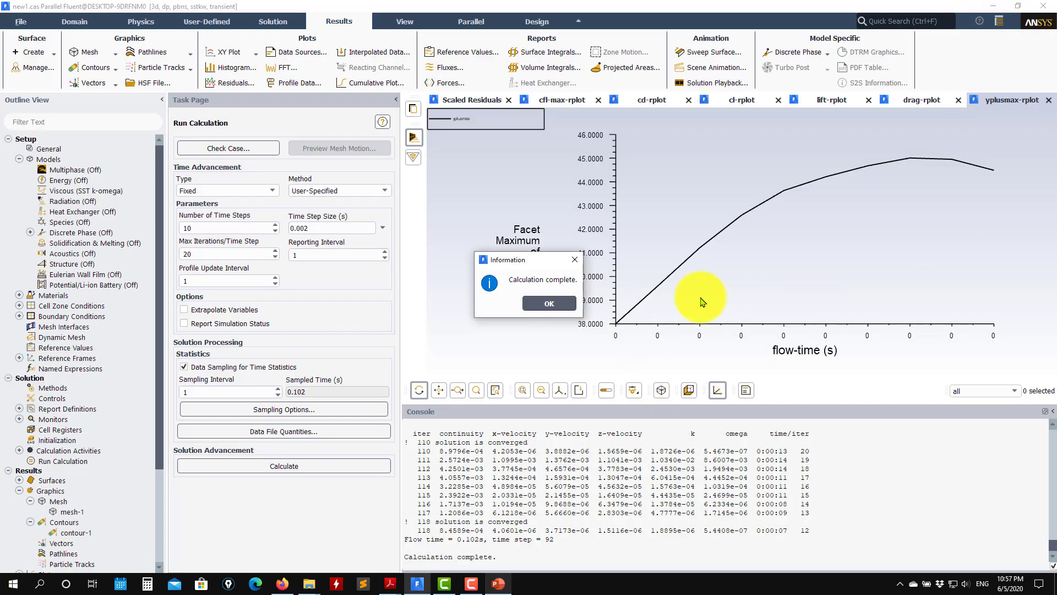
Dismiss the completion message and display contour-1 on the square cylinder wall surfaces
left_click(549, 304)
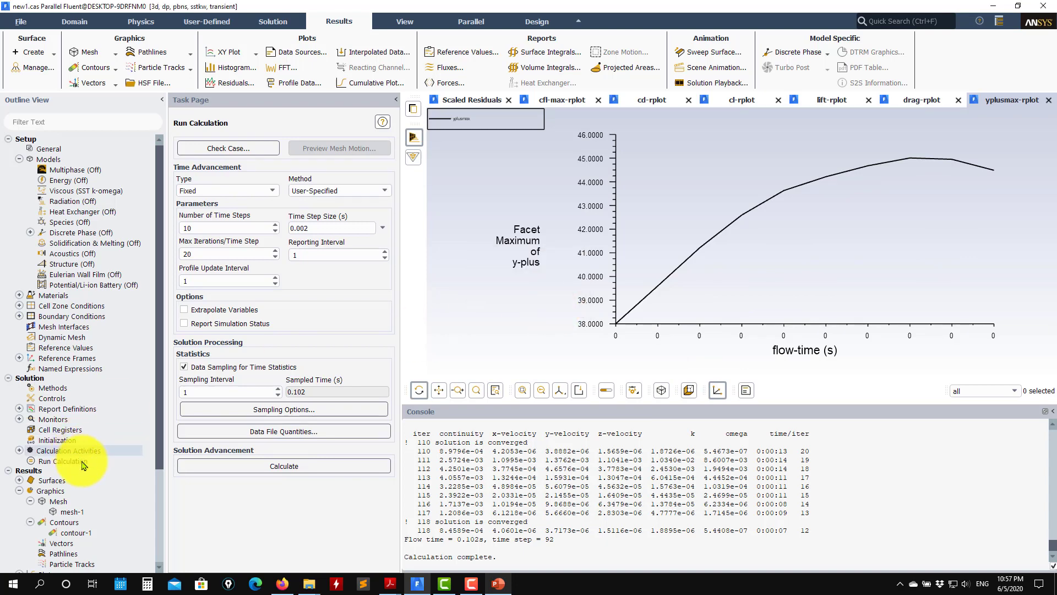
double_click(87, 535)
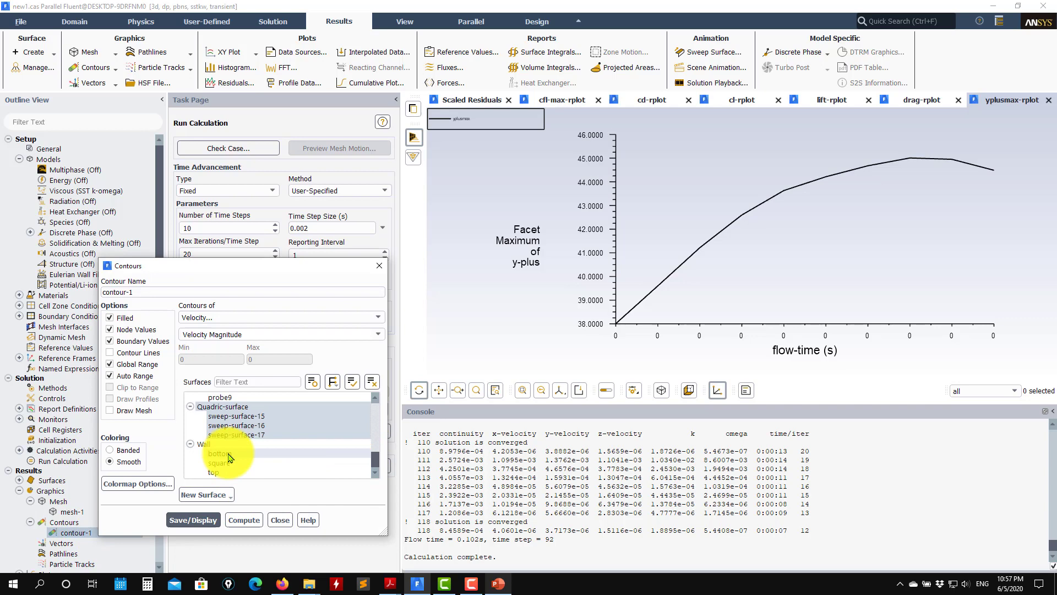
left_click(204, 444)
left_click(192, 520)
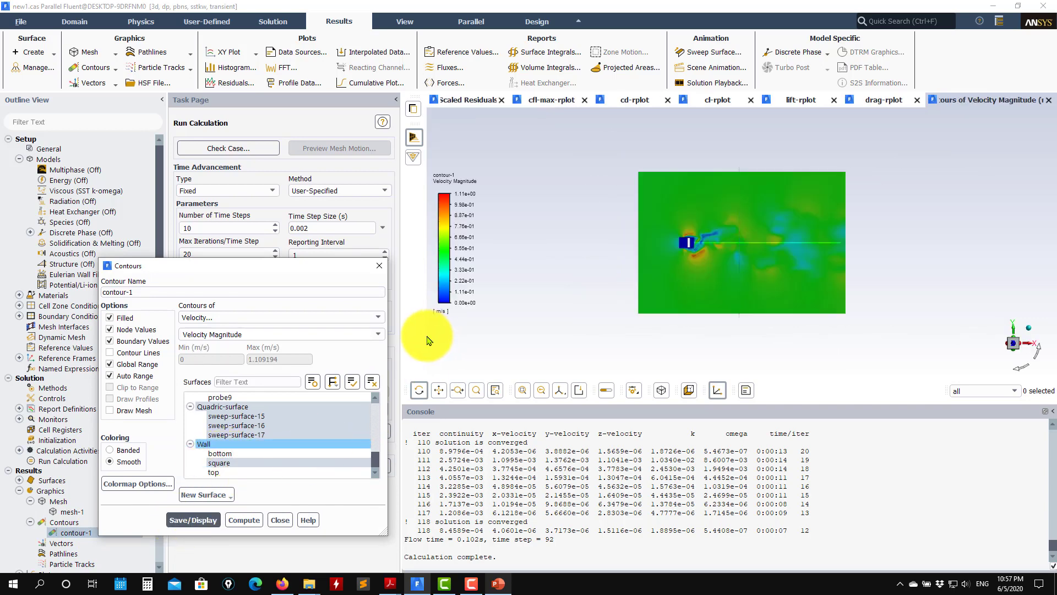
left_click_drag(685, 271, 838, 300)
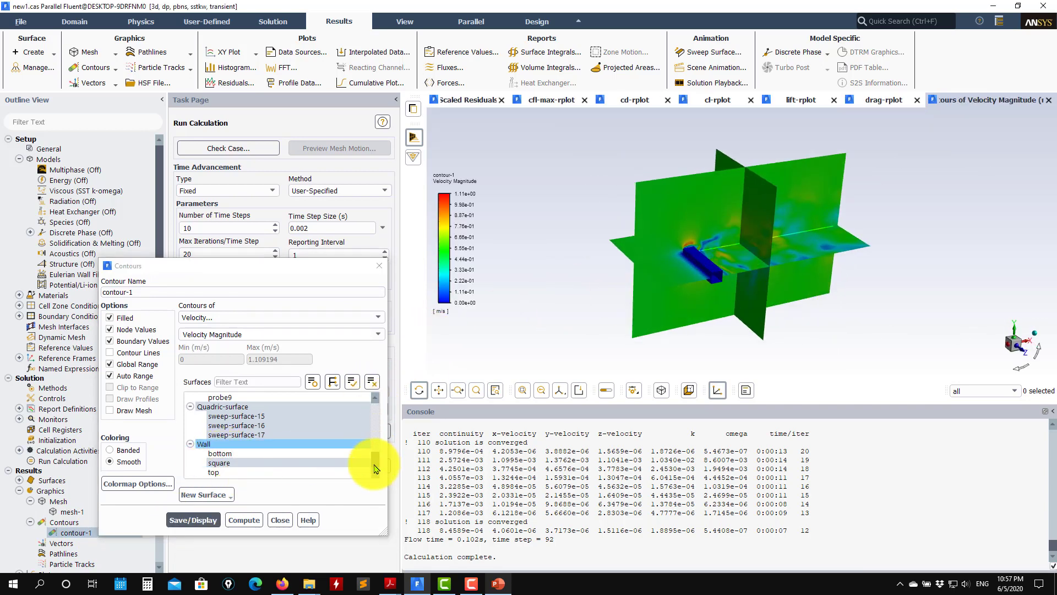
left_click_drag(375, 468, 373, 420)
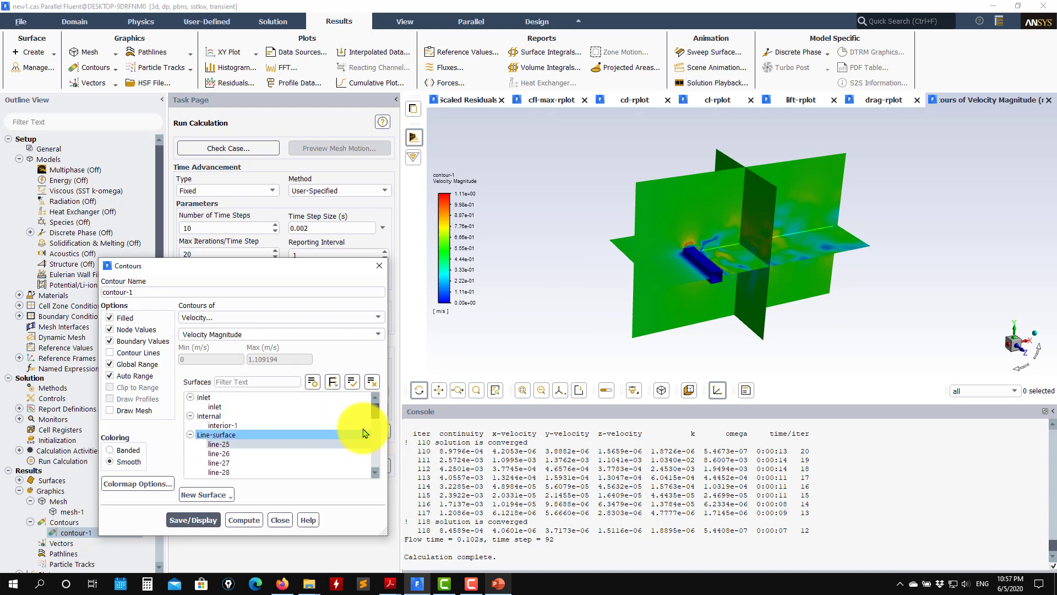
left_click(198, 519)
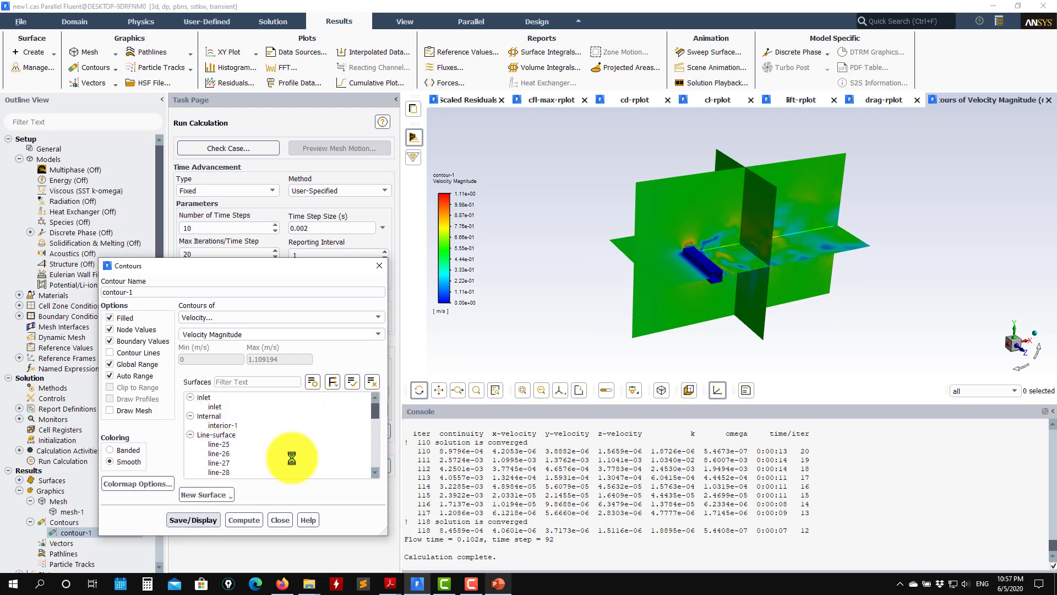
scroll(718, 306, "up", 2)
scroll(730, 318, "up", 2)
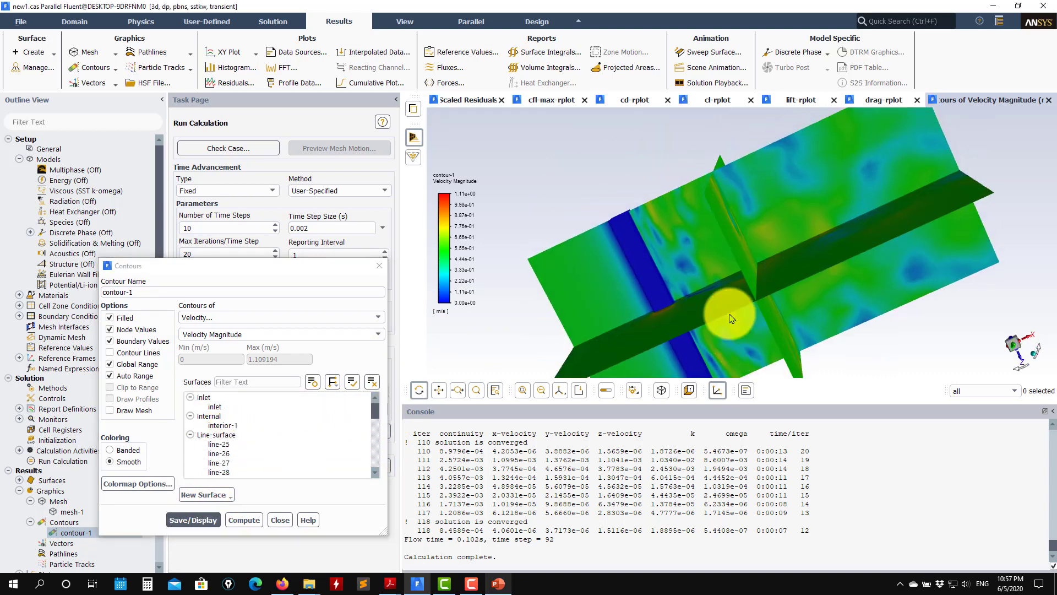
scroll(730, 318, "down", 3)
Switch the contoured quantity to Vorticity Magnitude and orbit the view
left_click(380, 336)
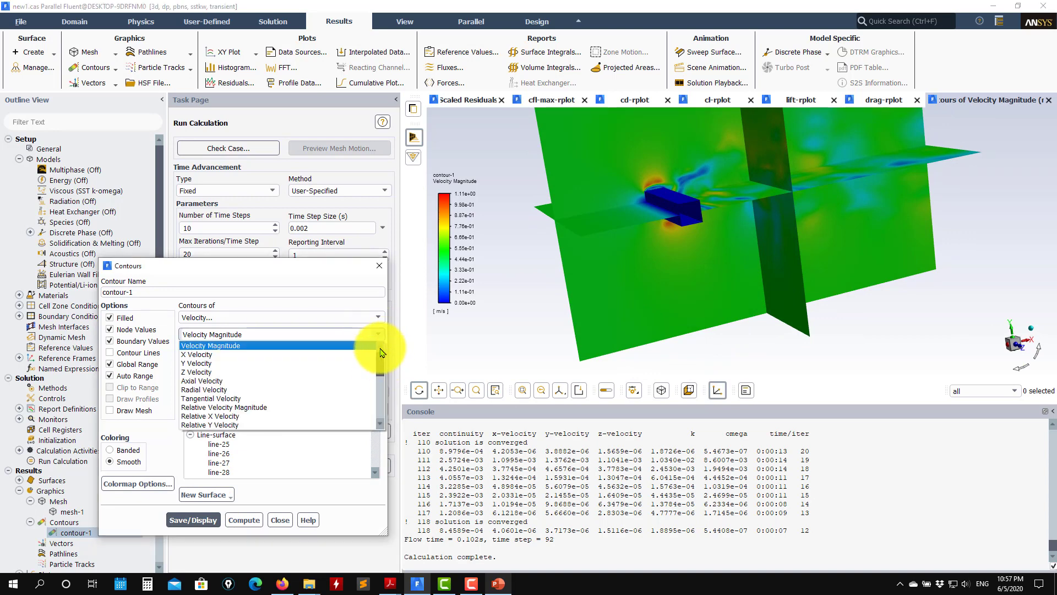
left_click_drag(384, 361, 380, 386)
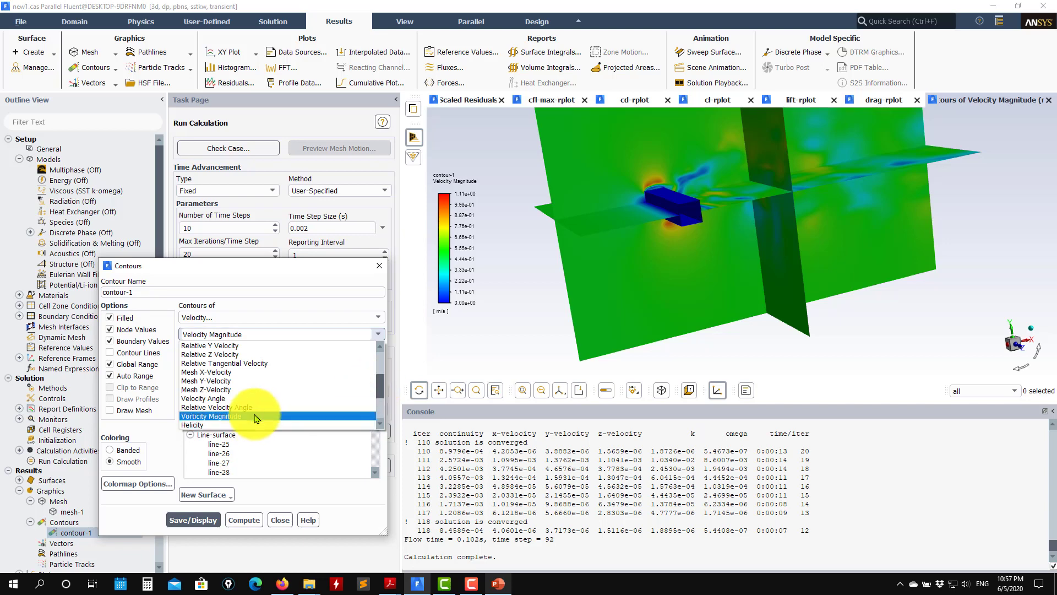
left_click(252, 356)
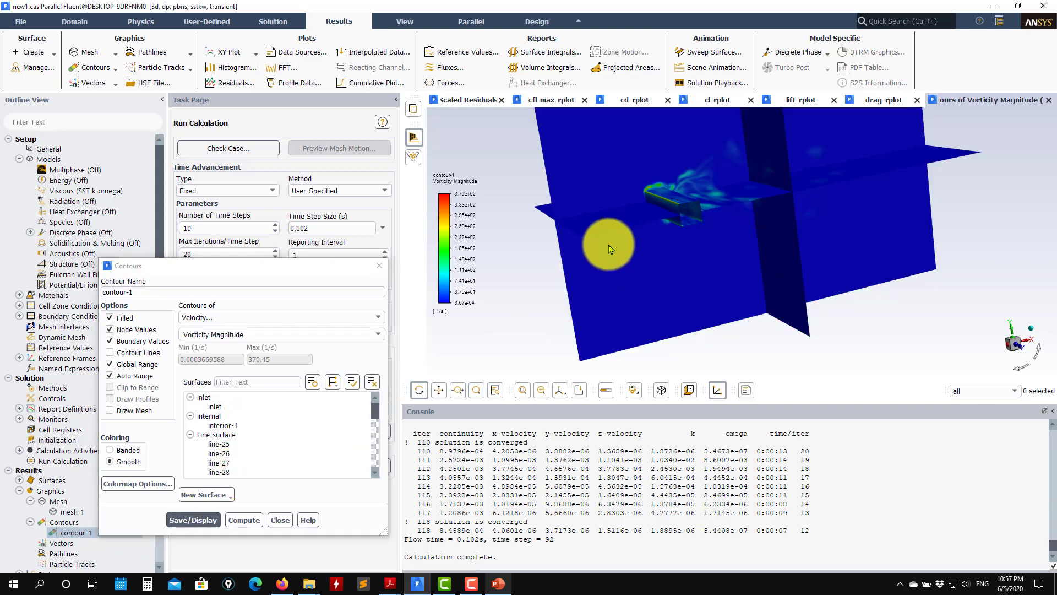
left_click_drag(601, 243, 468, 322)
Display Q Criterion contours around the cylinder
left_click(375, 335)
scroll(331, 372, "down", 2)
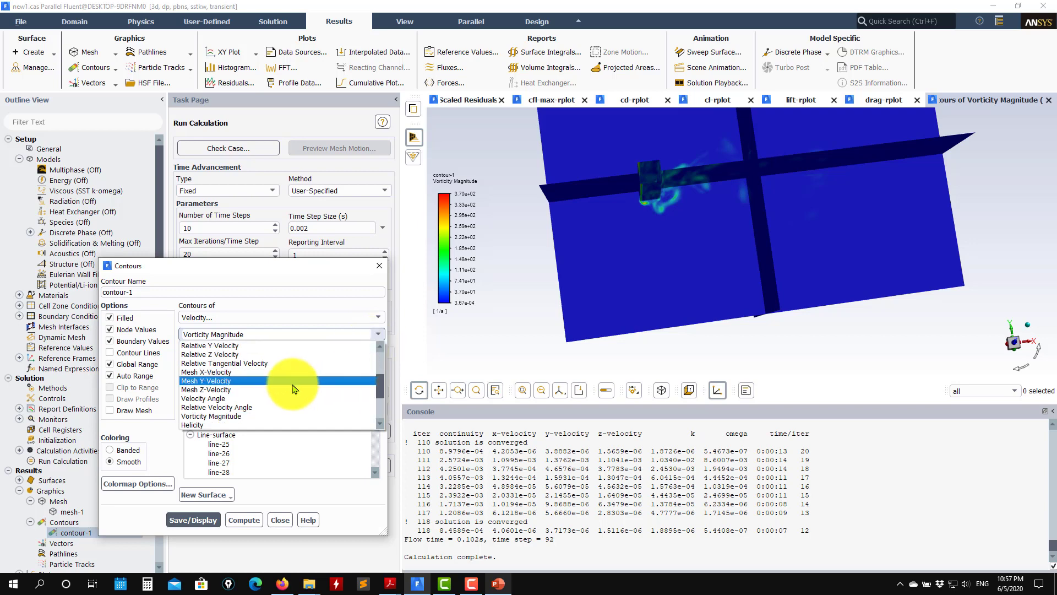
scroll(289, 379, "down", 2)
scroll(282, 392, "down", 2)
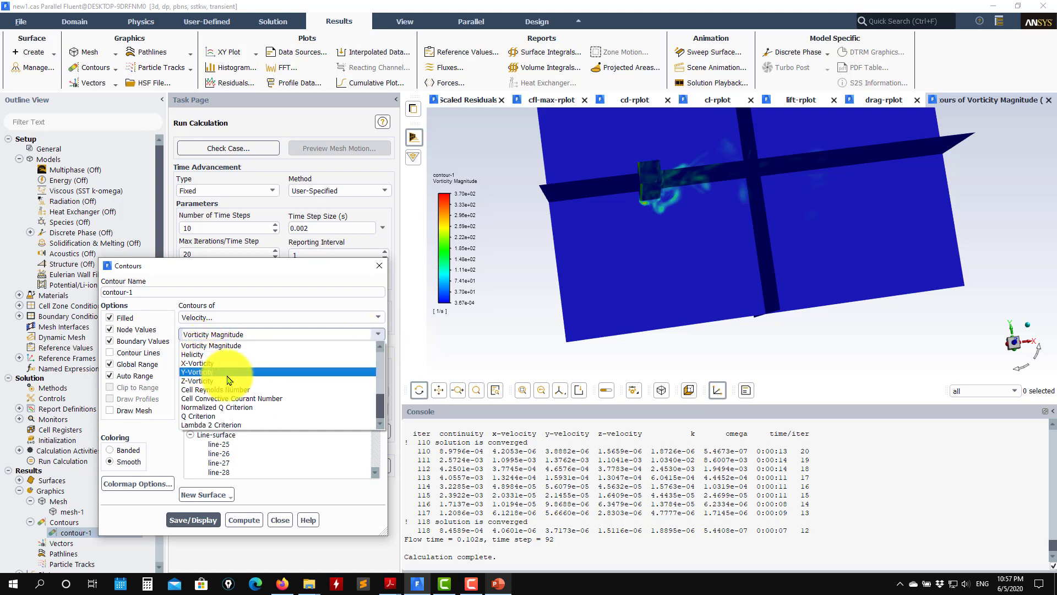
left_click(206, 423)
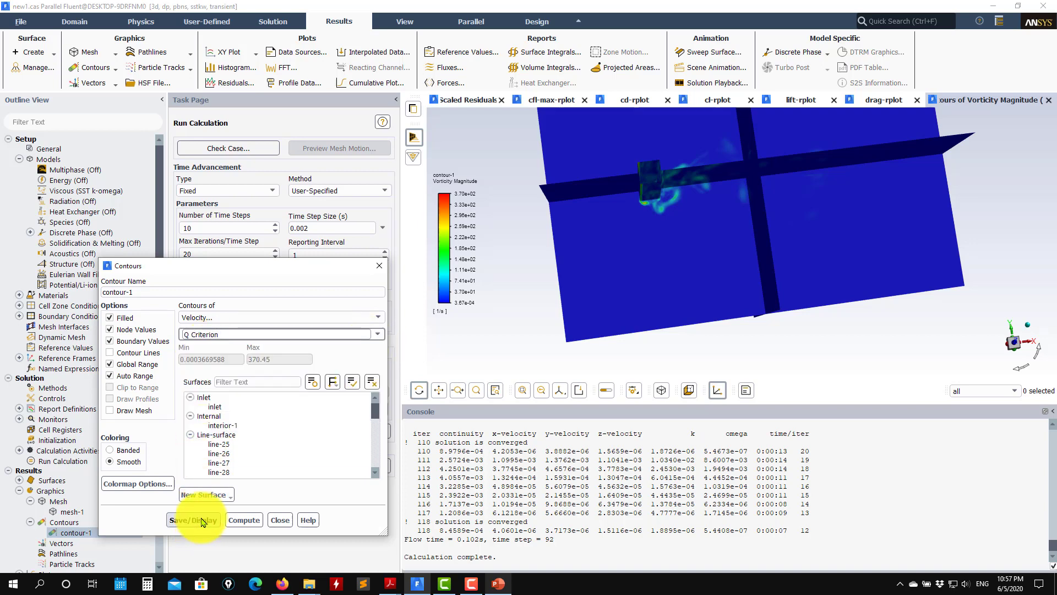
left_click(194, 519)
scroll(602, 307, "up", 2)
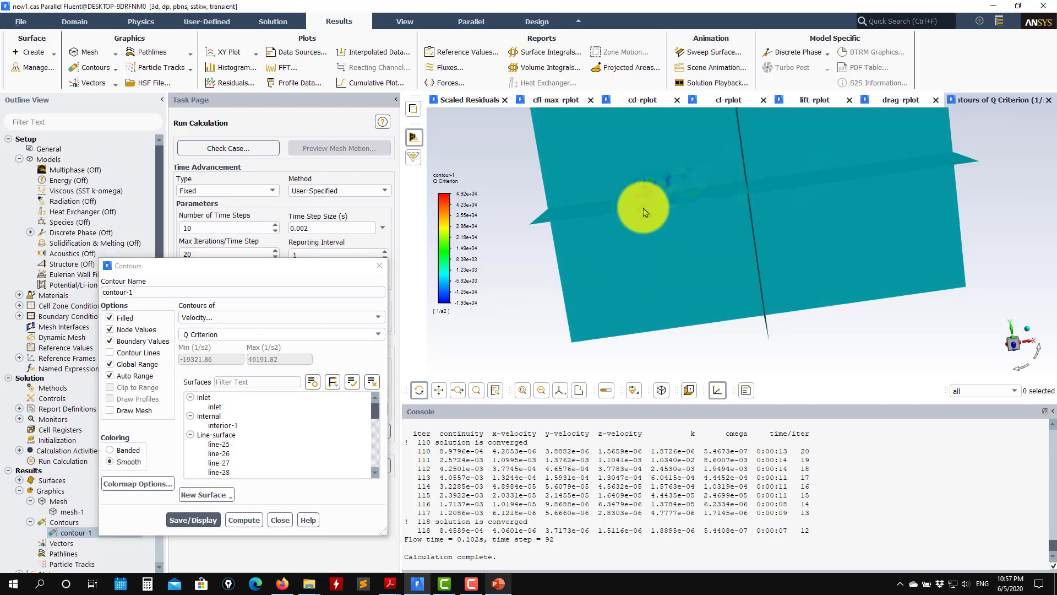
scroll(637, 199, "up", 2)
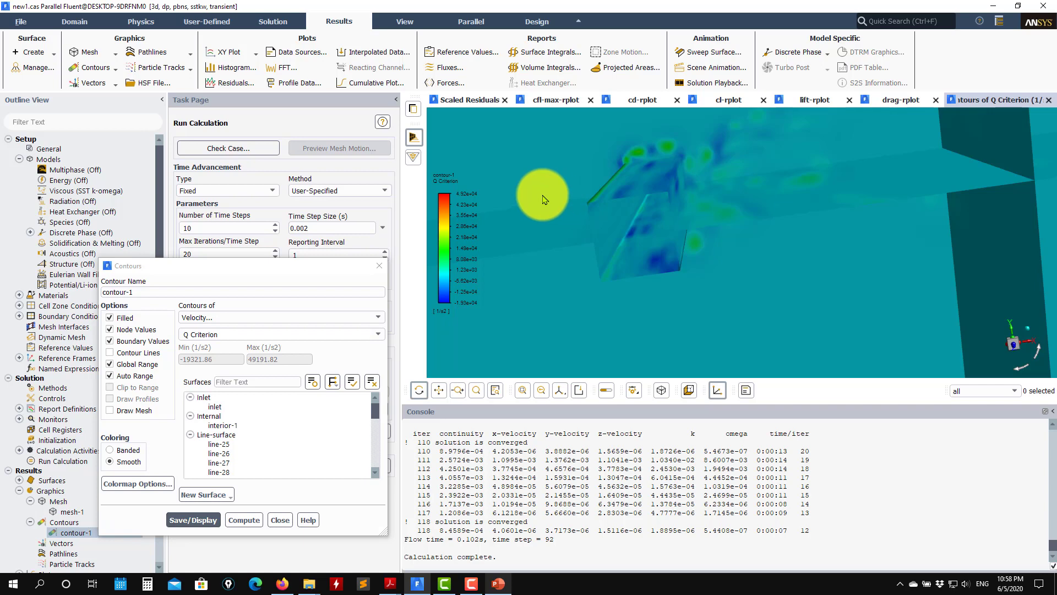
scroll(681, 257, "down", 2)
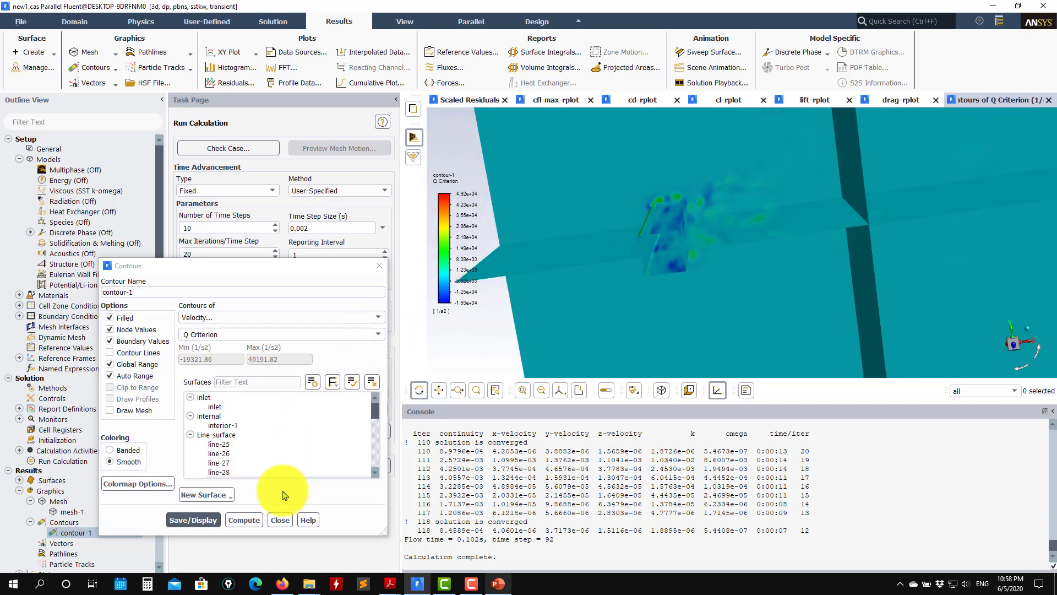
left_click(380, 319)
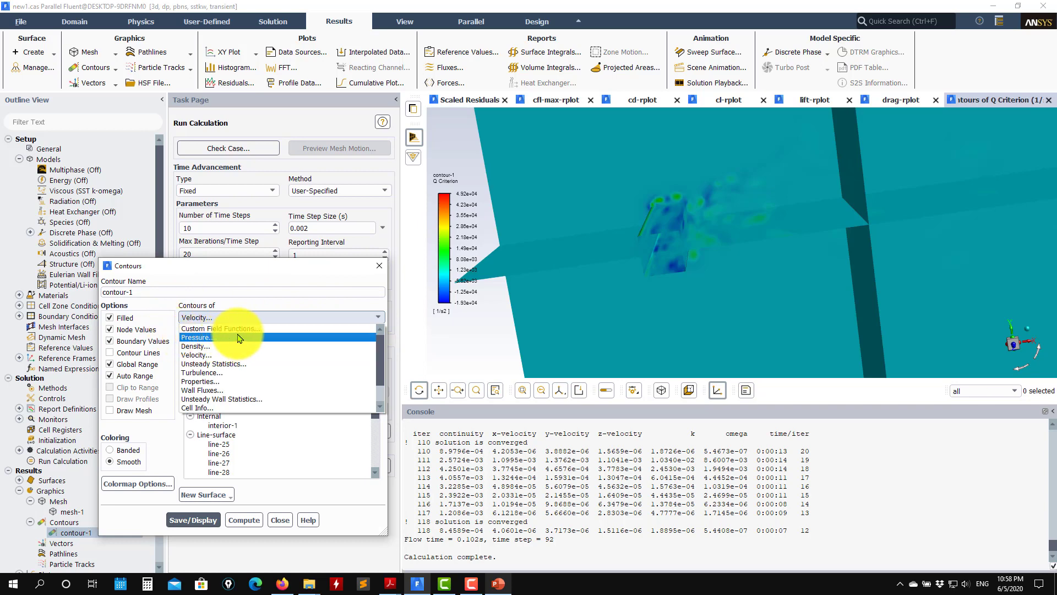
scroll(240, 338, "down", 3)
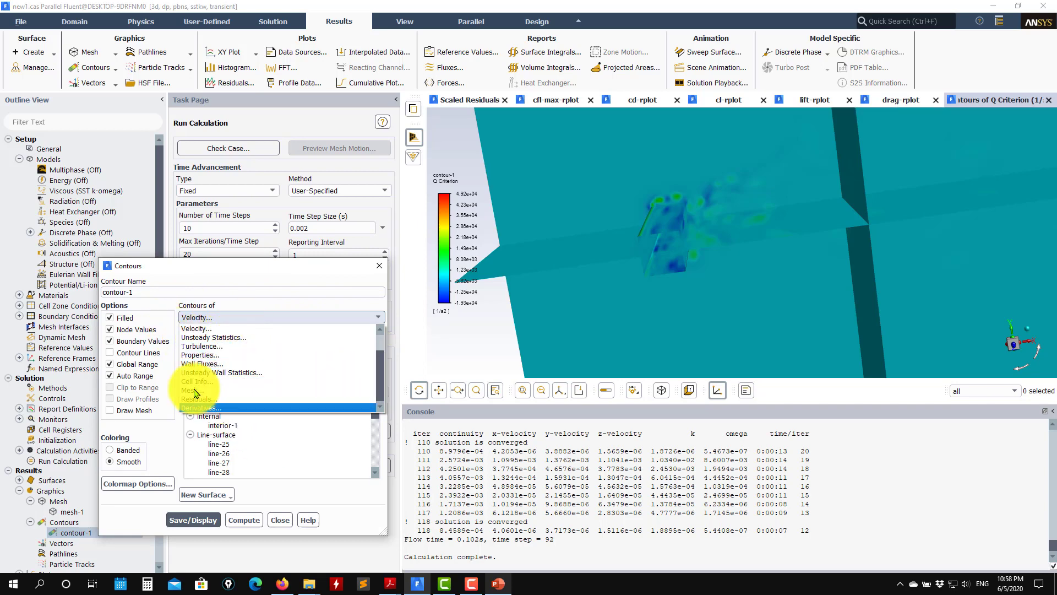
Contour Strain Rate from the Derivatives category and rotate the view
left_click(207, 408)
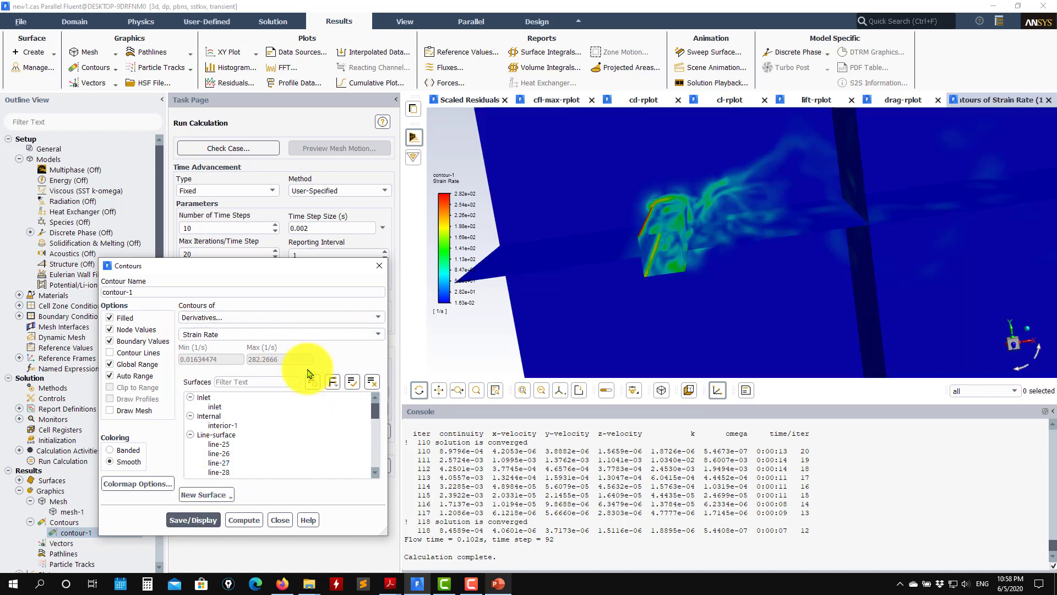
left_click_drag(690, 236, 701, 223)
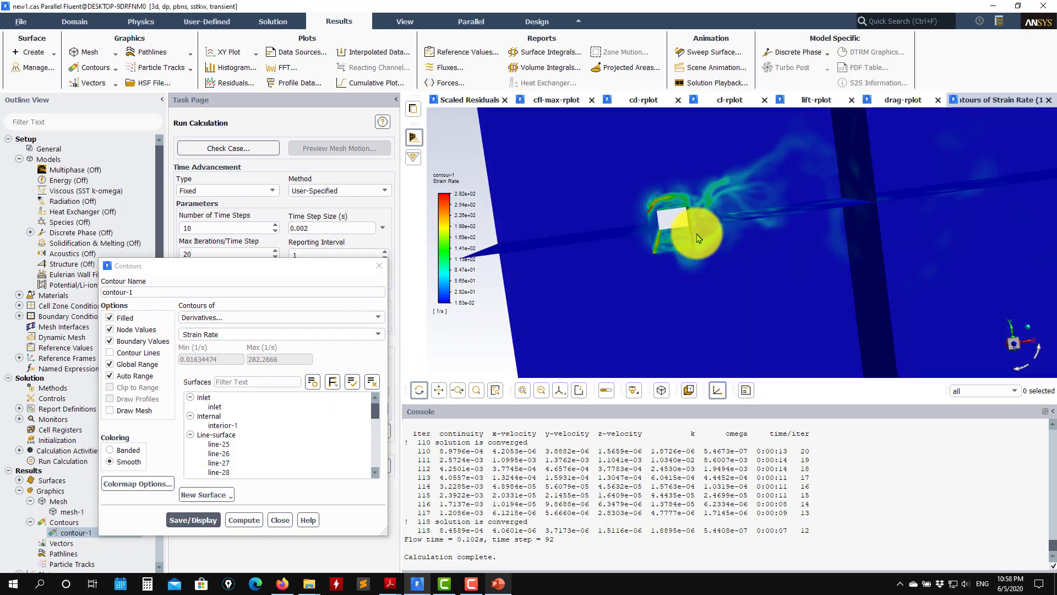
left_click(383, 334)
left_click(378, 317)
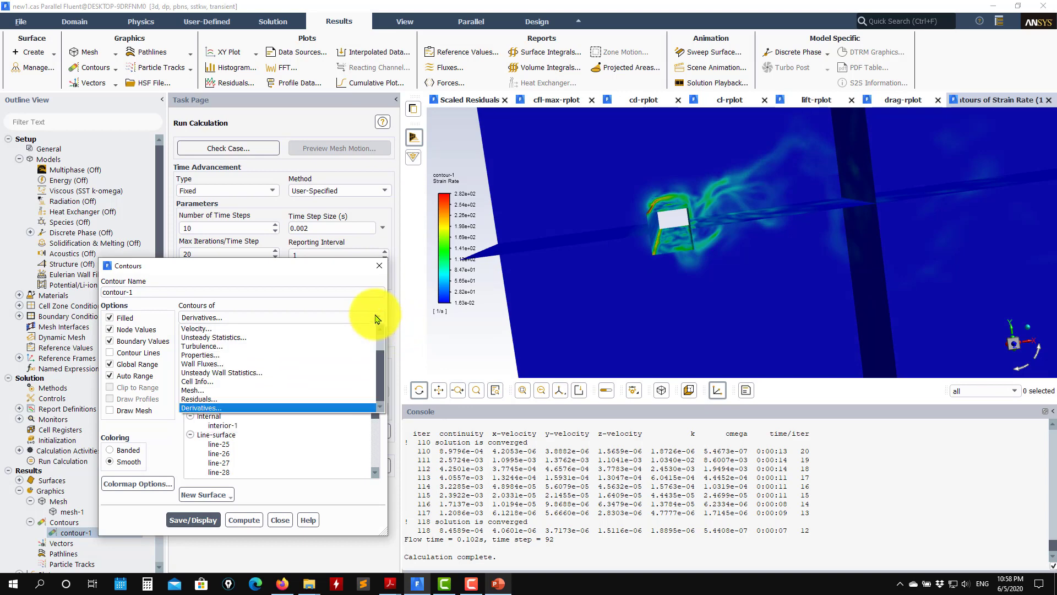
scroll(269, 359, "up", 3)
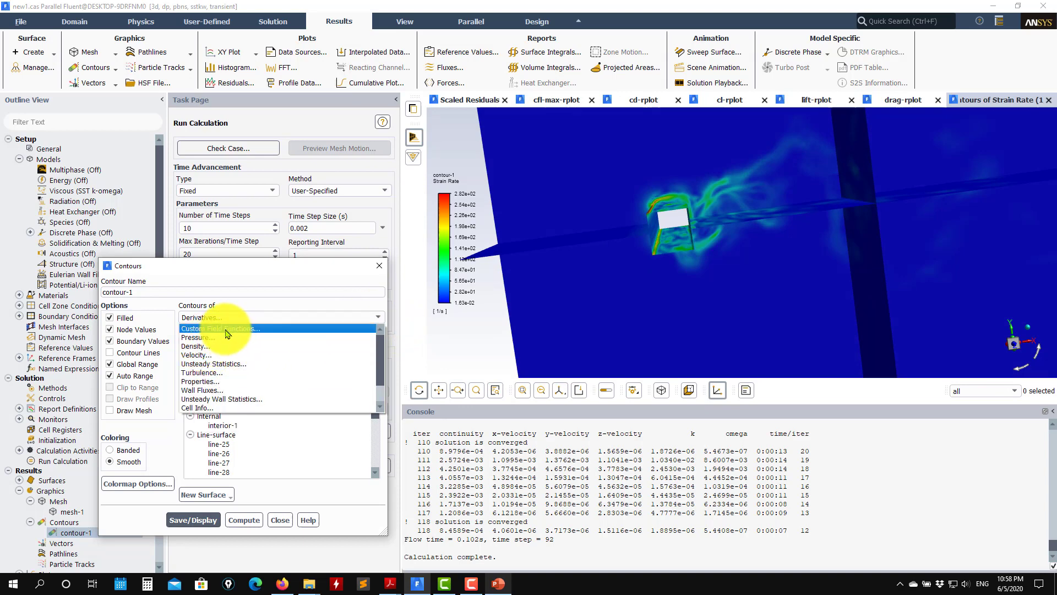
Redisplay Vorticity Magnitude contours and close the contour settings
left_click(228, 356)
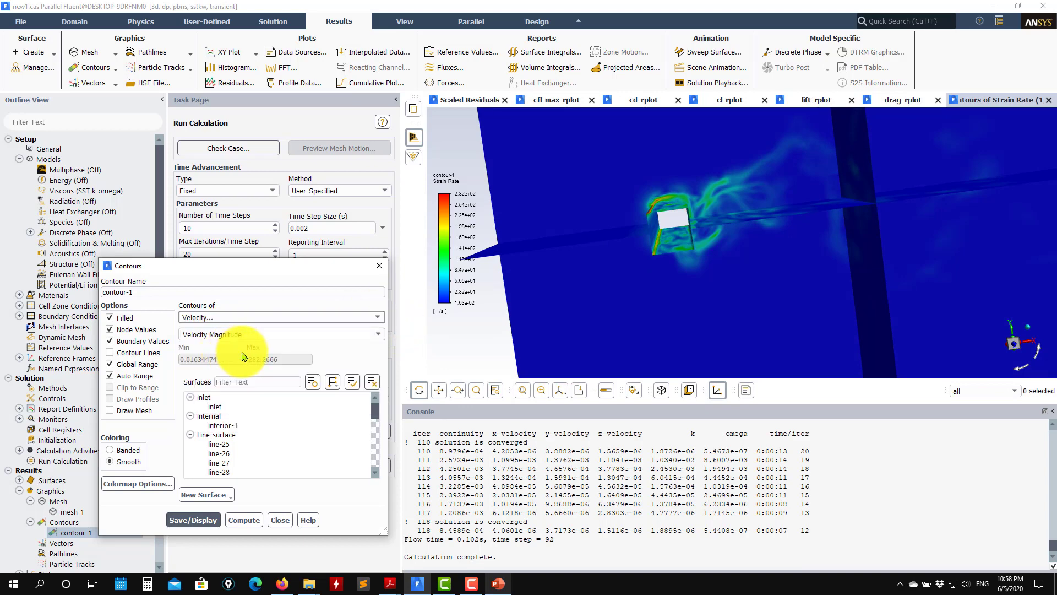
left_click(378, 334)
scroll(248, 368, "down", 1)
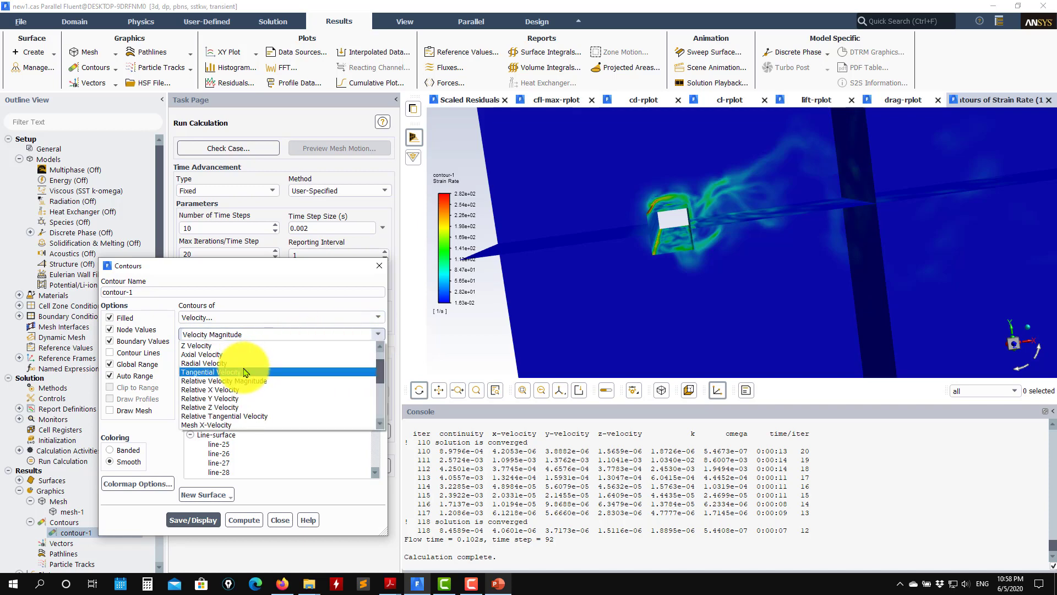
scroll(247, 367, "down", 1)
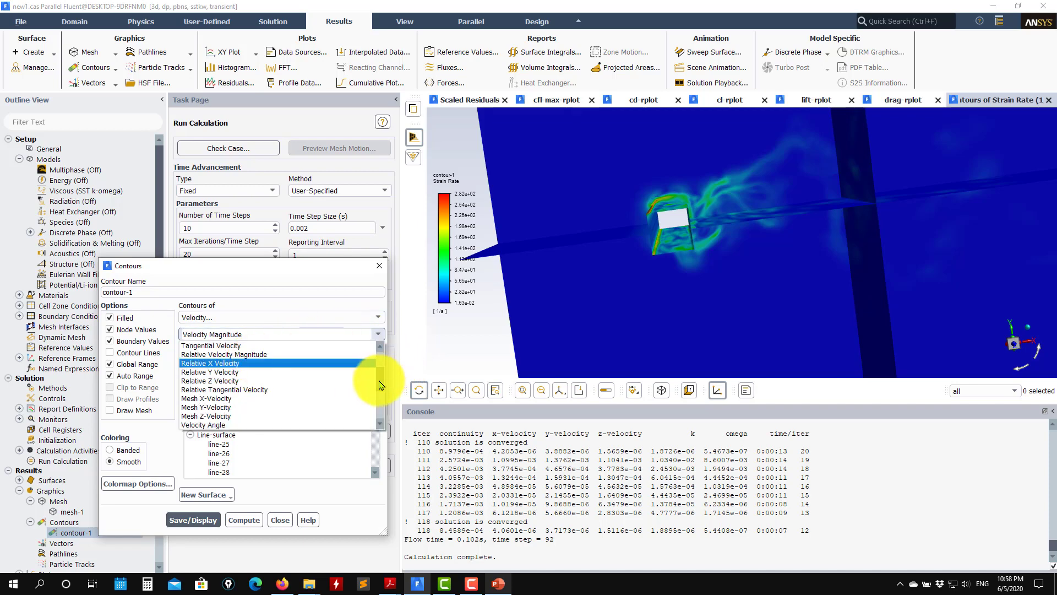
left_click_drag(380, 385, 383, 341)
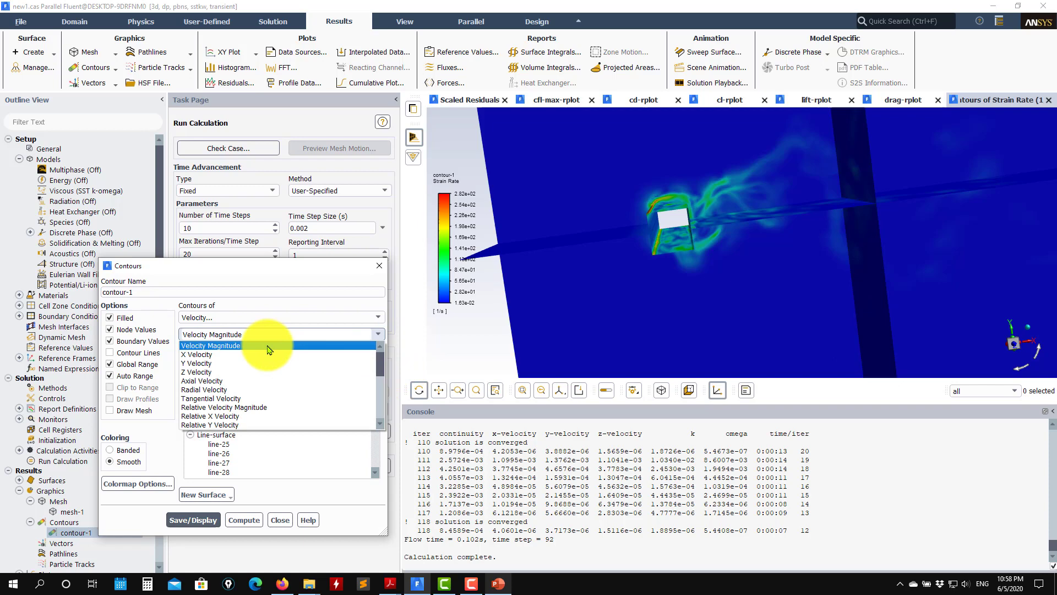
scroll(267, 350, "down", 1)
scroll(264, 350, "down", 1)
scroll(260, 352, "down", 1)
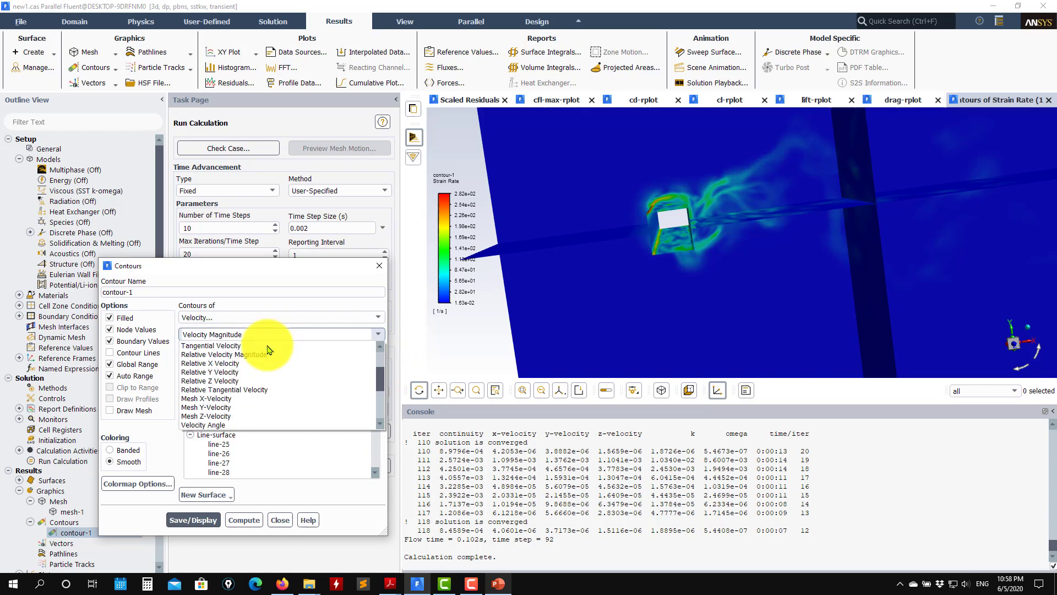
scroll(254, 354, "down", 2)
left_click(256, 354)
left_click(193, 519)
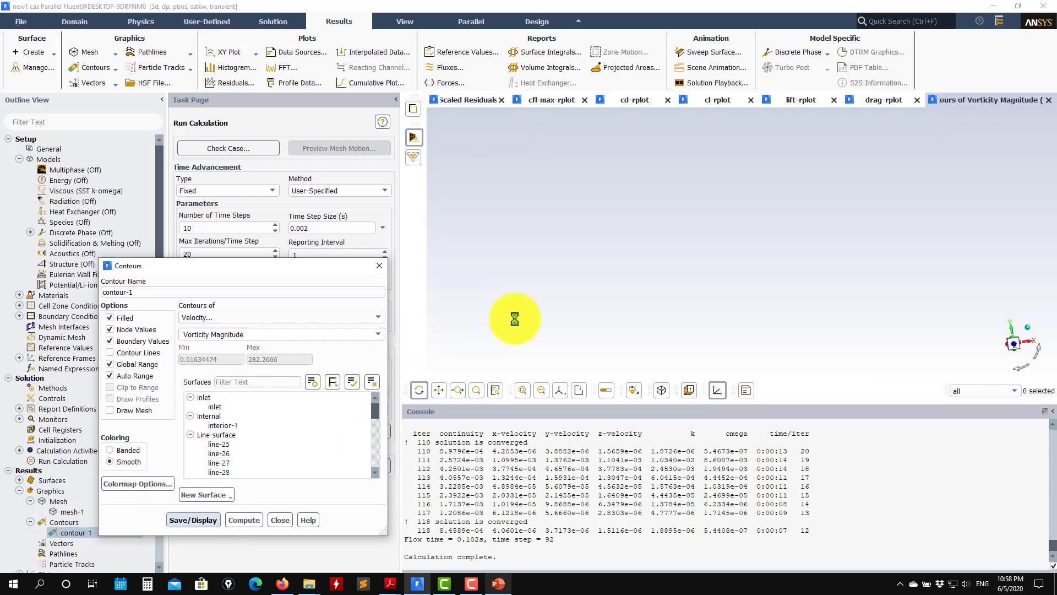
left_click(279, 520)
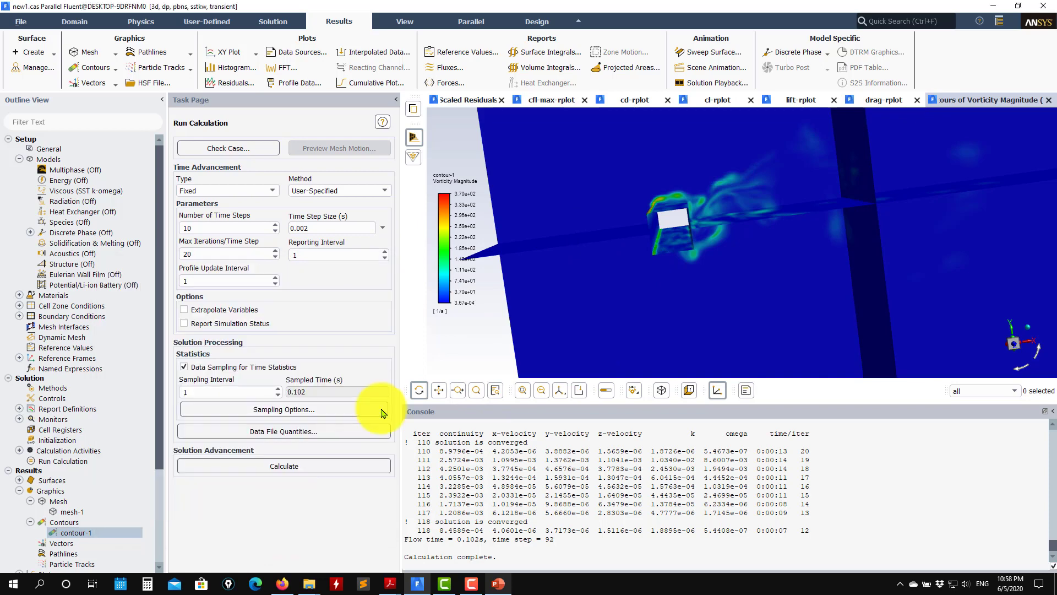
Start a new custom field function from the Custom Field Functions tree entry
mouse_move(698, 225)
left_mouse_down()
mouse_move(661, 224)
mouse_move(619, 259)
mouse_move(602, 248)
mouse_move(624, 290)
mouse_move(608, 288)
left_mouse_up()
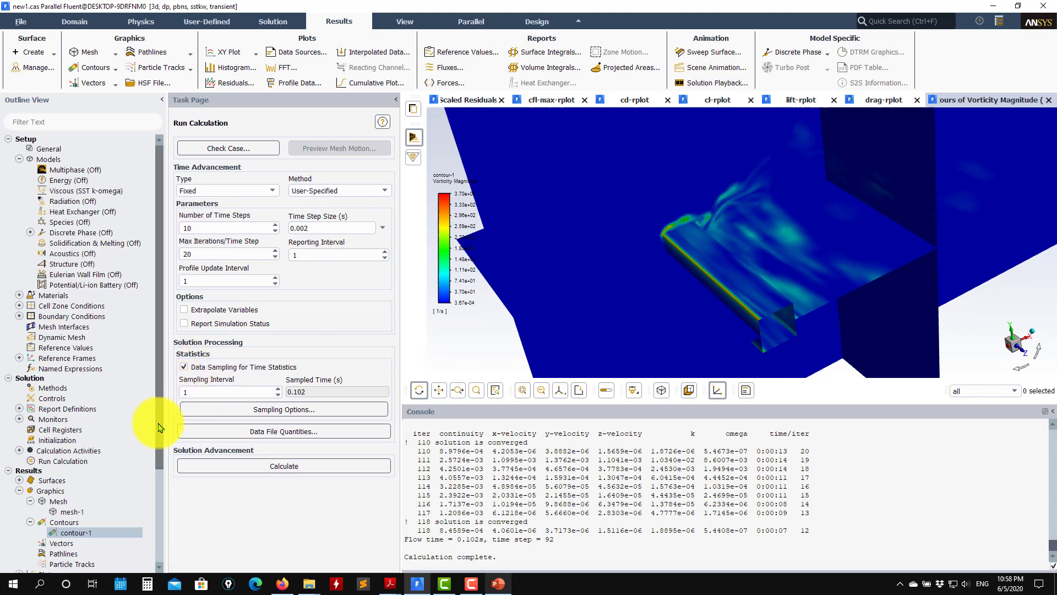
left_click_drag(159, 420, 165, 560)
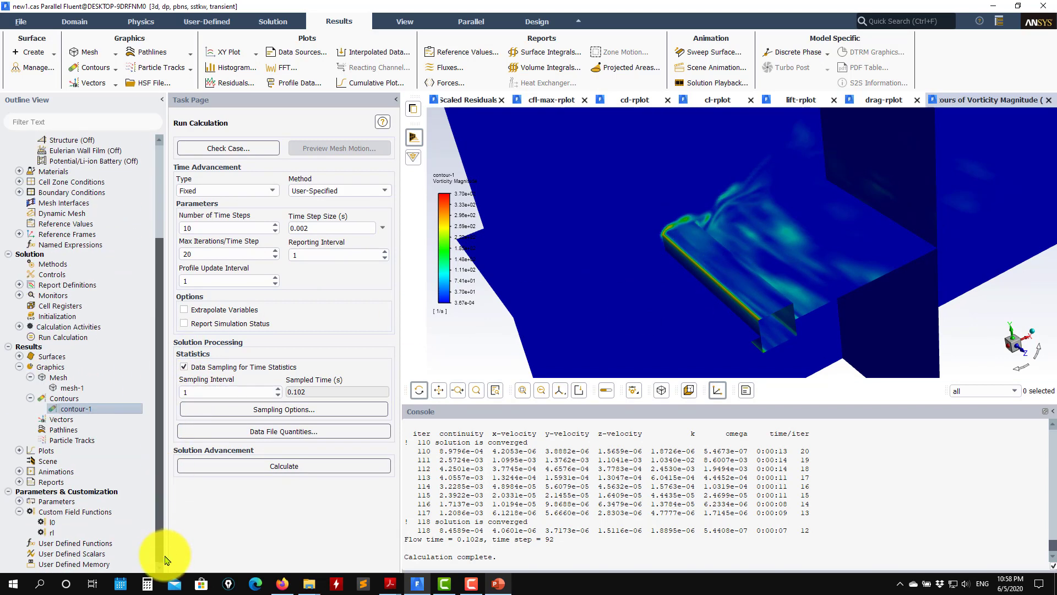
left_click(58, 514)
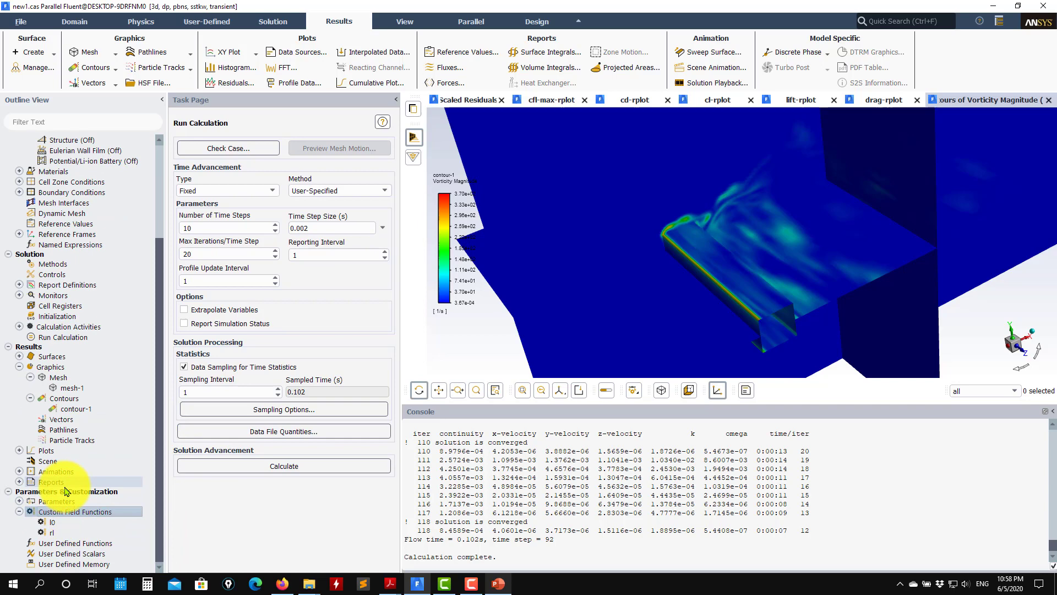
left_click(20, 511)
right_click(59, 535)
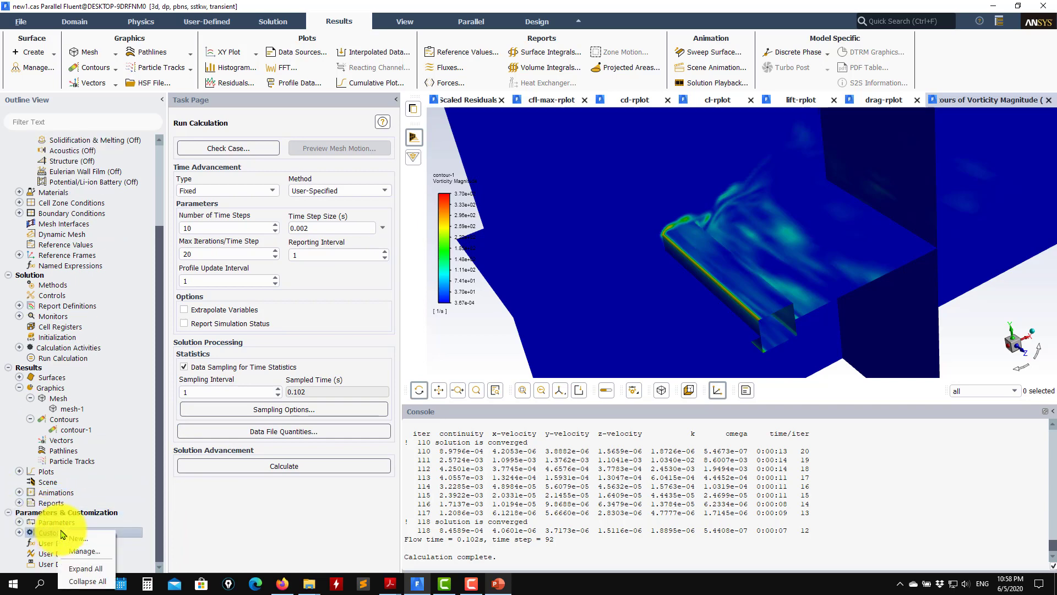
left_click(80, 541)
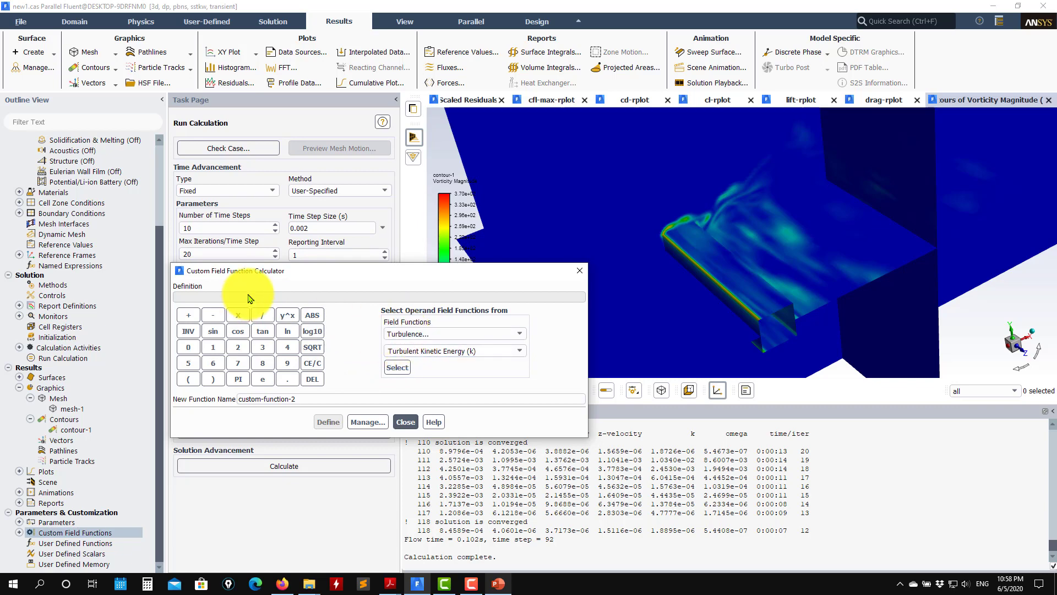
Enter 0.5 times vorticity-mag squared, using the Velocity operands
left_click(187, 350)
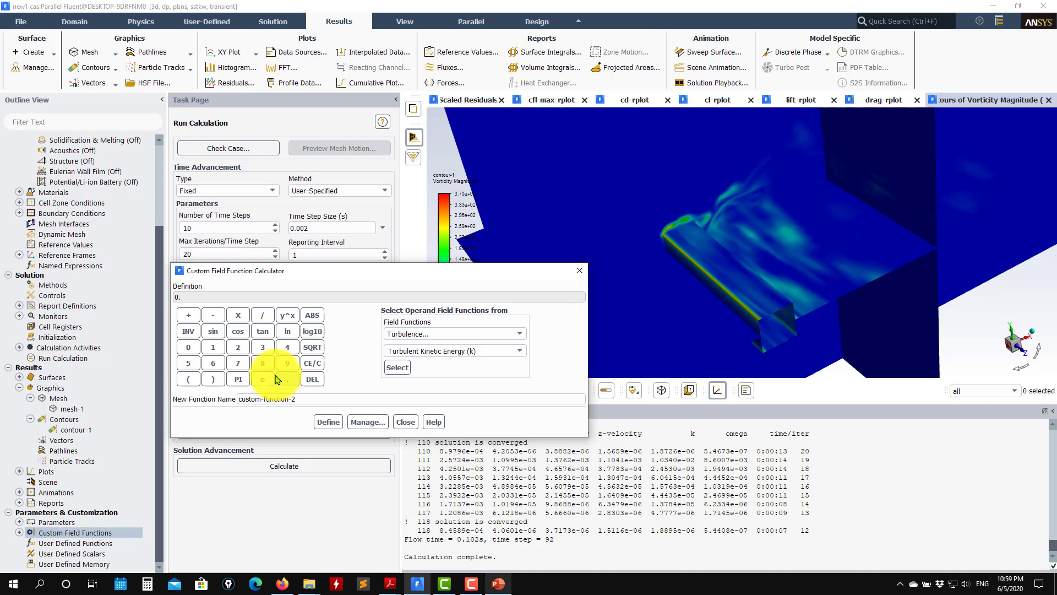
left_click(188, 363)
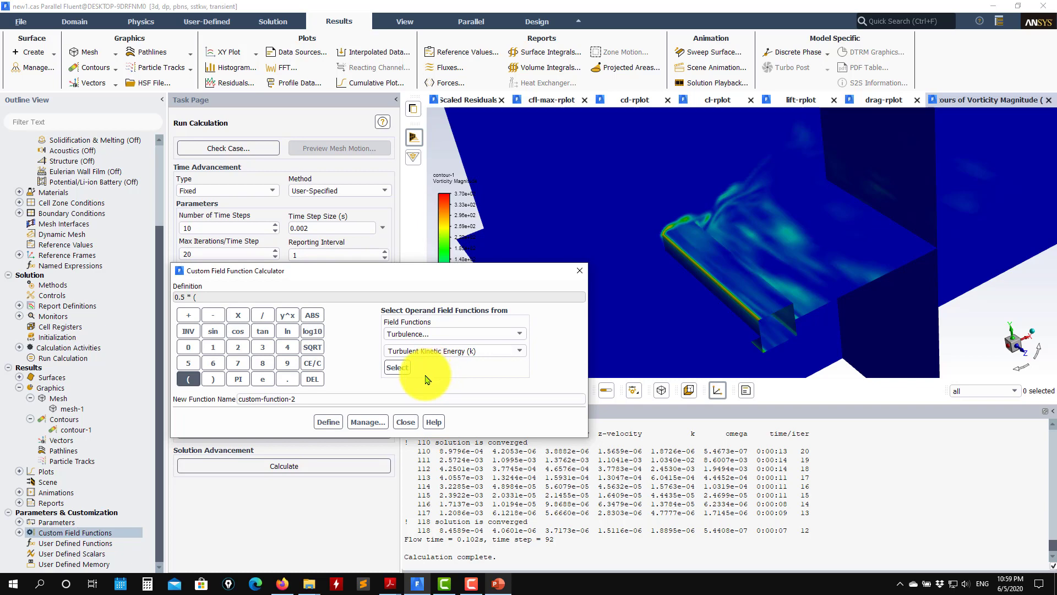
left_click(519, 335)
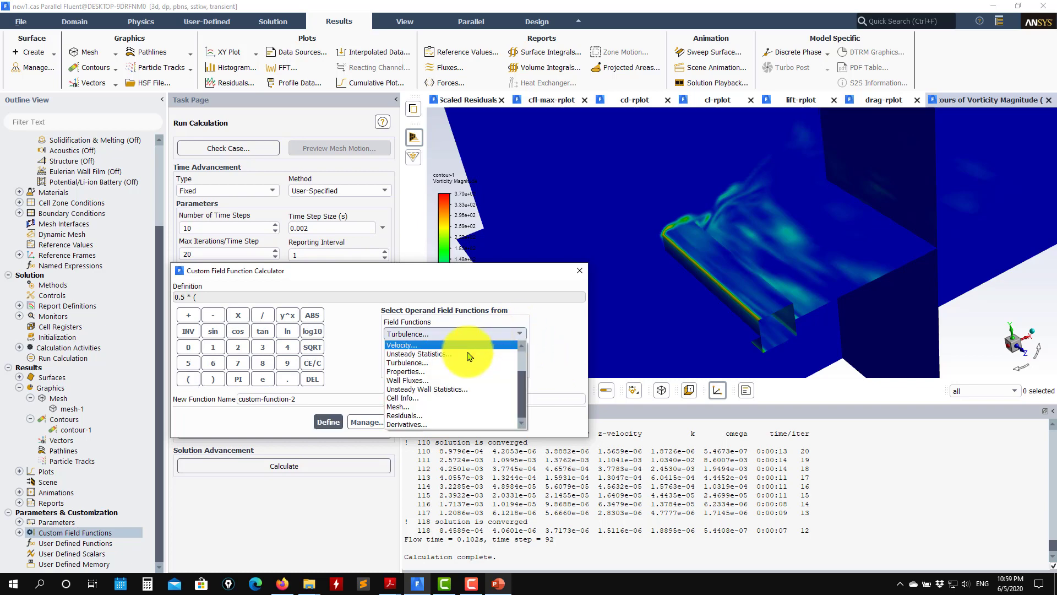
left_click(471, 354)
left_click(521, 353)
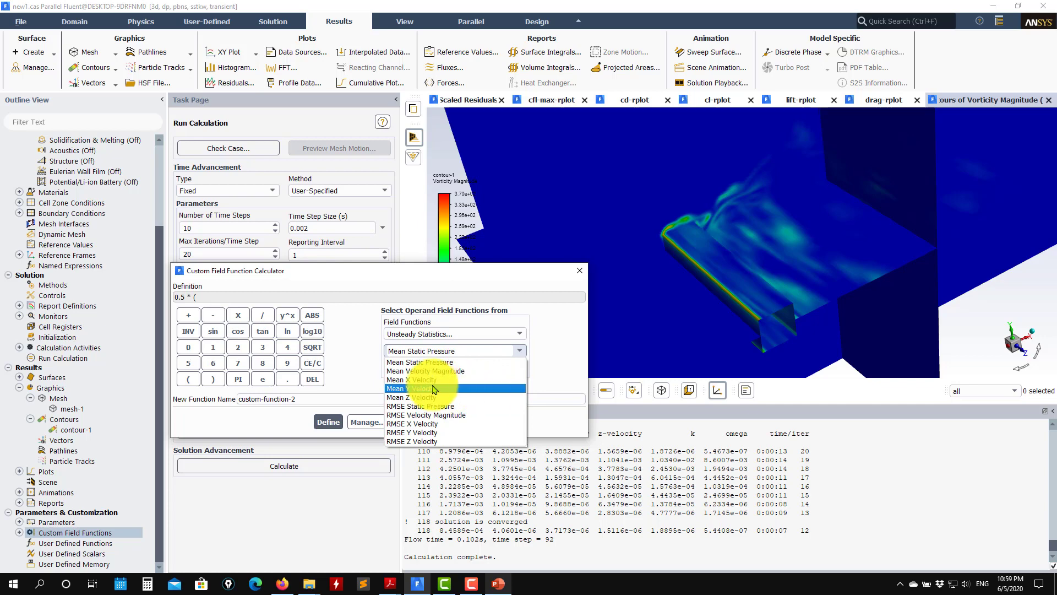
left_click(519, 333)
left_click(451, 346)
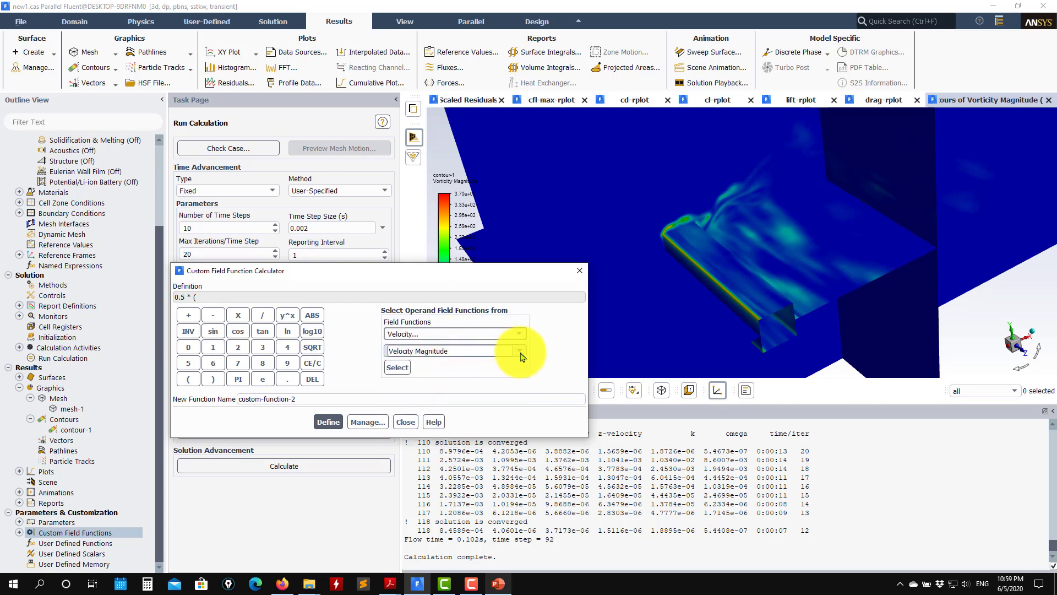
left_click(520, 352)
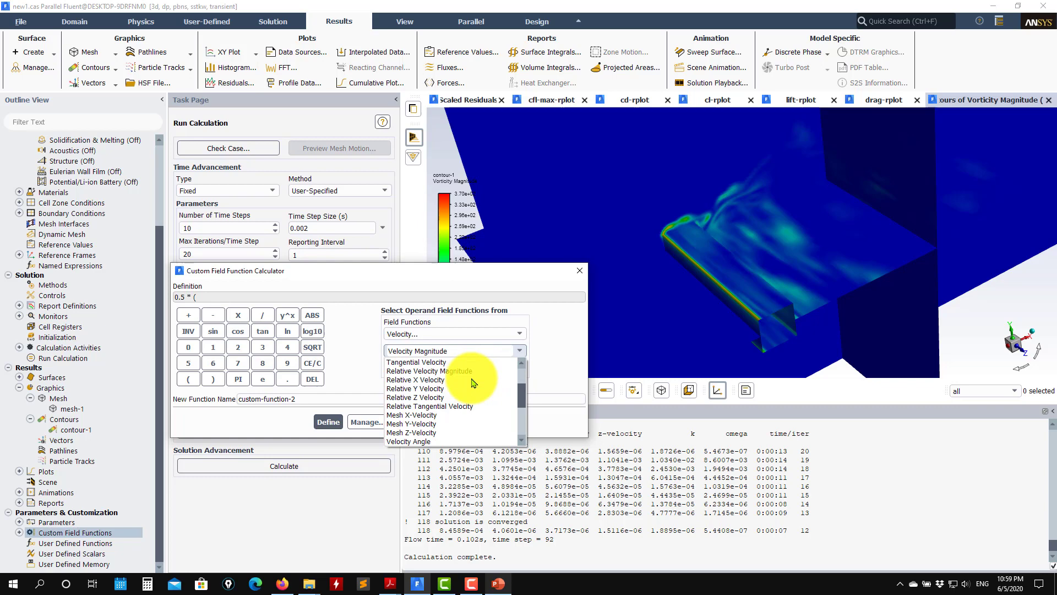
scroll(473, 381, "down", 3)
left_click(475, 381)
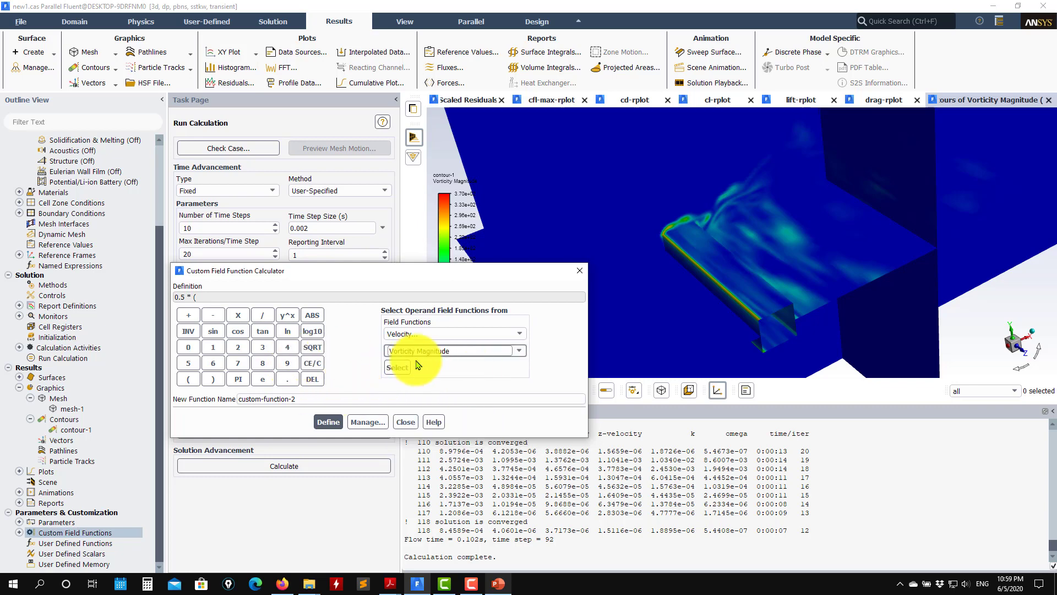
left_click(397, 367)
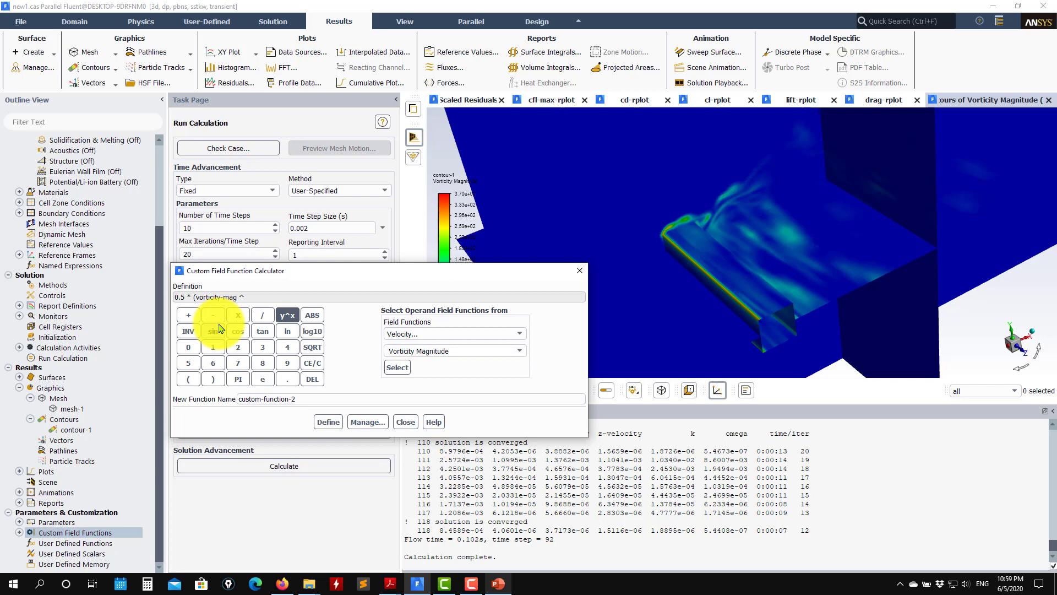
left_click(238, 349)
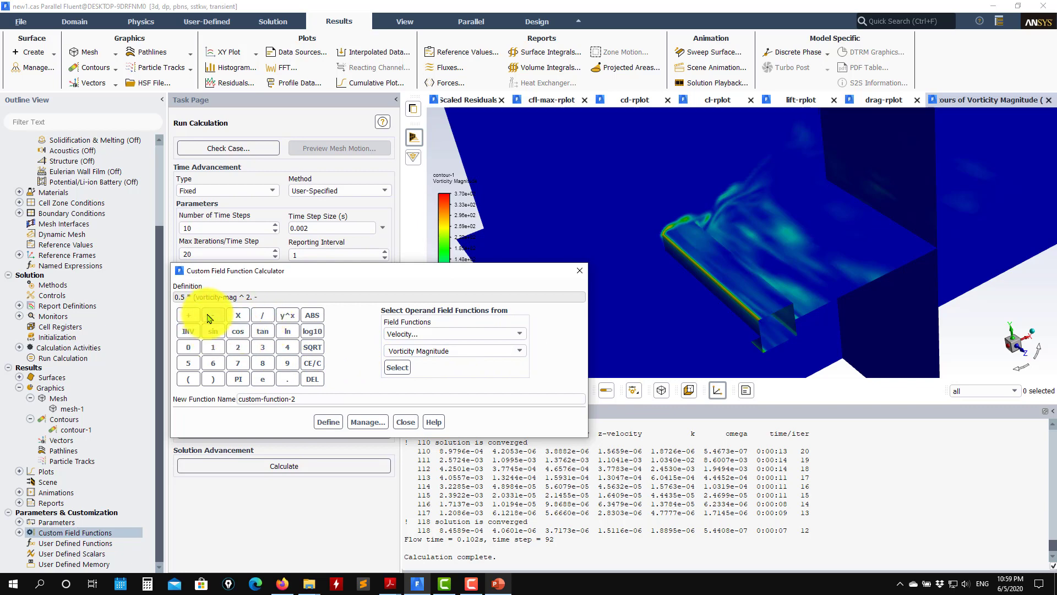
Subtract strain-rate-mag squared from Derivatives, name the function qjoe, and define it
left_click(512, 334)
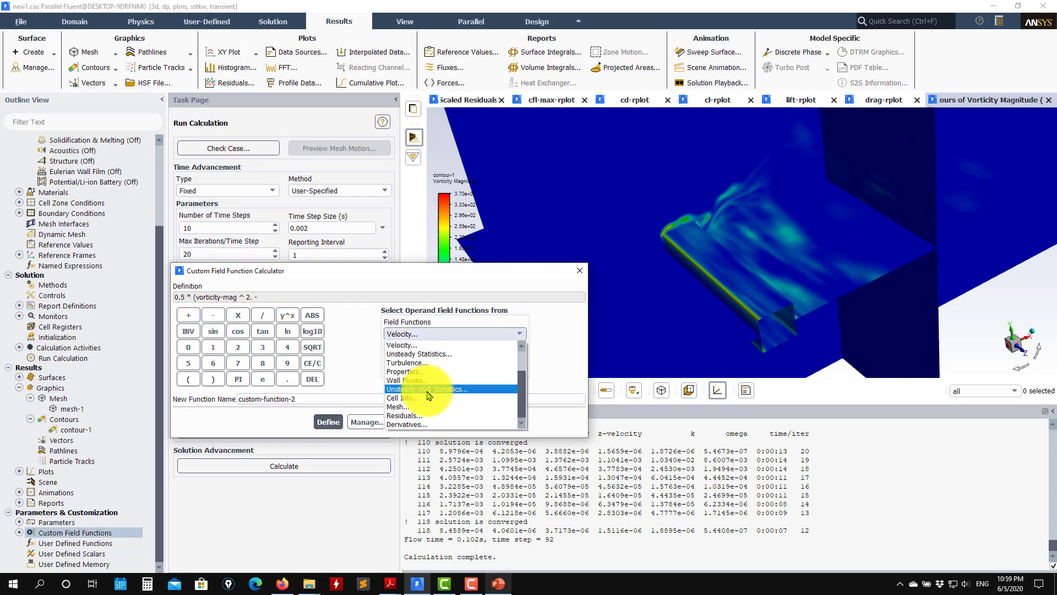
left_click(409, 424)
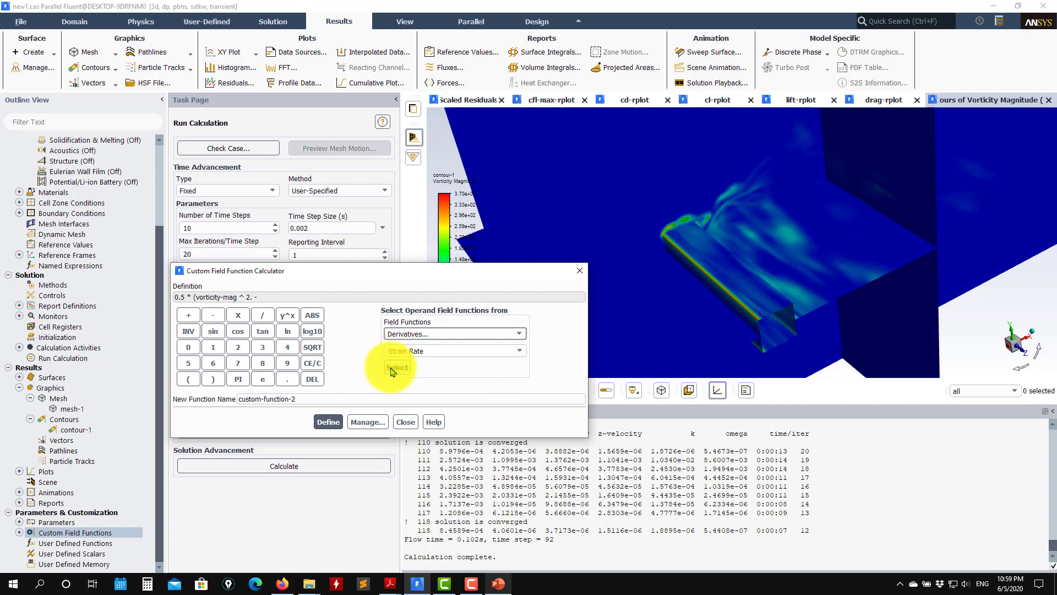
left_click(395, 368)
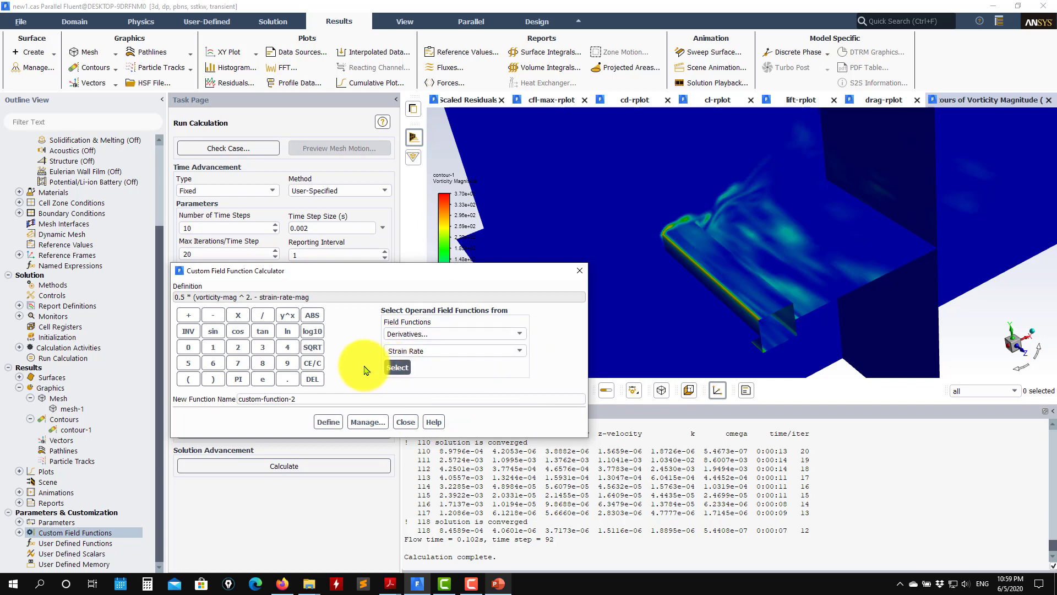
left_click(286, 320)
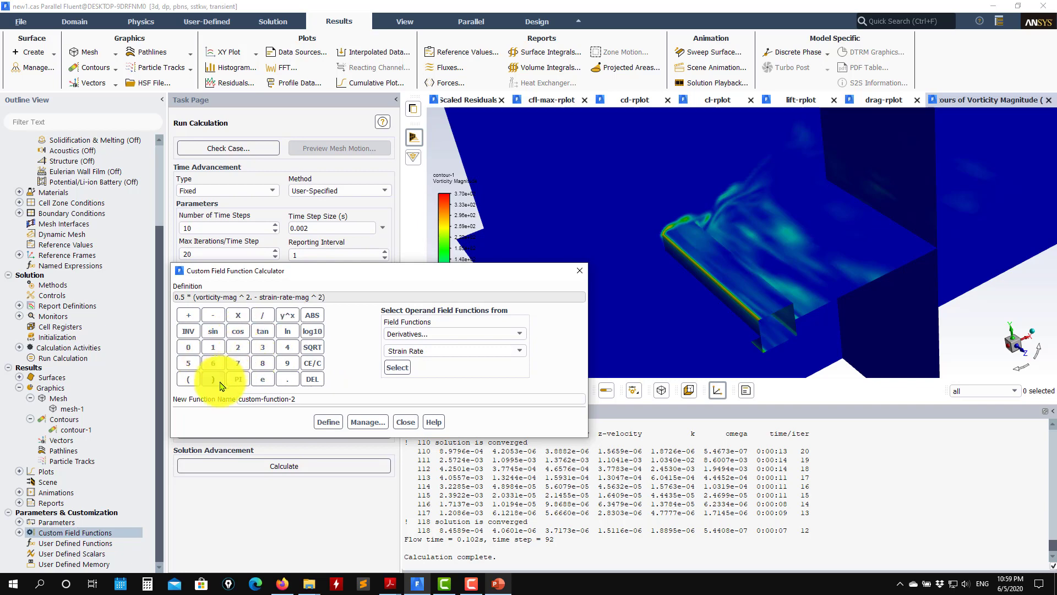
left_click(309, 398)
type("qjoe")
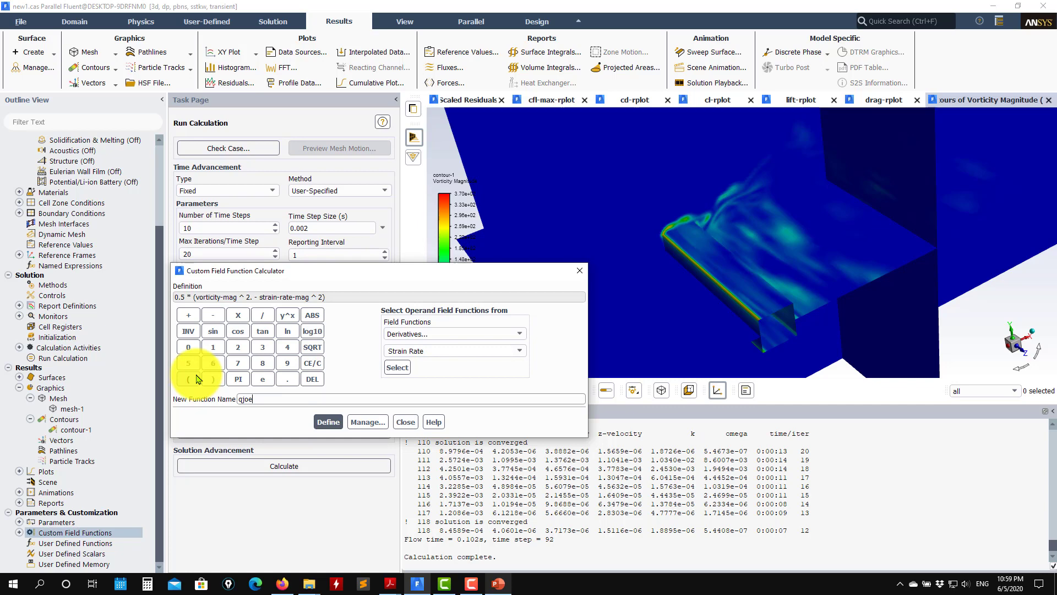
left_click(328, 421)
left_click(405, 421)
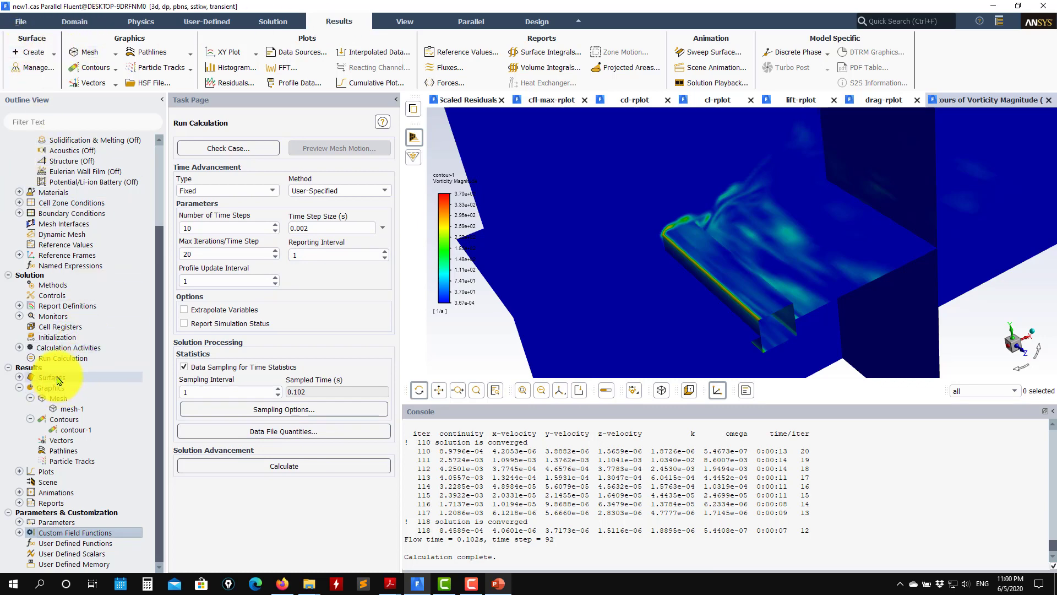
Create a new iso-surface of Velocity Q Criterion at value 100
right_click(58, 380)
mouse_move(76, 397)
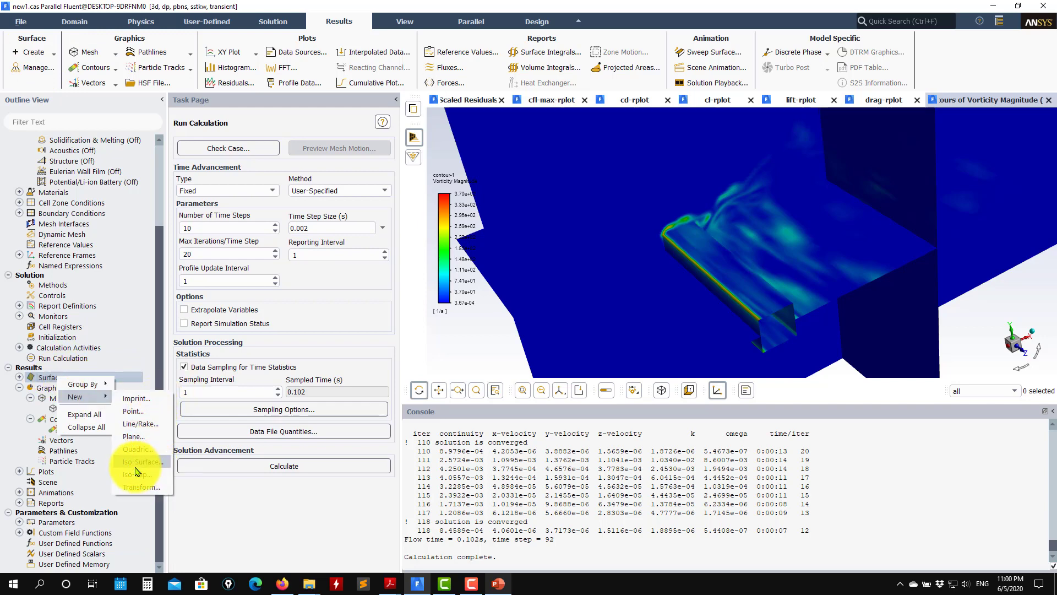
left_click(136, 471)
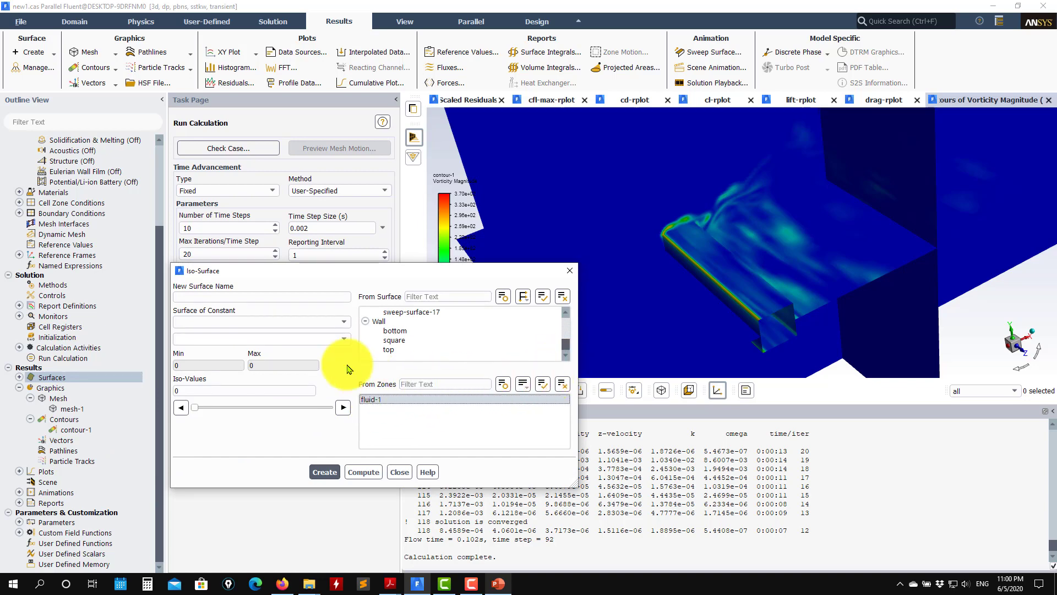
left_click(338, 328)
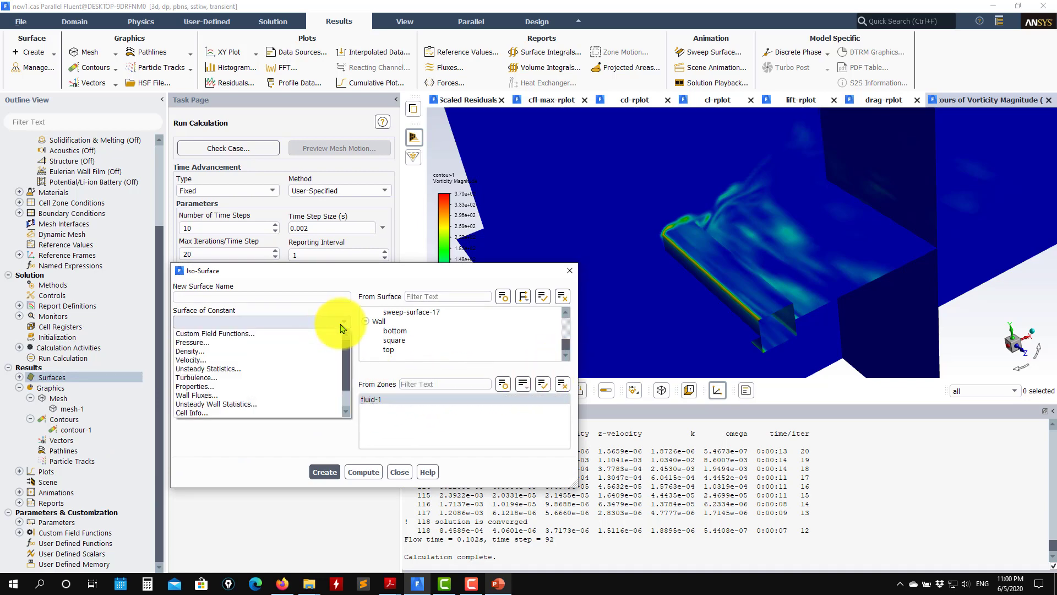
left_click(232, 361)
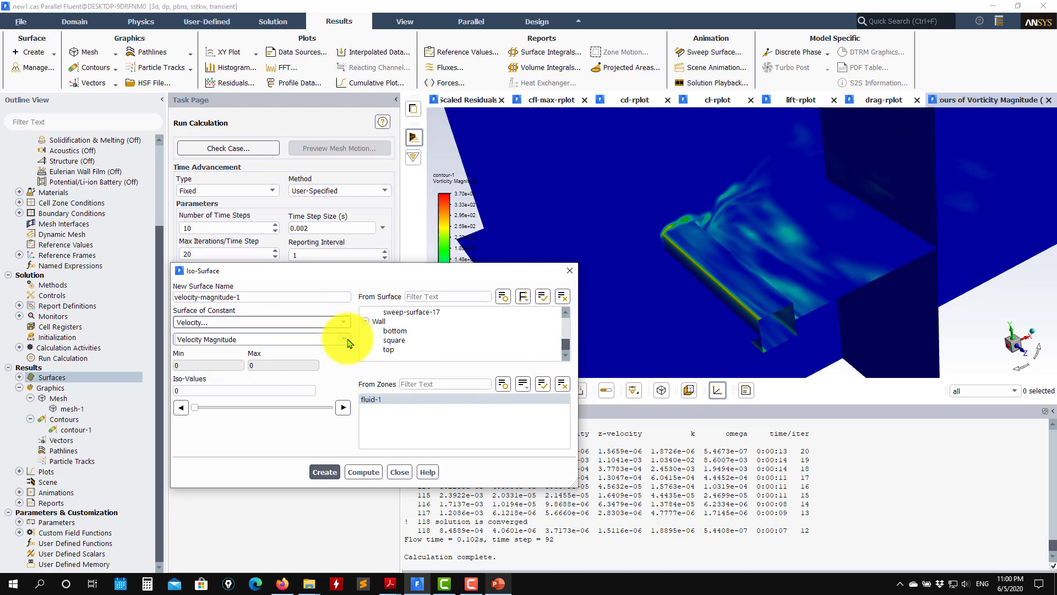
left_click(348, 343)
scroll(272, 346, "down", 5)
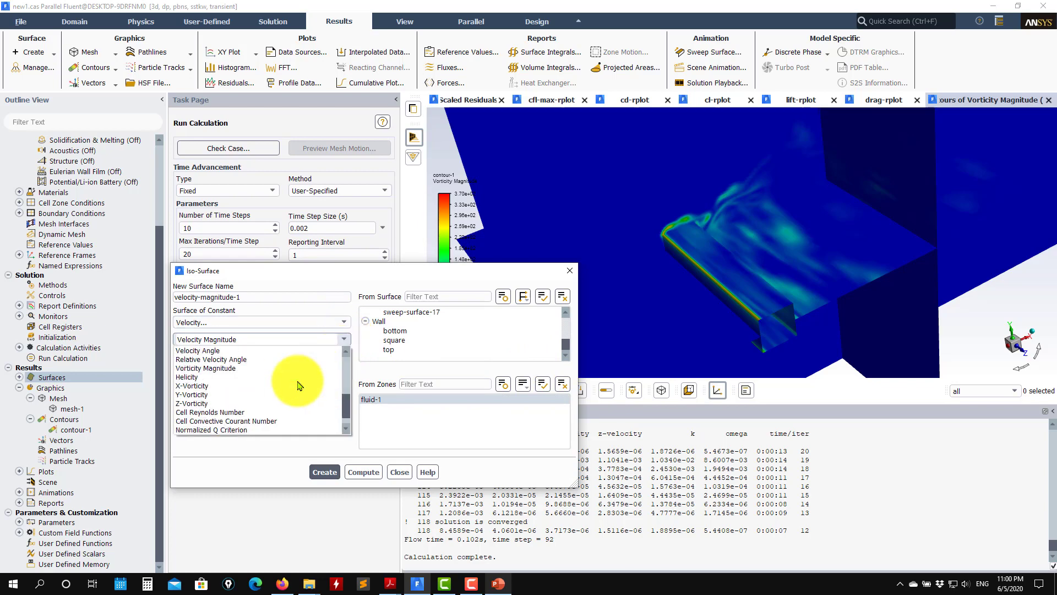
scroll(221, 428, "down", 2)
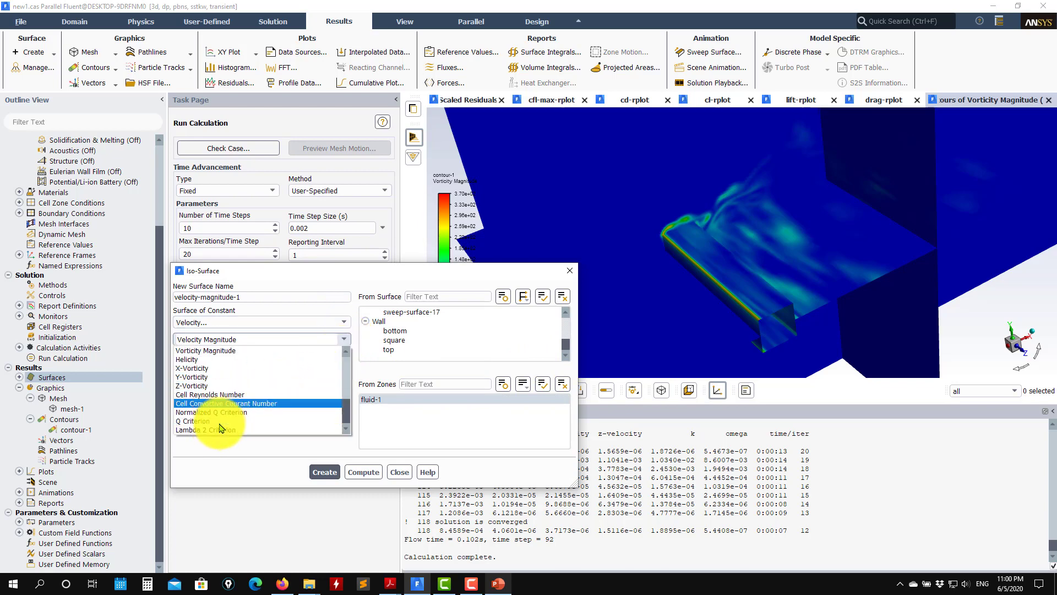
left_click(189, 424)
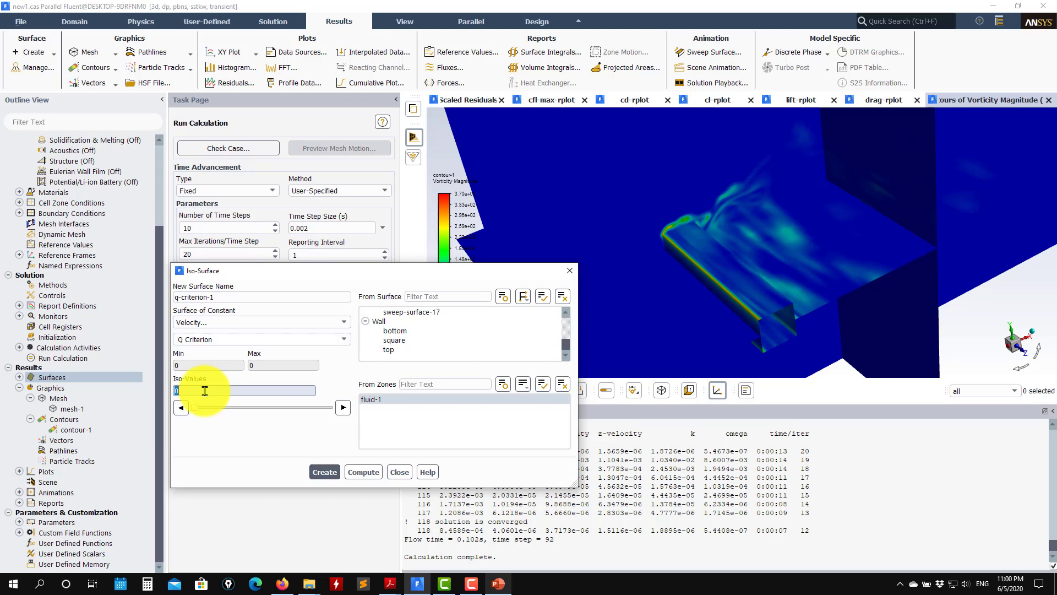
type("100")
left_click(322, 469)
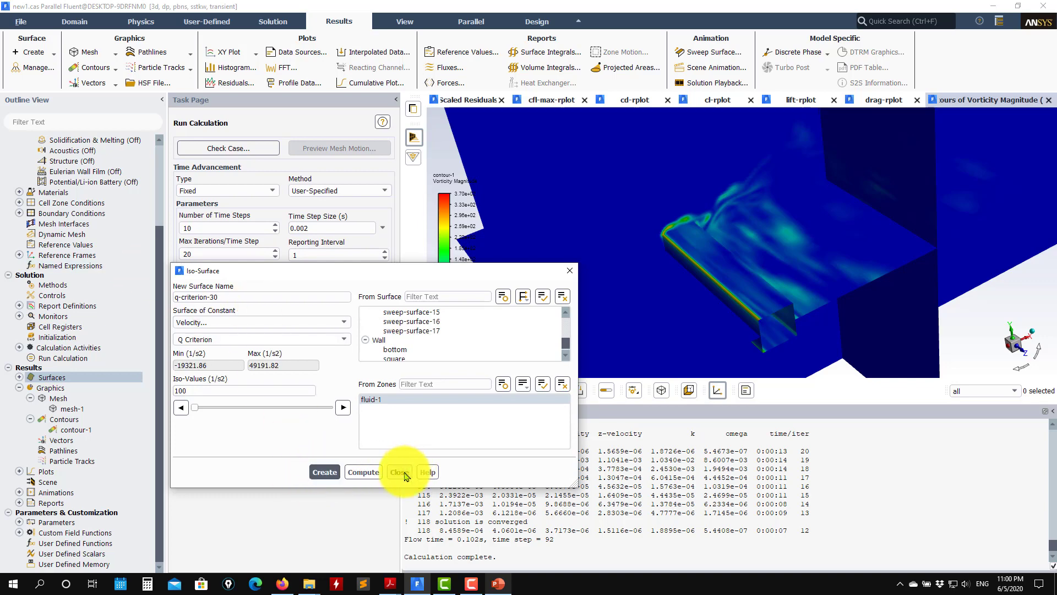
Create a second iso-surface from the custom function qjoe, then close the dialog
left_click(337, 322)
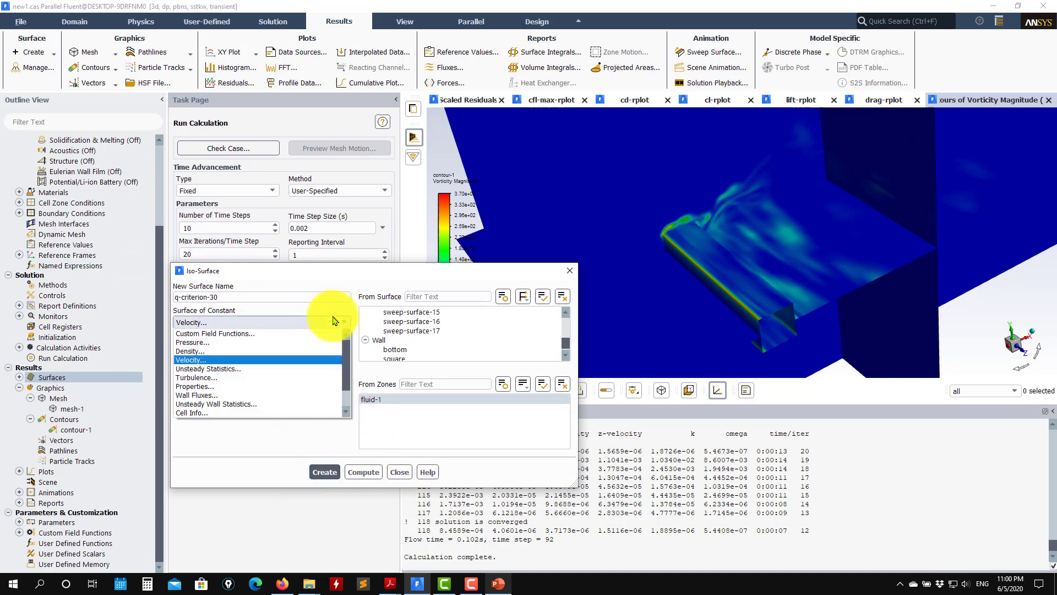
left_click(313, 333)
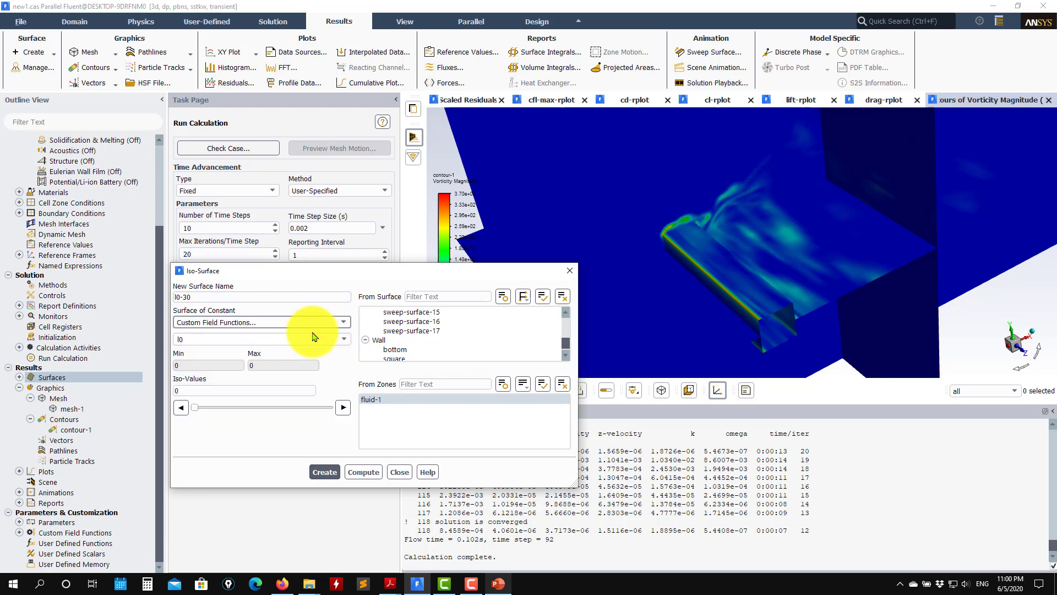
left_click(295, 339)
left_click(204, 368)
type("100")
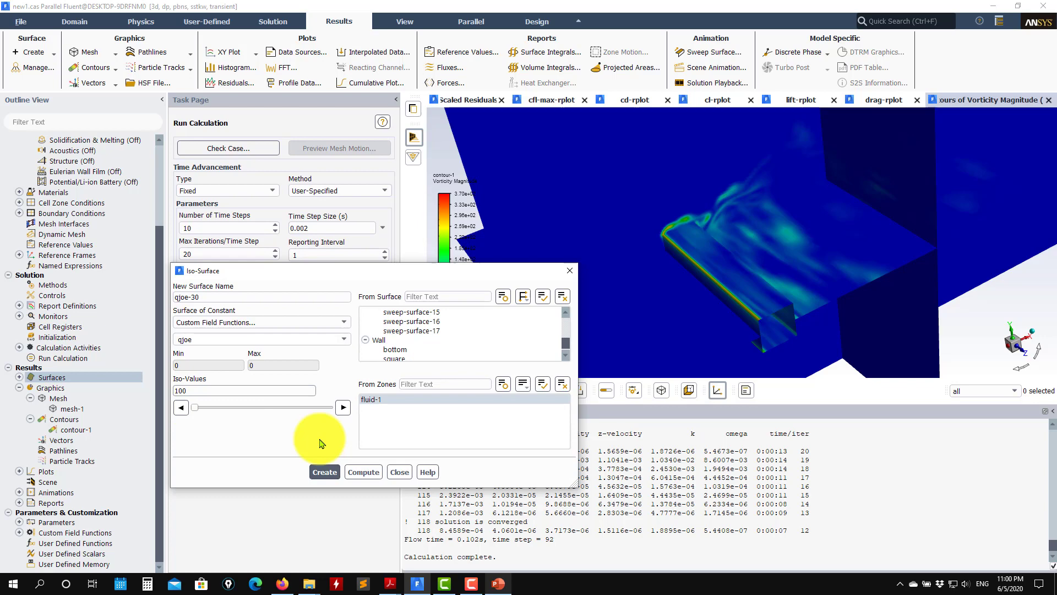
left_click(325, 473)
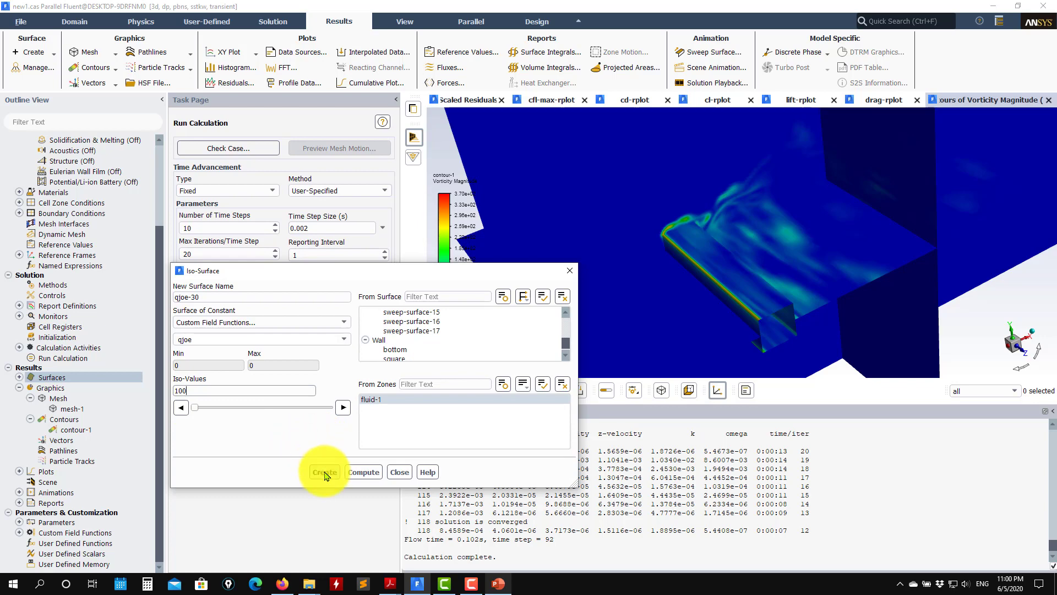
left_click(399, 472)
Limit contour-1's surfaces to the Iso-surface group
double_click(93, 436)
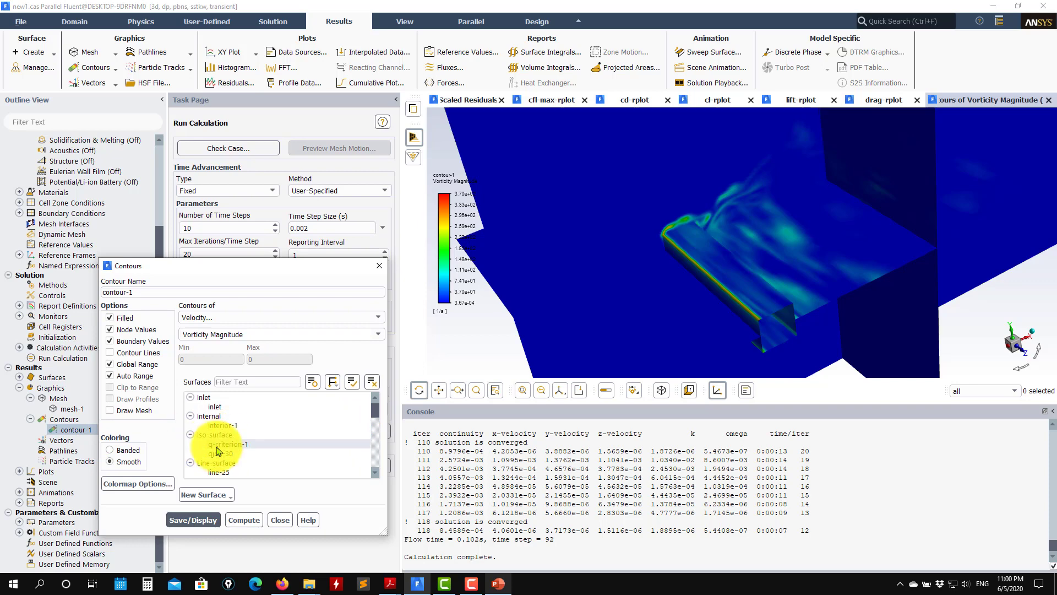
left_click(217, 435)
left_click(193, 519)
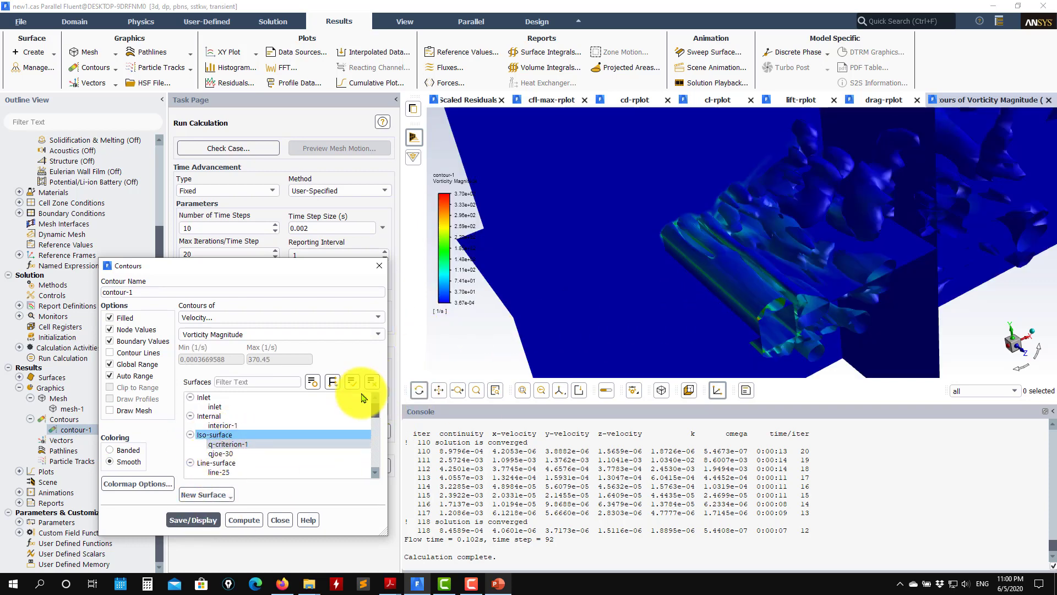
left_click(369, 383)
left_click(216, 435)
left_click(192, 519)
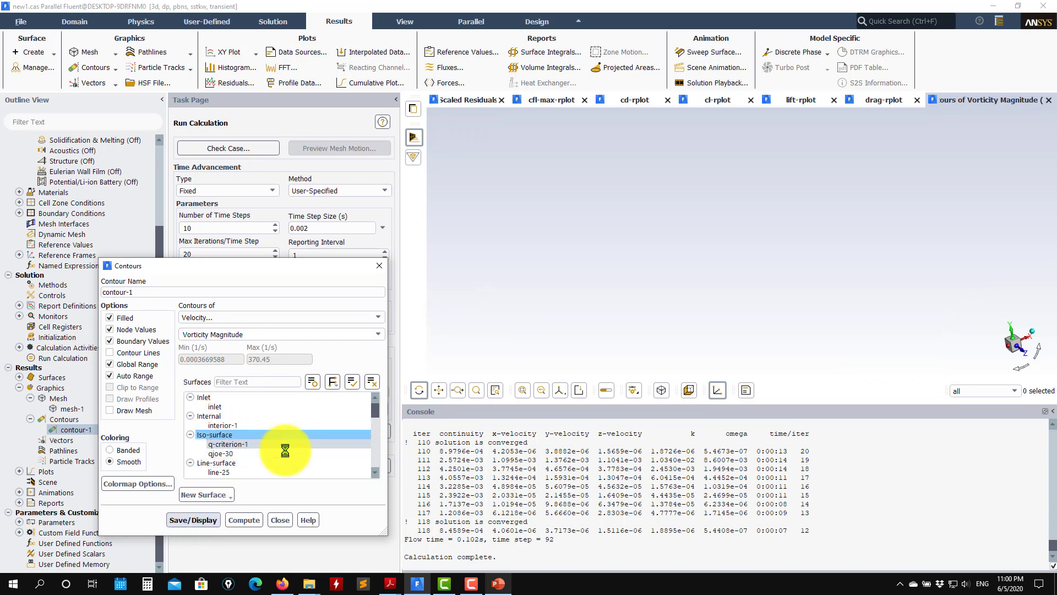
left_click_drag(637, 272, 570, 303)
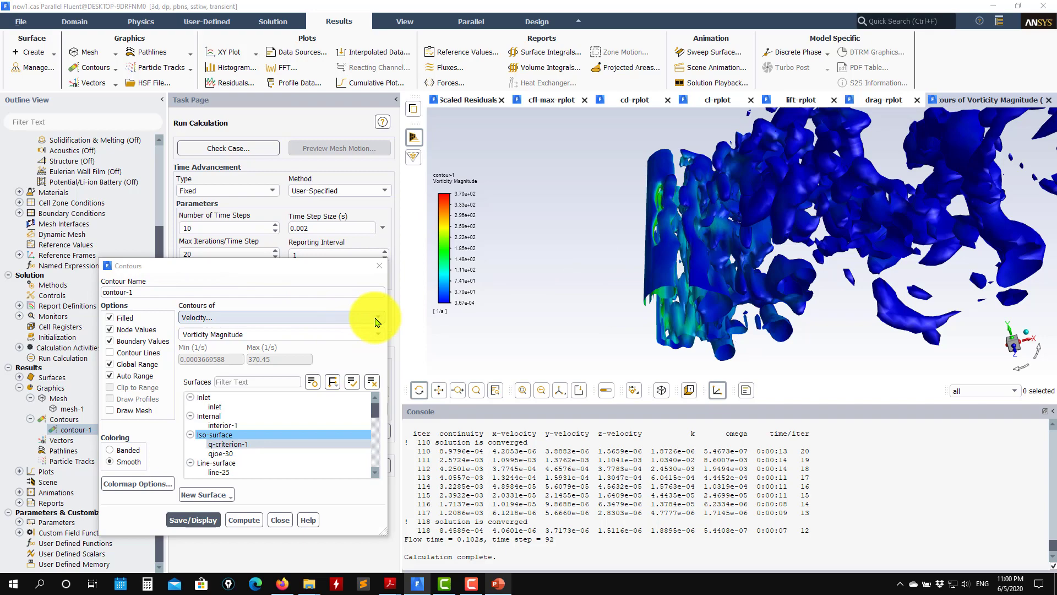
Colour contour-1 by Pressure > Static Pressure and display it
left_click(331, 317)
left_click(202, 337)
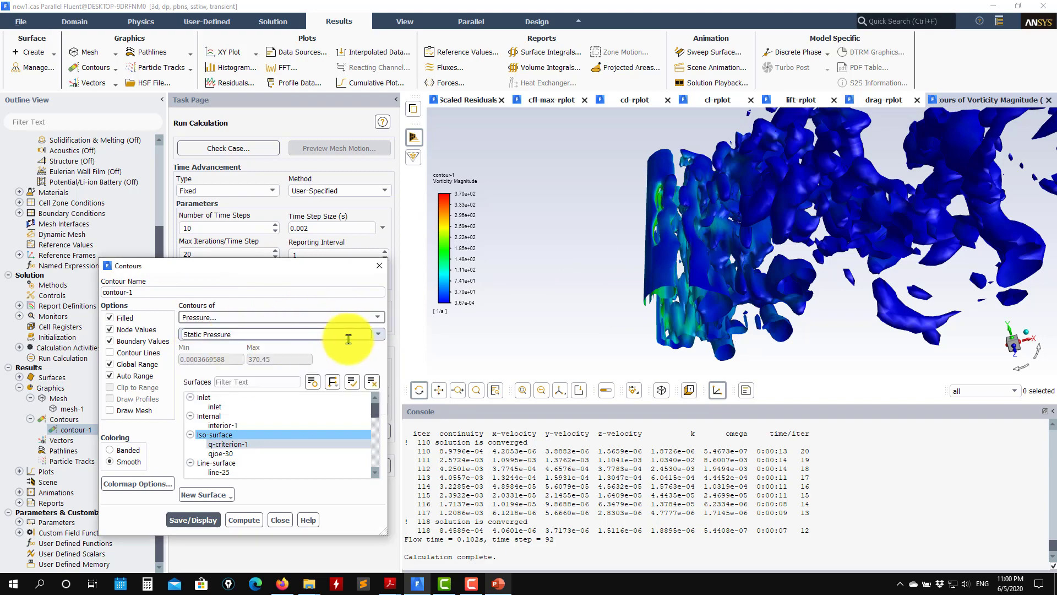
left_click(211, 527)
mouse_move(685, 279)
left_mouse_down()
mouse_move(551, 240)
mouse_move(718, 271)
mouse_move(636, 376)
mouse_move(736, 245)
left_mouse_up()
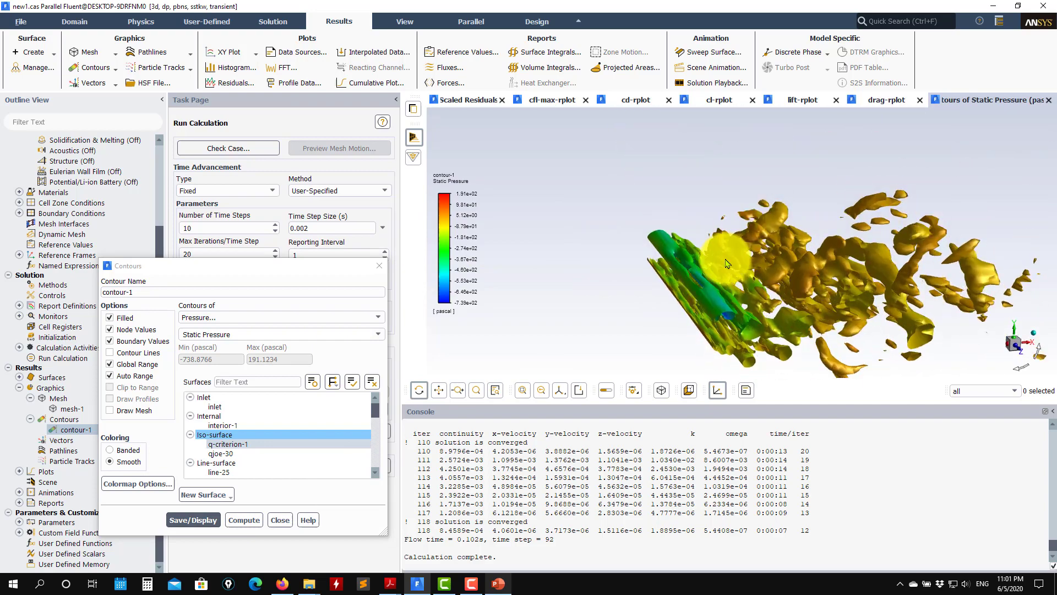
Redraw static pressure contours on q-criterion-1 and the Iso-surface group
left_click(275, 441)
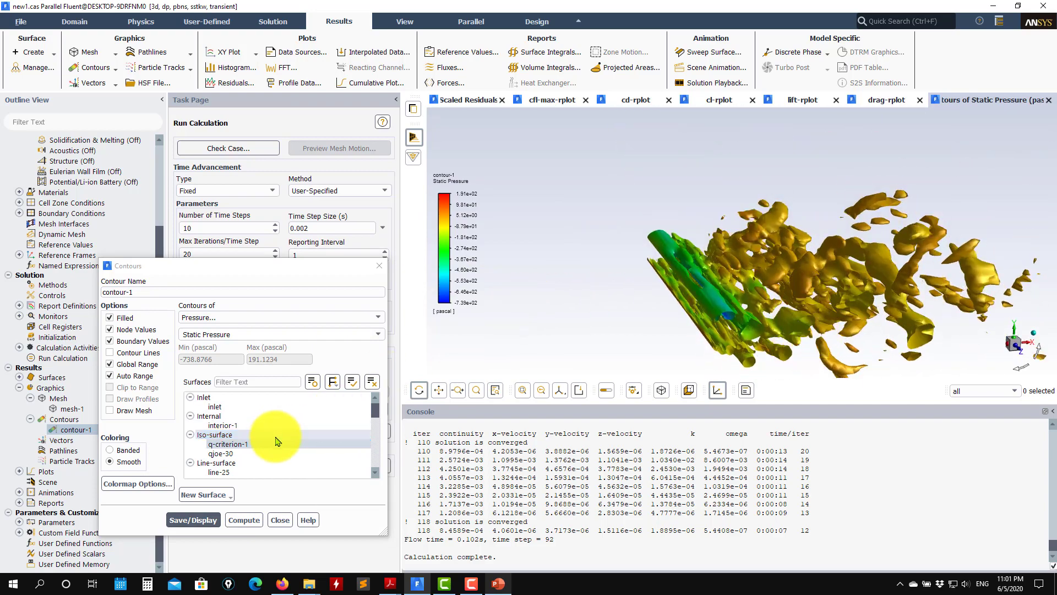
left_click_drag(276, 453, 216, 434)
left_click(192, 520)
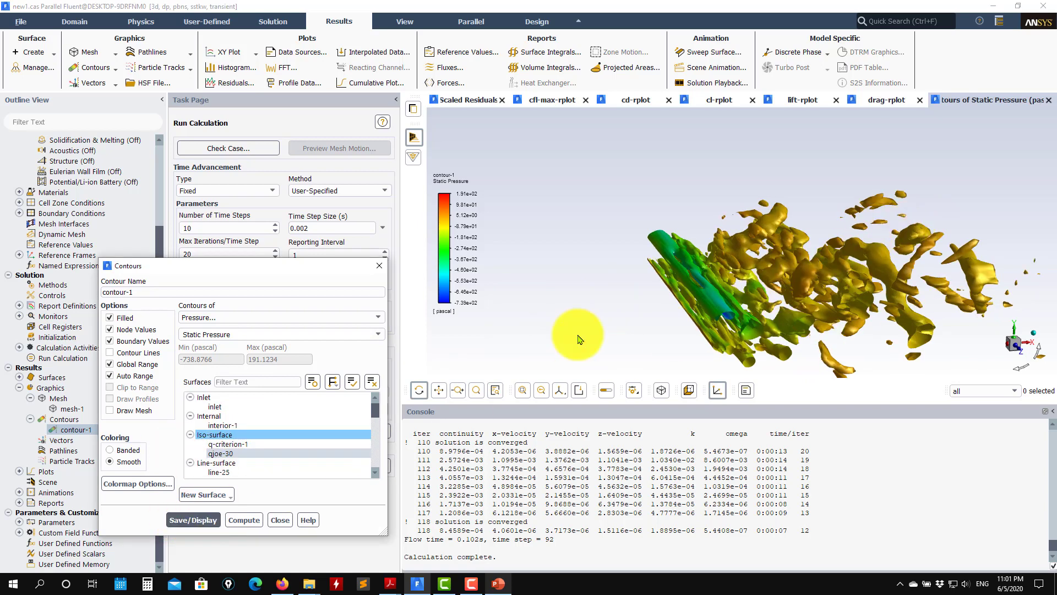
left_click(229, 444, "ctrl")
left_click(192, 519)
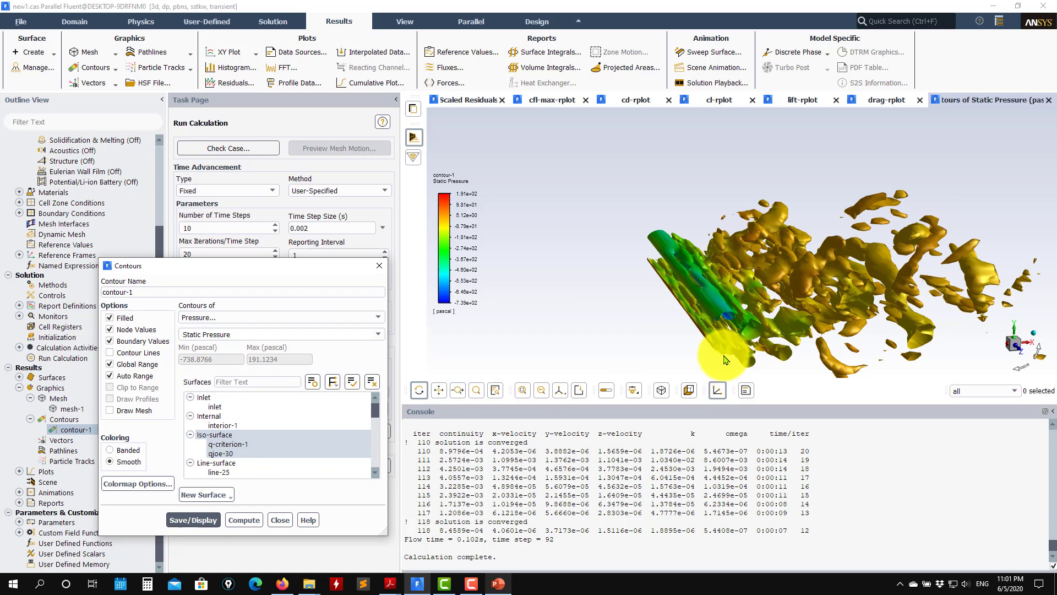
mouse_move(267, 454)
left_mouse_down()
mouse_move(239, 463)
mouse_move(244, 450)
left_mouse_up()
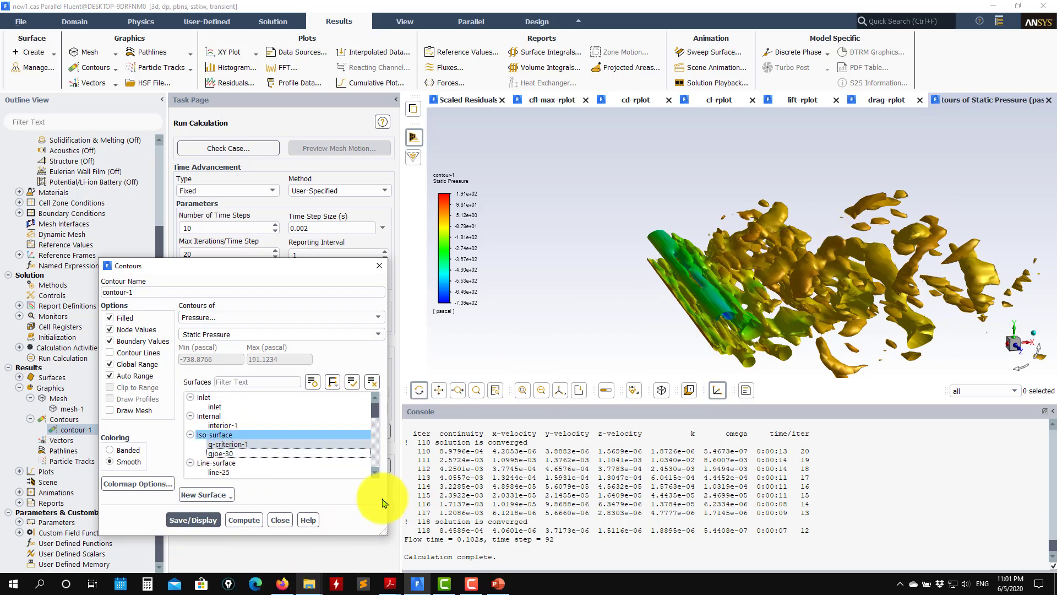
left_click(248, 434)
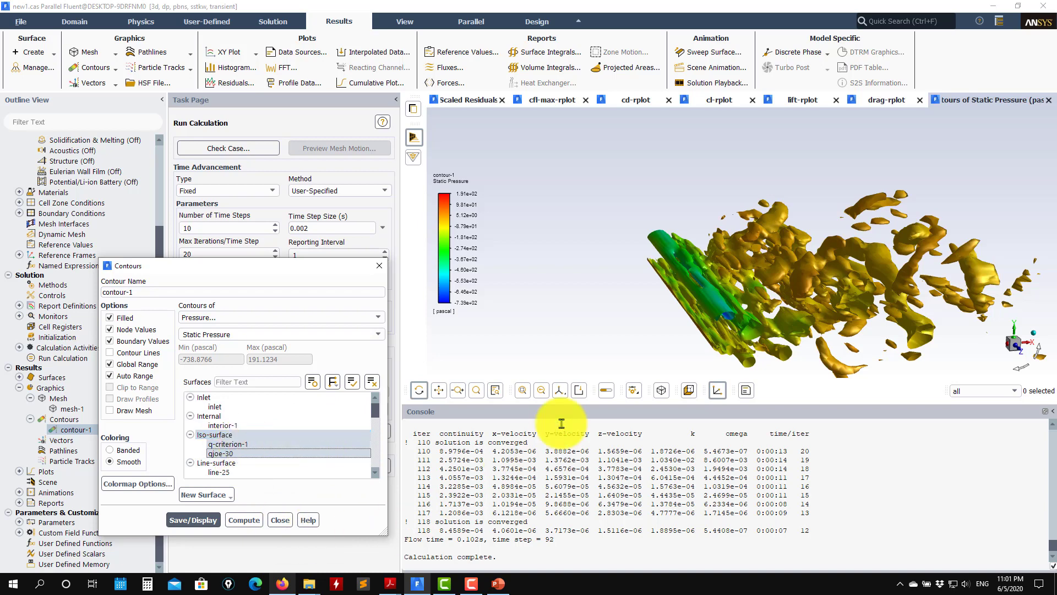
left_click(194, 520)
Rotate the view along the wake vortices, close Contours, and reopen contour-1
mouse_move(678, 248)
left_mouse_down()
mouse_move(763, 318)
mouse_move(635, 247)
left_mouse_up()
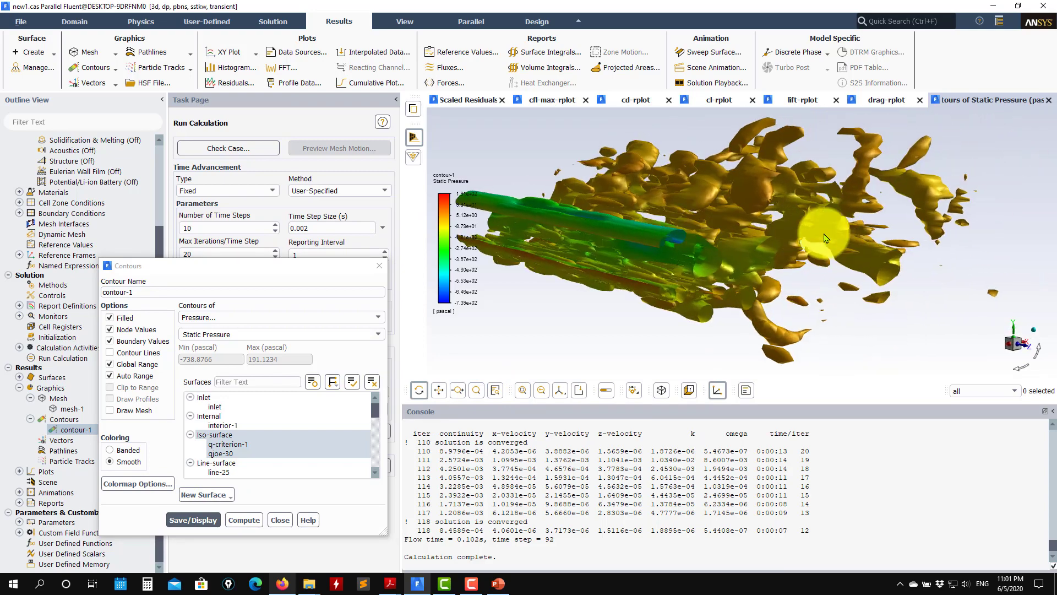
mouse_move(635, 247)
left_mouse_down()
mouse_move(736, 215)
mouse_move(650, 326)
left_mouse_up()
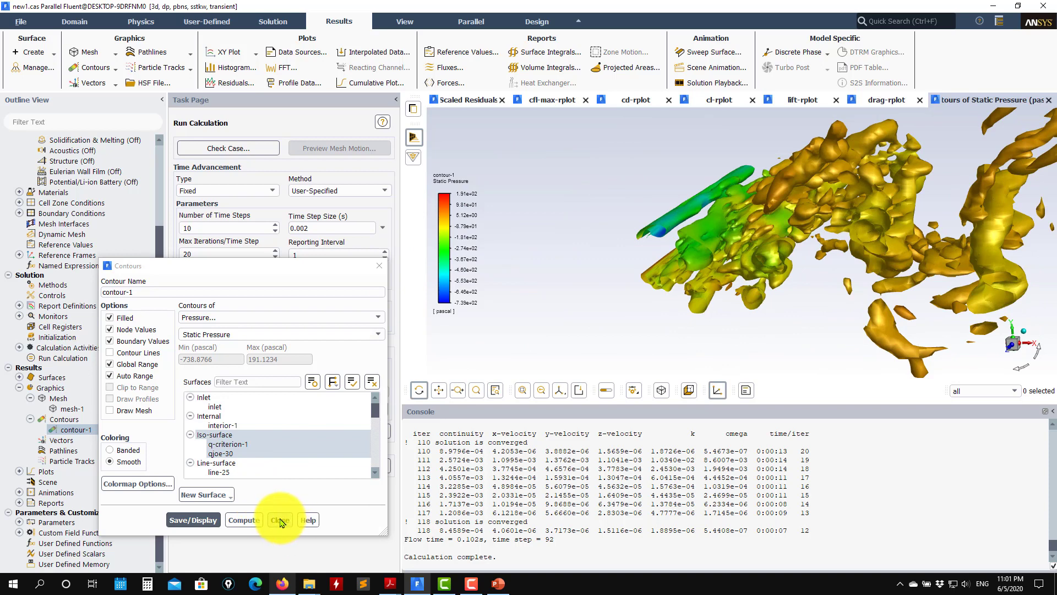
left_click(280, 520)
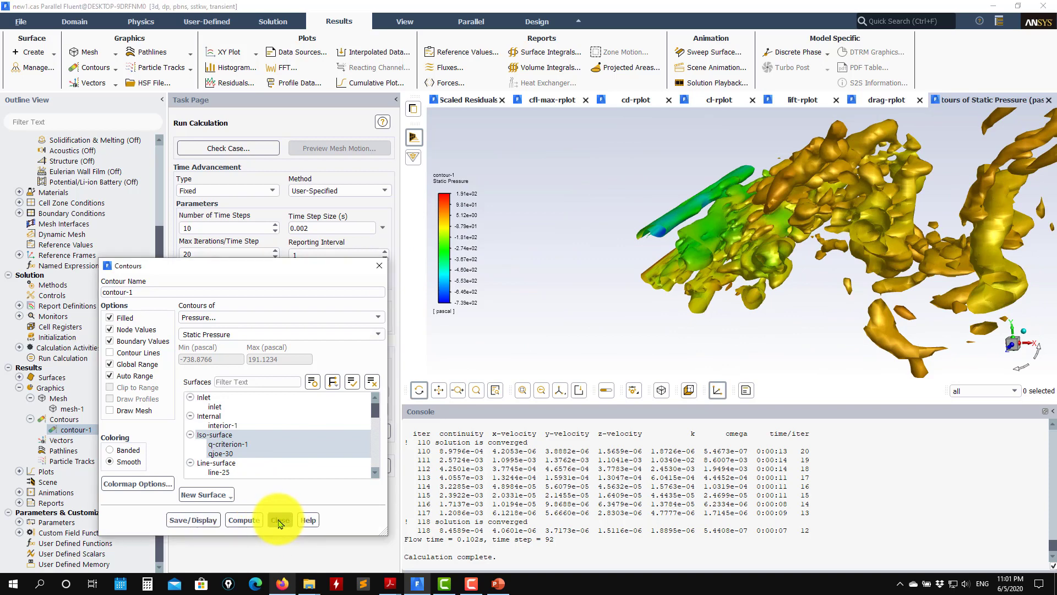
left_click(51, 431)
double_click(71, 430)
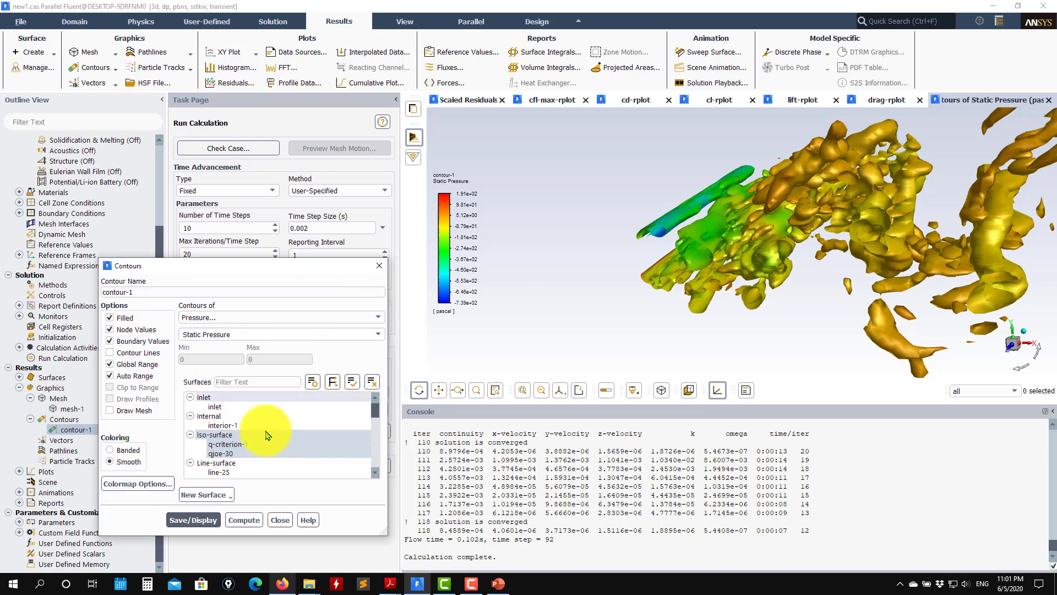
left_click_drag(374, 412, 377, 483)
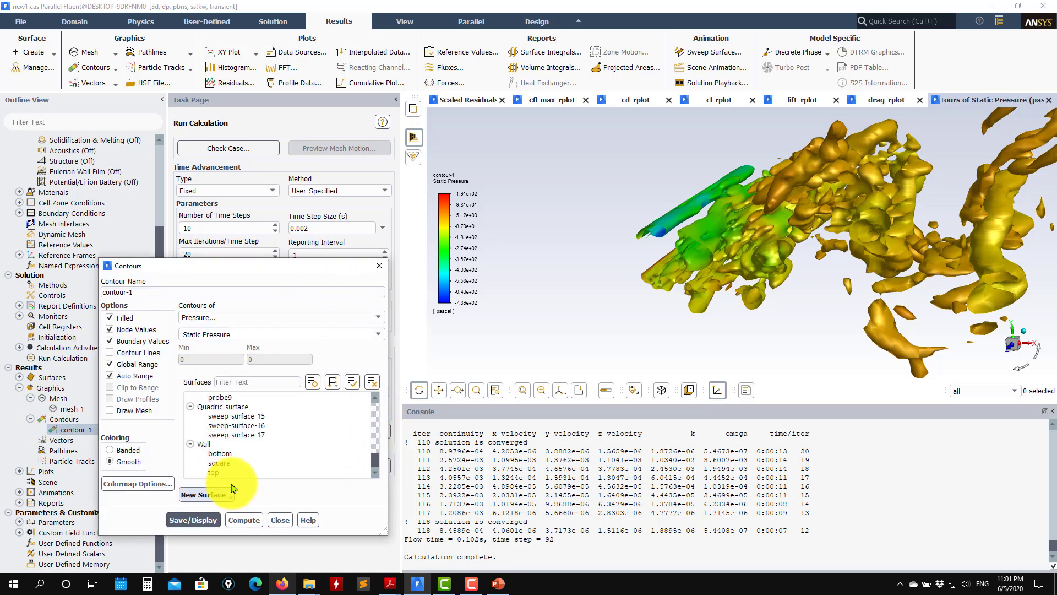
Show Turbulence > Wall Ystar contours on the square cylinder wall
left_click(234, 467)
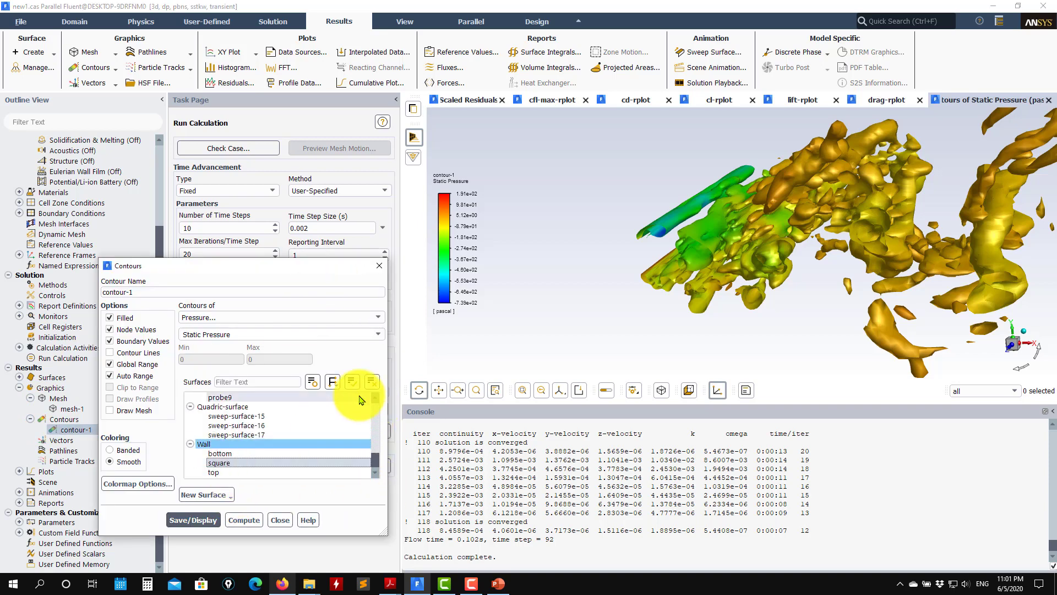
left_click(199, 520)
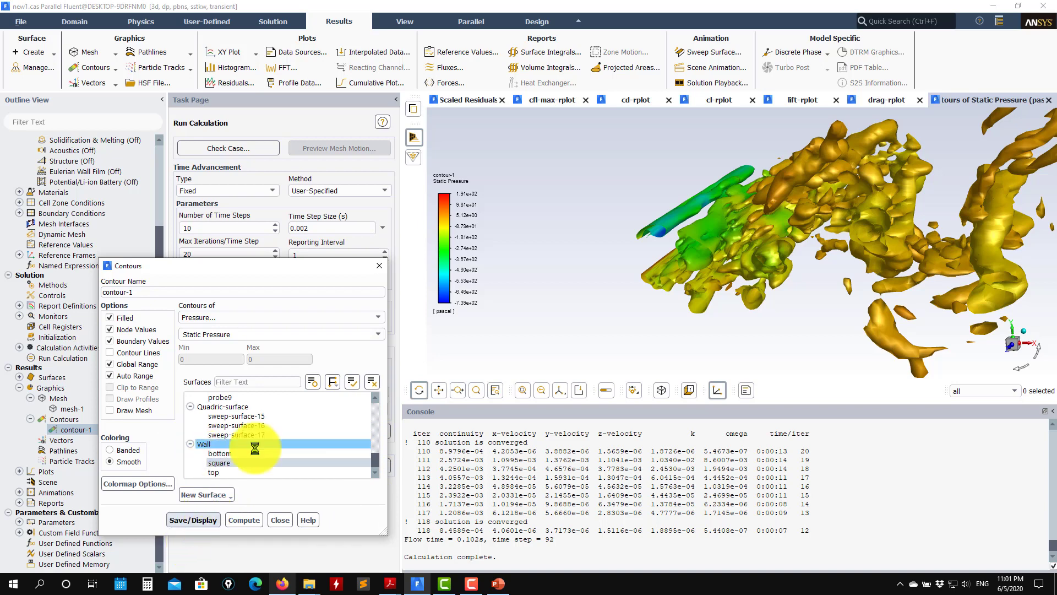
left_click(378, 317)
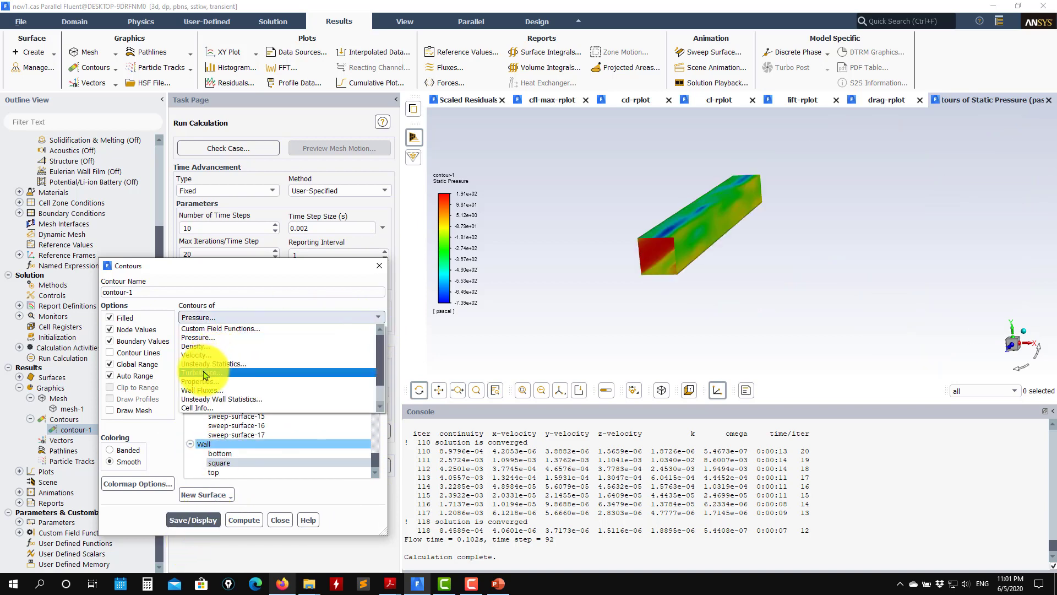
left_click(203, 373)
left_click(380, 334)
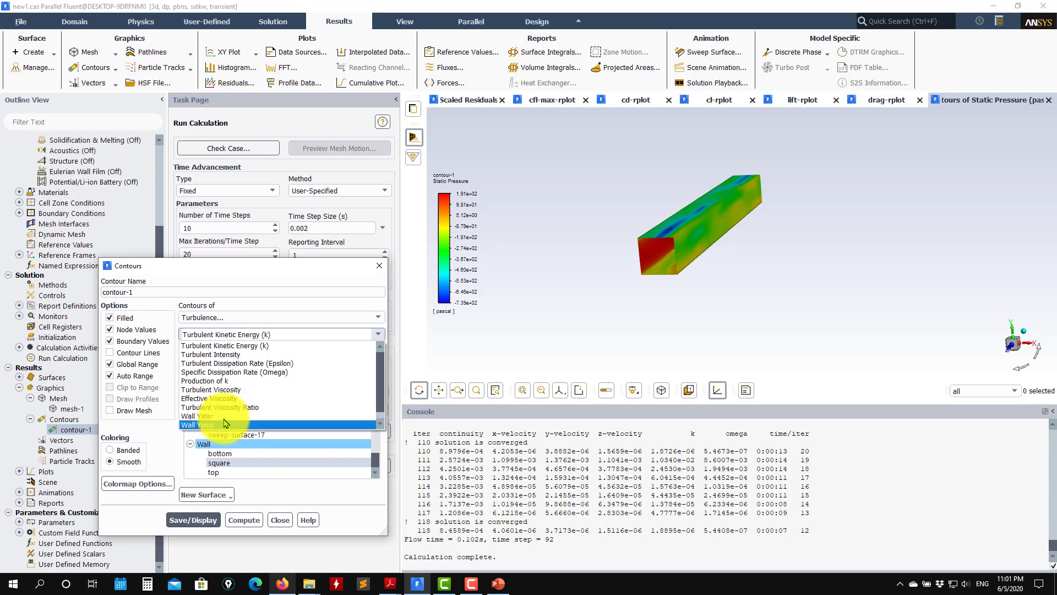
left_click(212, 416)
left_click(192, 519)
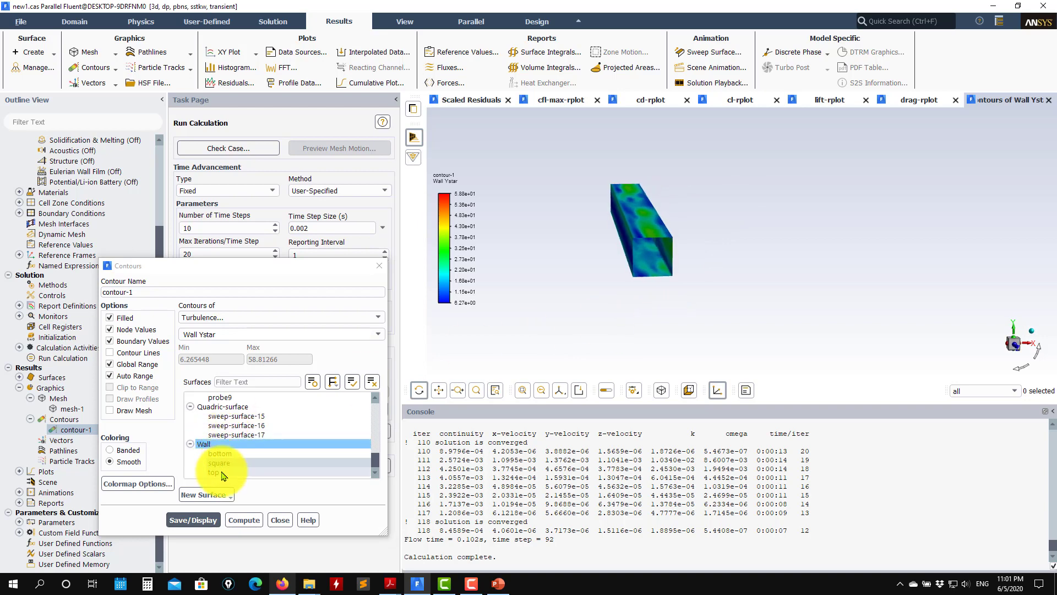
Switch the wall contours to Wall Yplus and rotate the plot
left_click(382, 341)
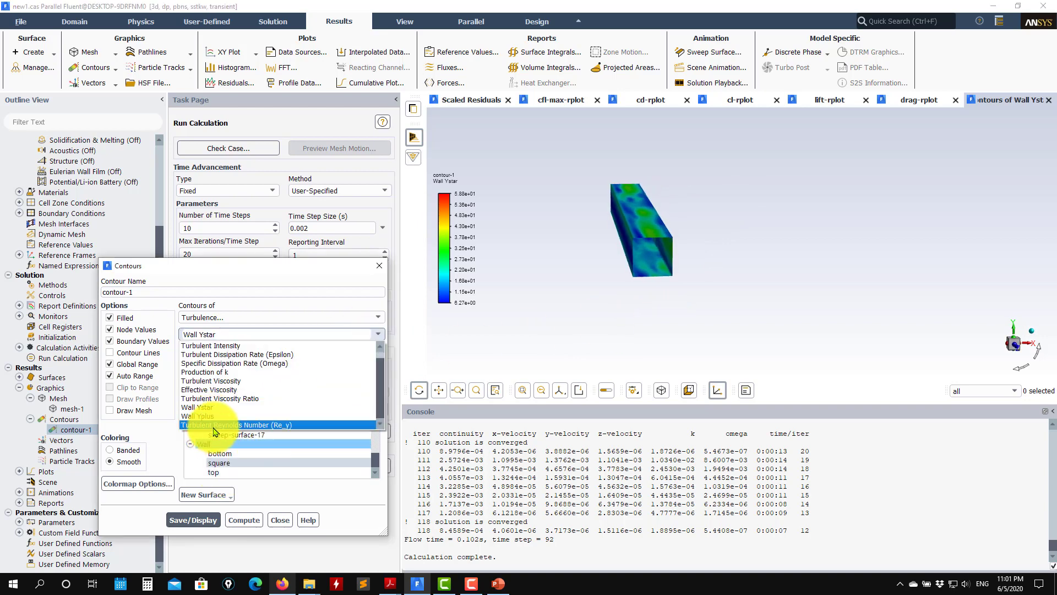
left_click(211, 425)
left_click(378, 333)
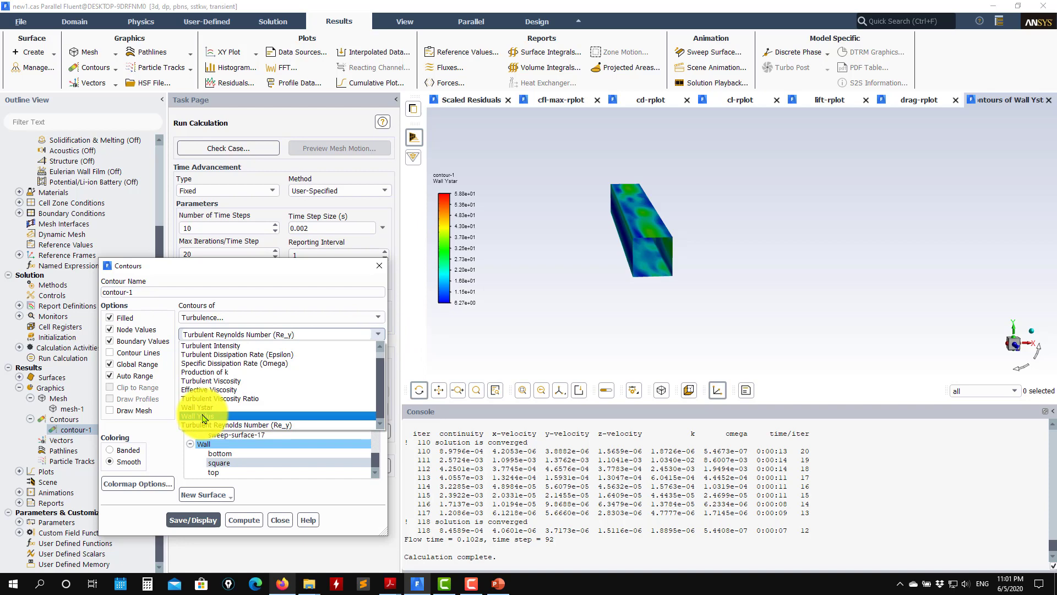
left_click(240, 419)
left_click(192, 519)
mouse_move(620, 278)
left_mouse_down()
mouse_move(904, 290)
mouse_move(569, 226)
left_mouse_up()
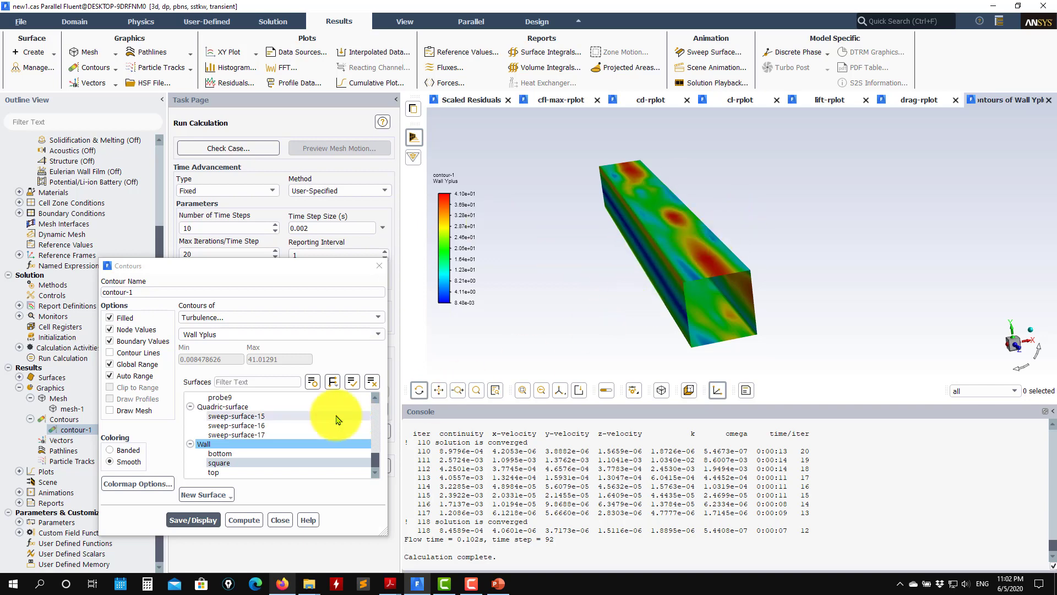
left_click(138, 414)
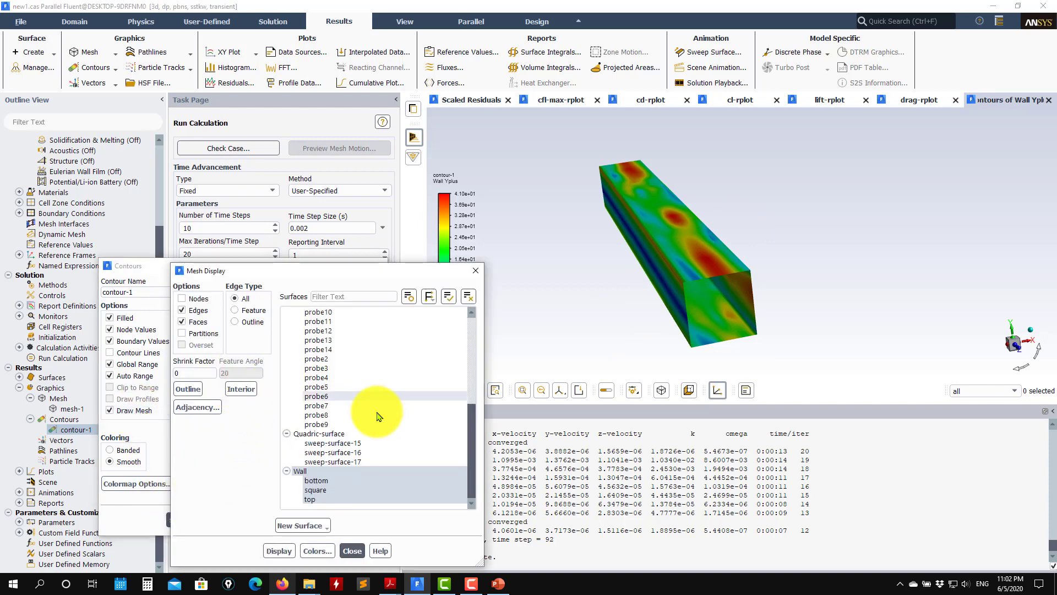
Draw the mesh on only the square wall and orbit it to inspect cell spacing
left_click(281, 550)
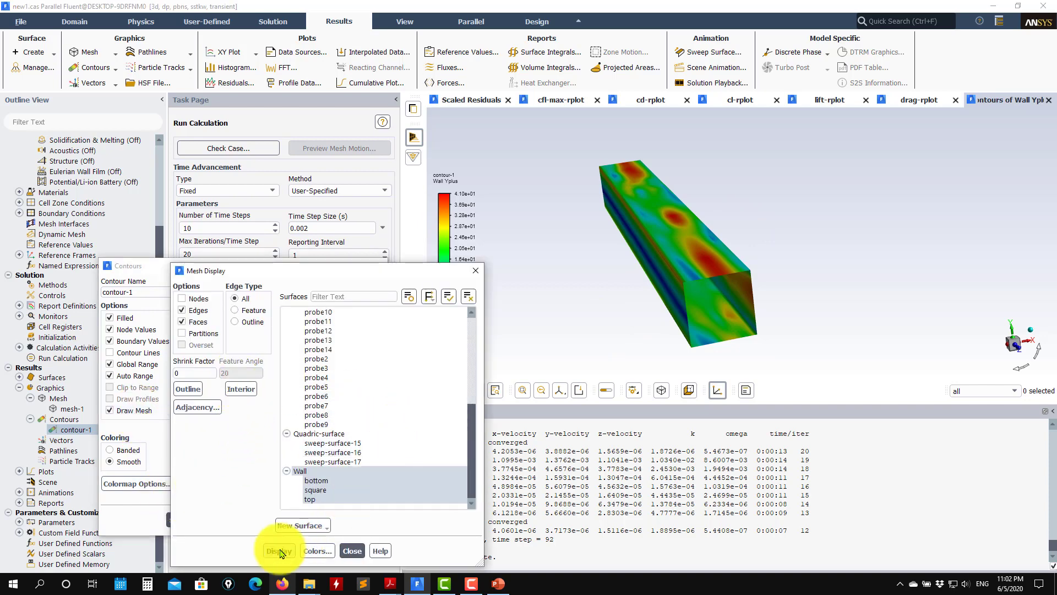
left_click(469, 296)
left_click(299, 471)
left_click(279, 550)
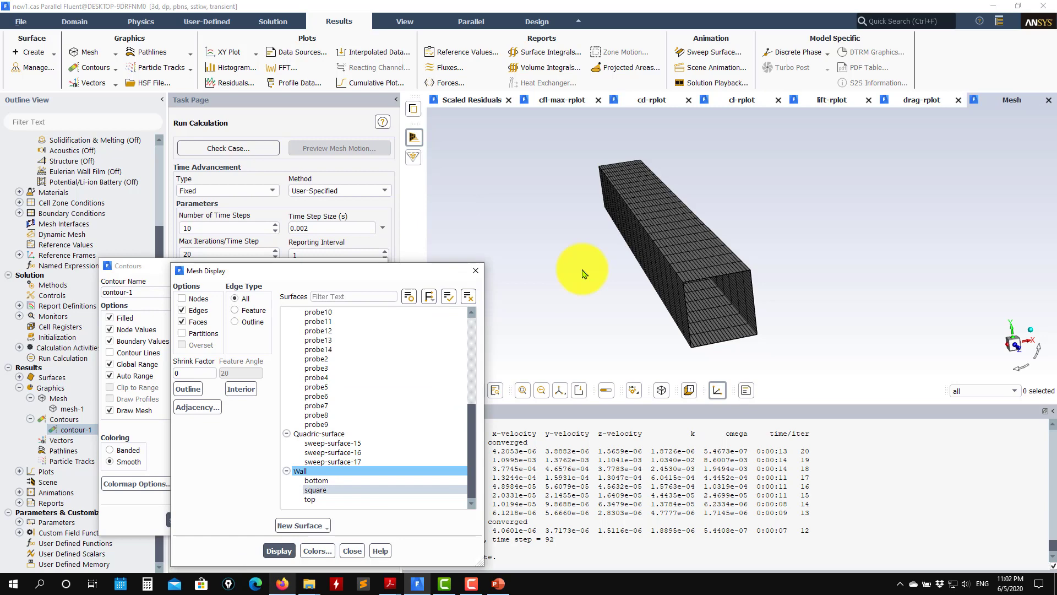
mouse_move(578, 271)
left_mouse_down()
mouse_move(626, 331)
mouse_move(662, 245)
left_mouse_up()
scroll(662, 245, "up", 2)
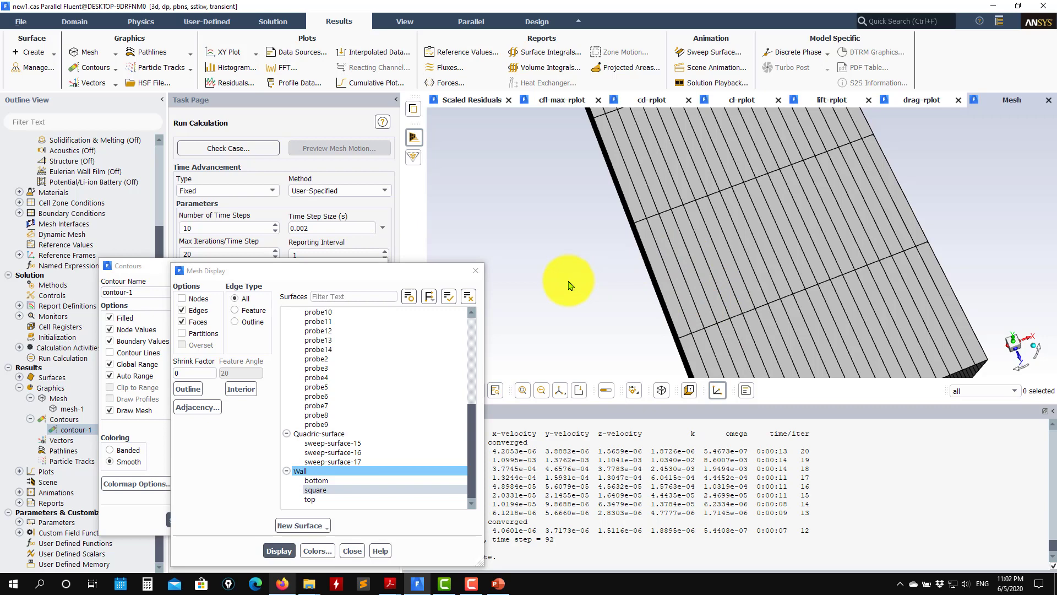
scroll(685, 283, "down", 2)
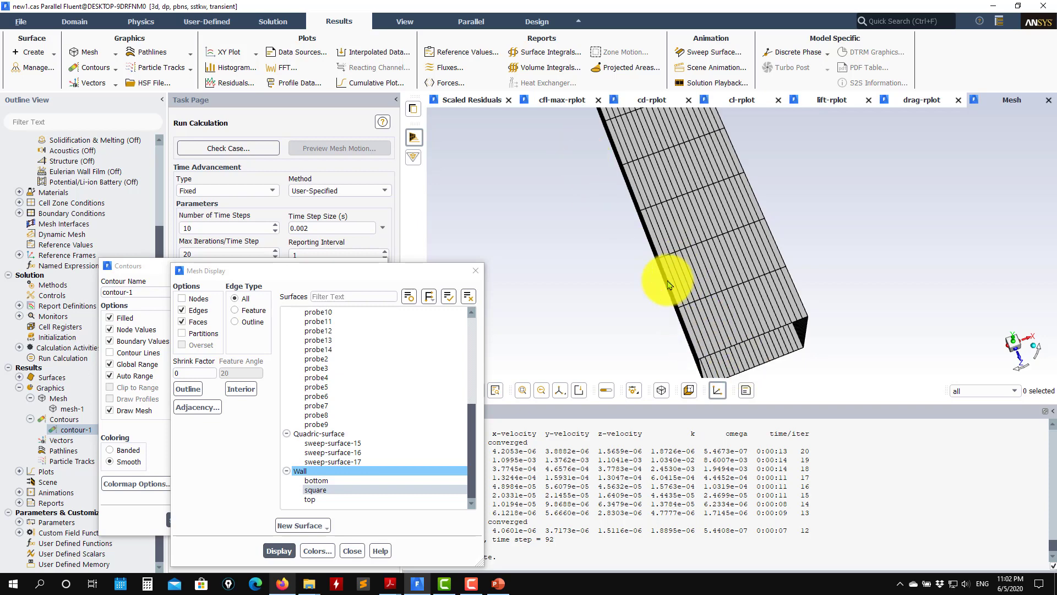
left_click_drag(677, 273, 655, 208)
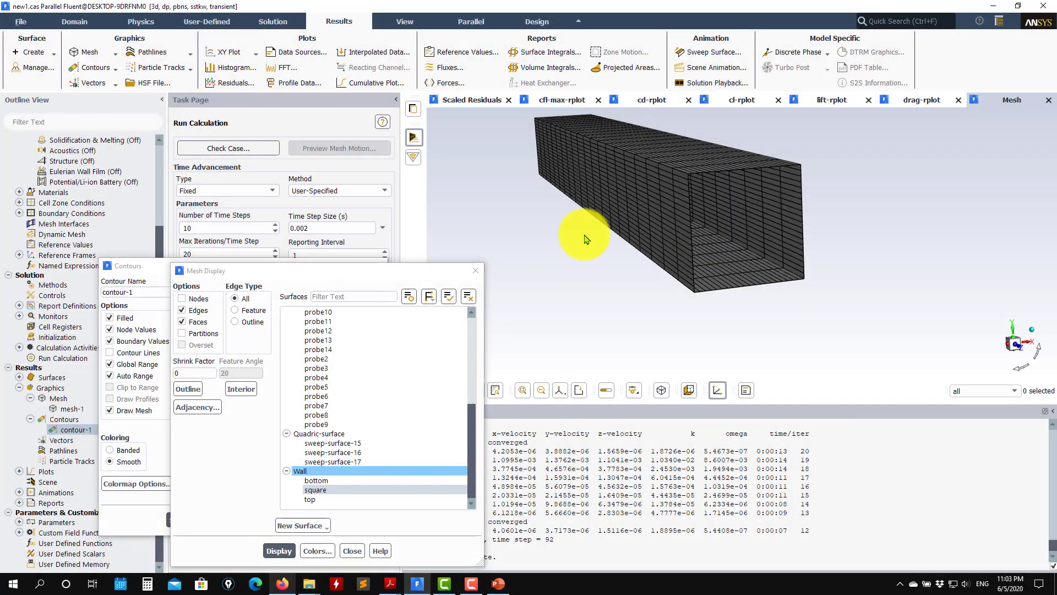
left_click_drag(590, 229, 646, 259)
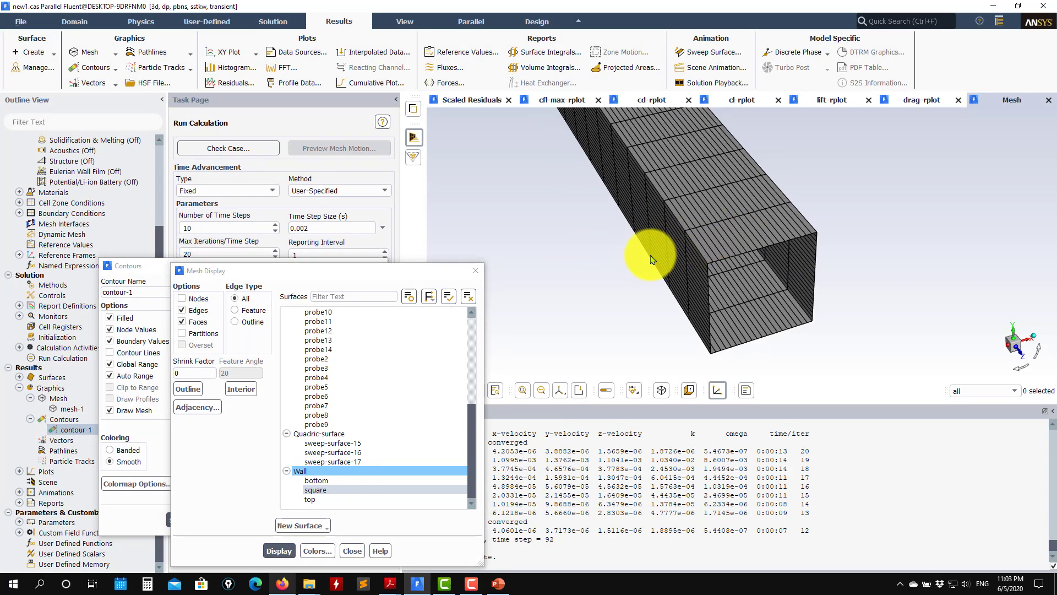
left_click(475, 270)
left_click(376, 317)
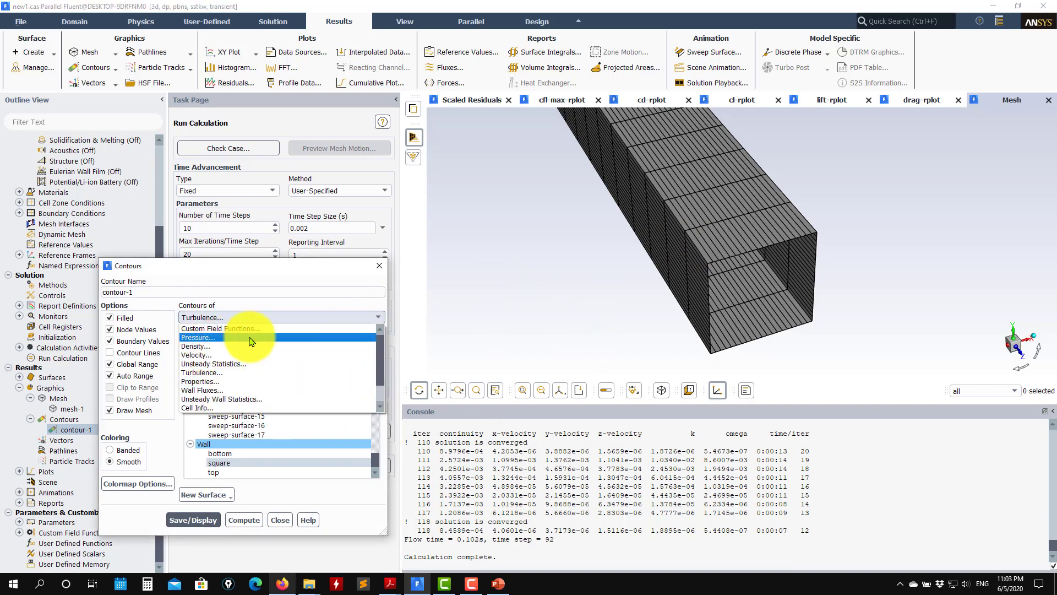
scroll(377, 366, "down", 2)
Dismiss the quantity list unchanged and close the Contours dialog
left_click(207, 405)
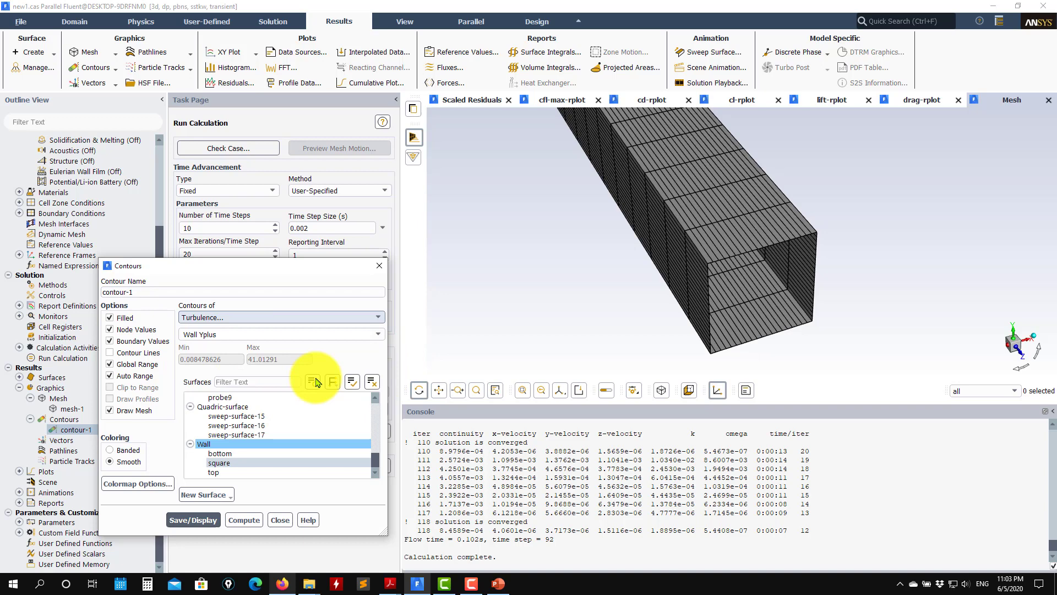
left_click(279, 520)
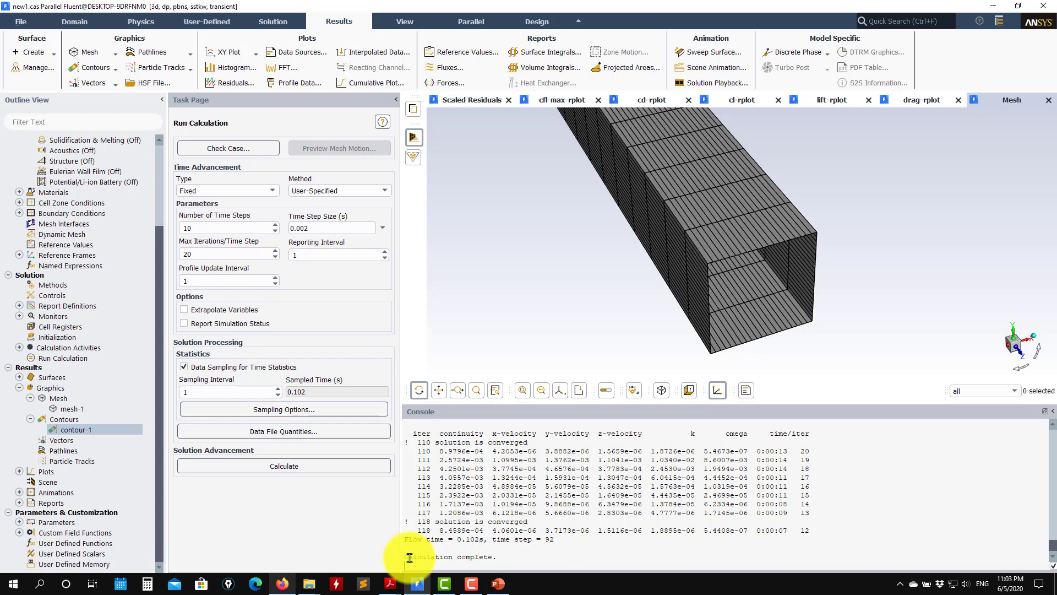
Enter the console mesh menu and set check-verbosity to 2
key("Return")
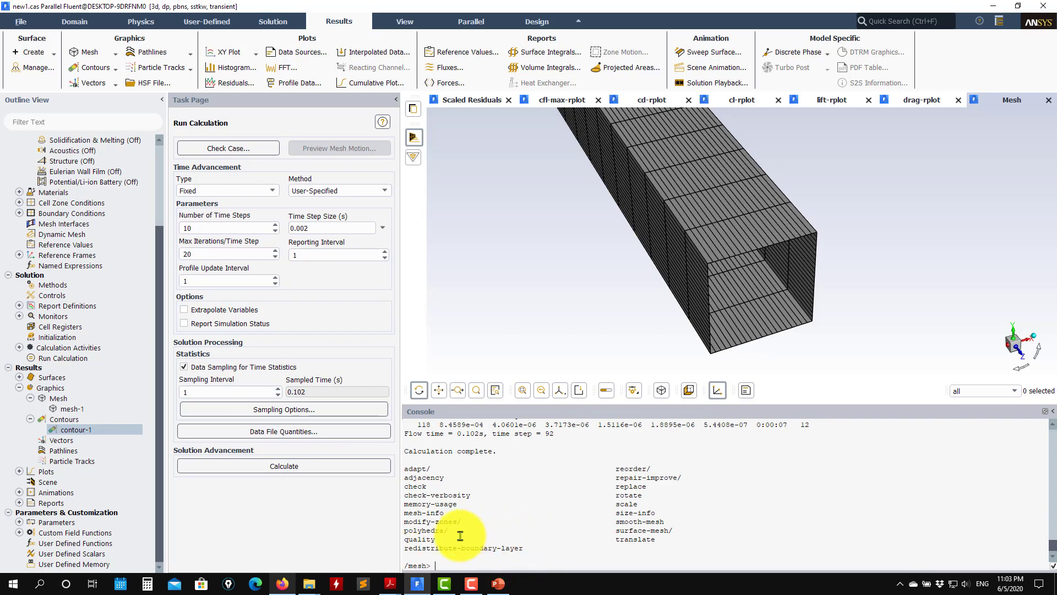
type("q")
key("Return")
type("mesh")
key("Return")
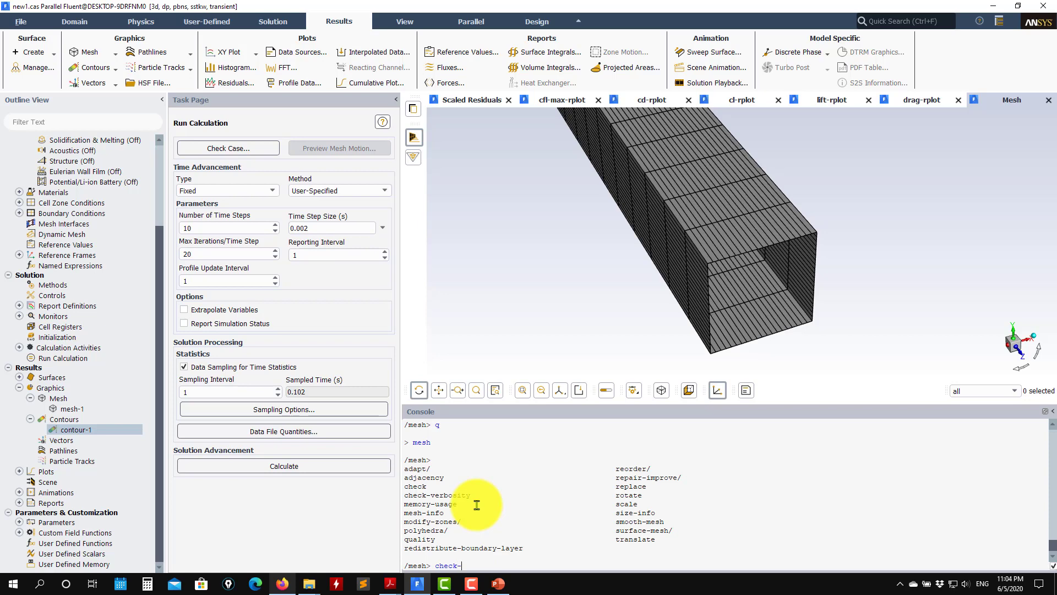
key("Return")
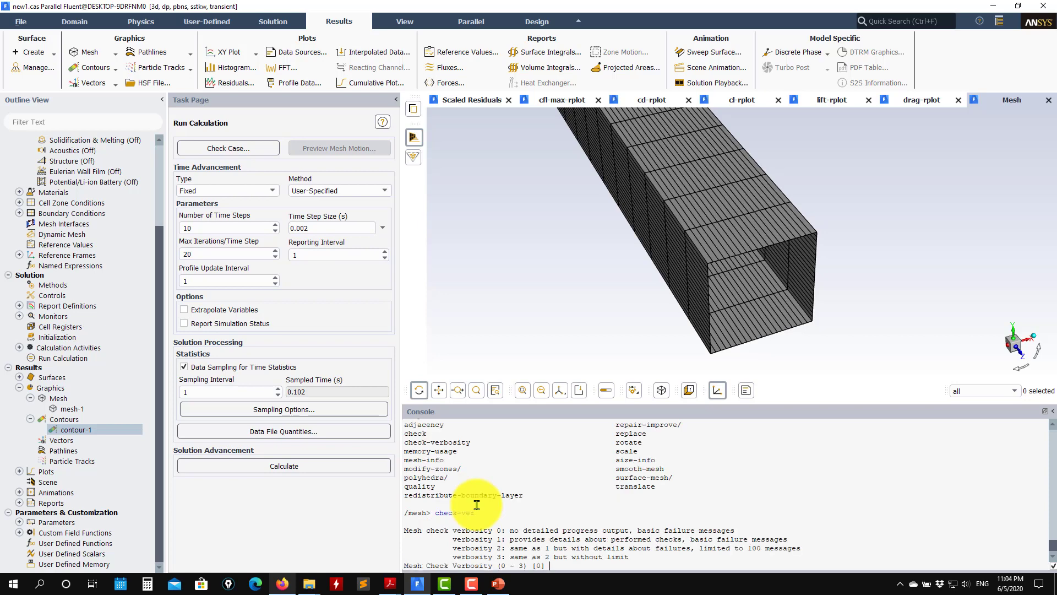
type("2")
key("Return")
type("2")
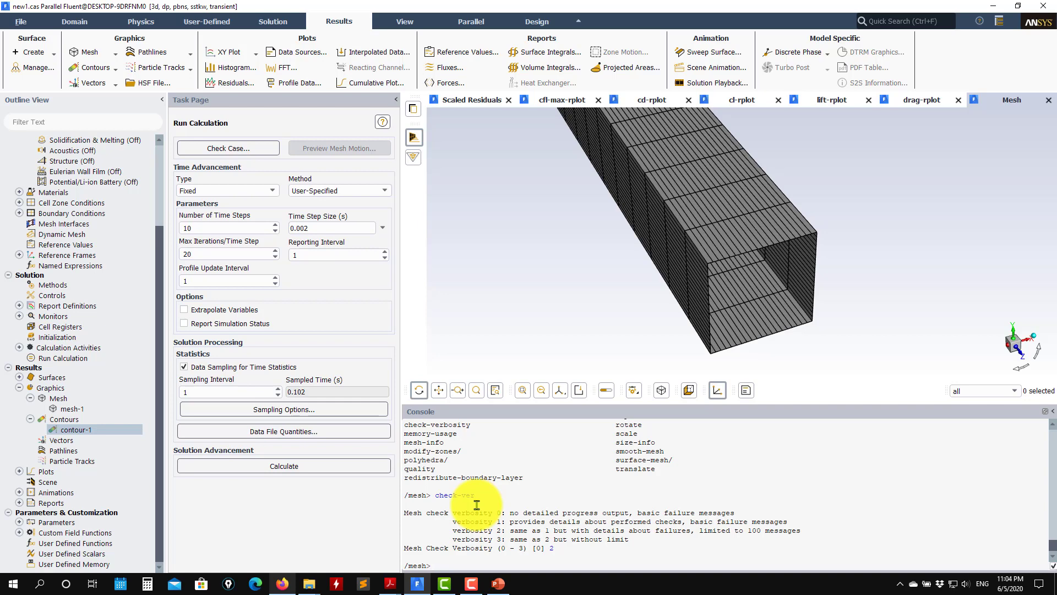
Set contour-1 to Mesh > Aspect Ratio and display it on the walls
double_click(103, 435)
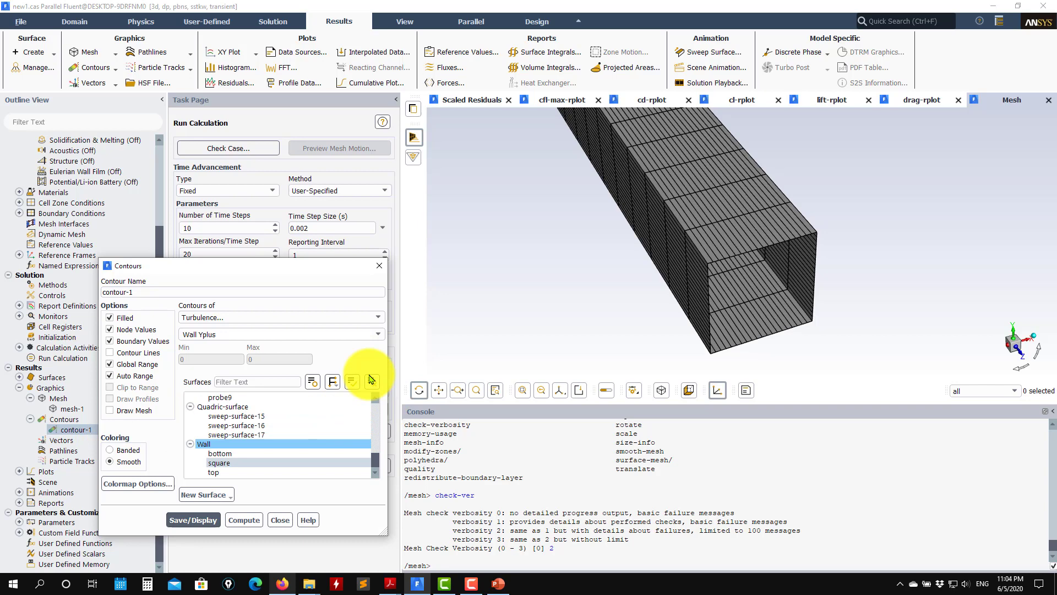
left_click(376, 317)
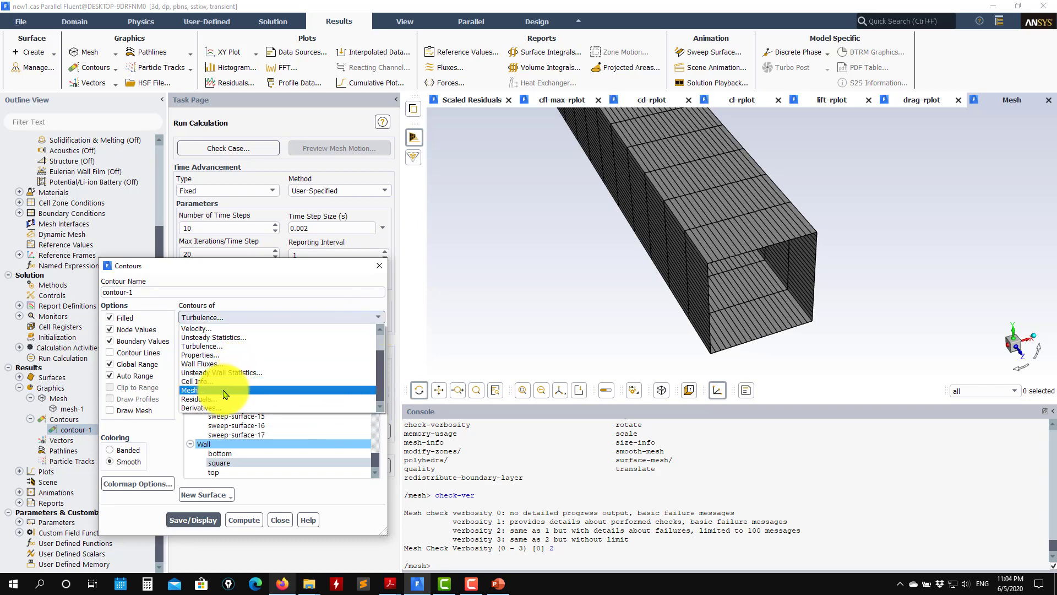
left_click(240, 379)
left_click(376, 334)
scroll(256, 376, "down", 3)
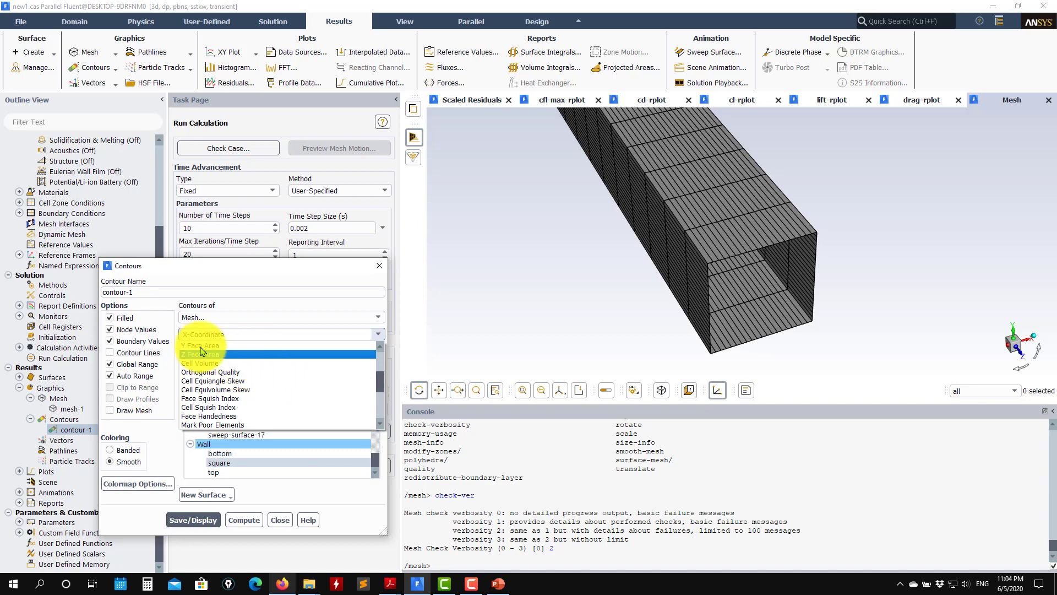
scroll(211, 355, "down", 1)
scroll(218, 355, "down", 1)
scroll(240, 356, "down", 1)
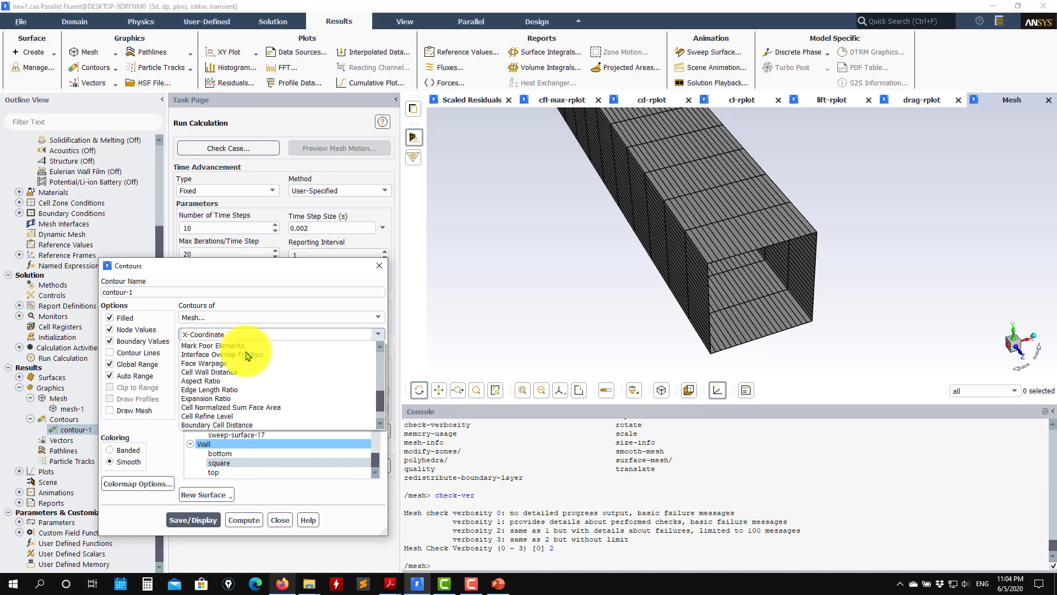
left_click(202, 380)
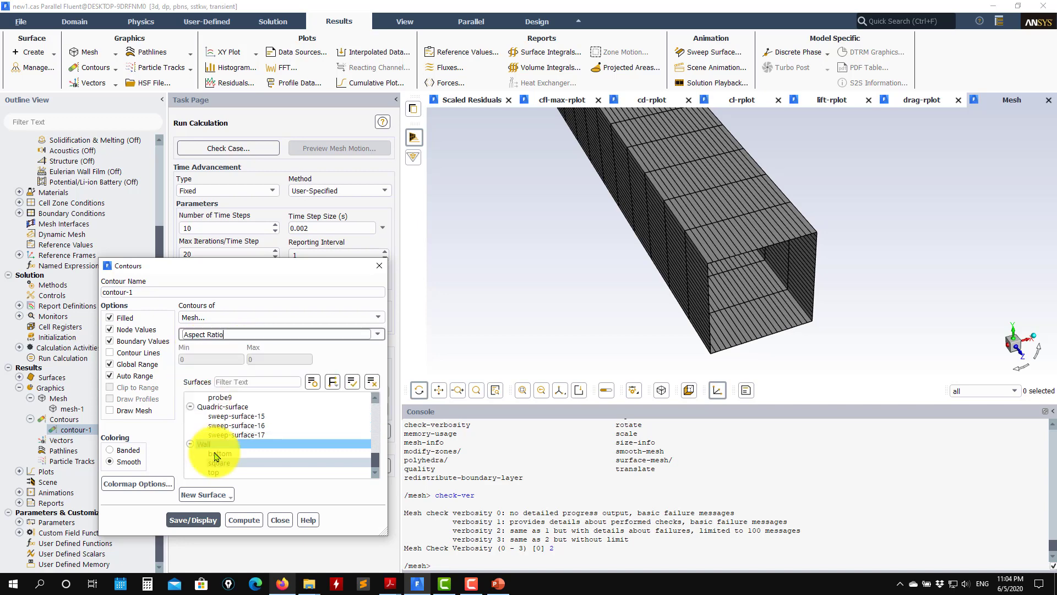
left_click(203, 520)
Orbit the beam and probe its Aspect Ratio values at three points
mouse_move(685, 236)
left_mouse_down()
mouse_move(625, 259)
mouse_move(628, 277)
left_mouse_up()
mouse_move(633, 323)
left_mouse_down()
mouse_move(684, 401)
mouse_move(637, 271)
left_mouse_up()
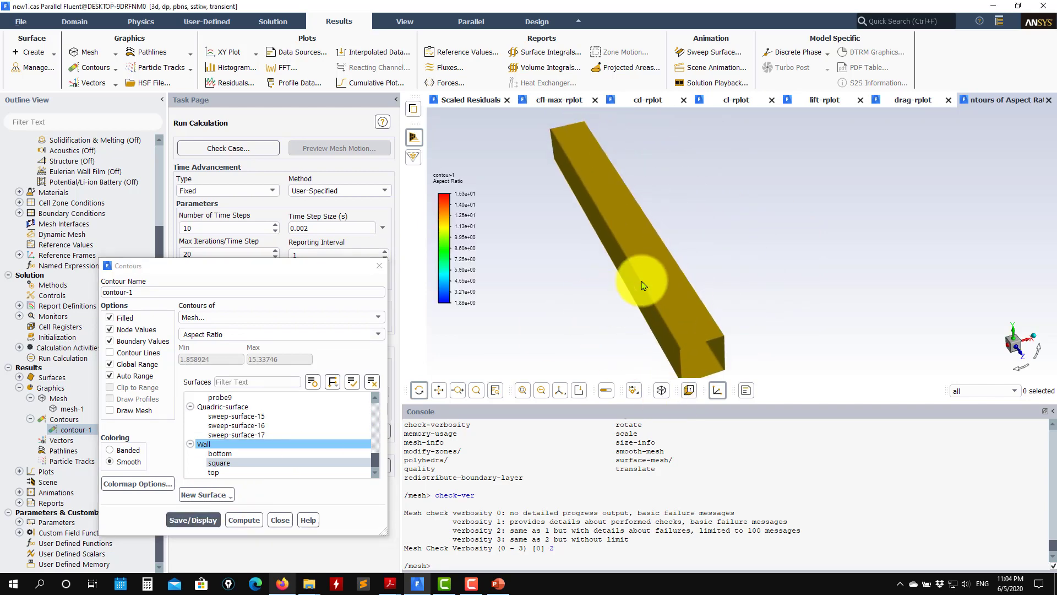
right_click(636, 268)
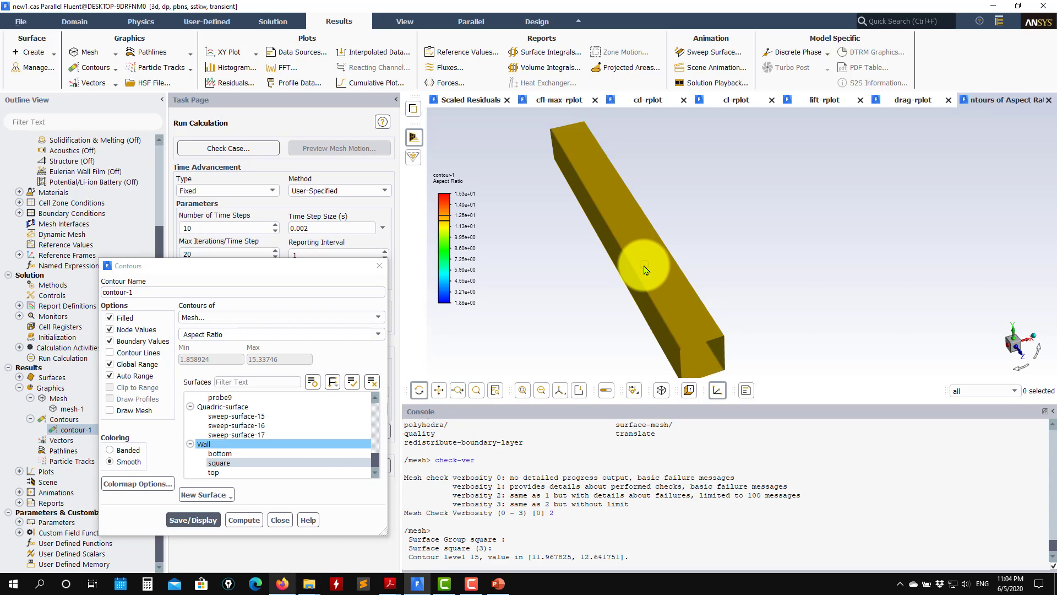
right_click(623, 220)
right_click(595, 189)
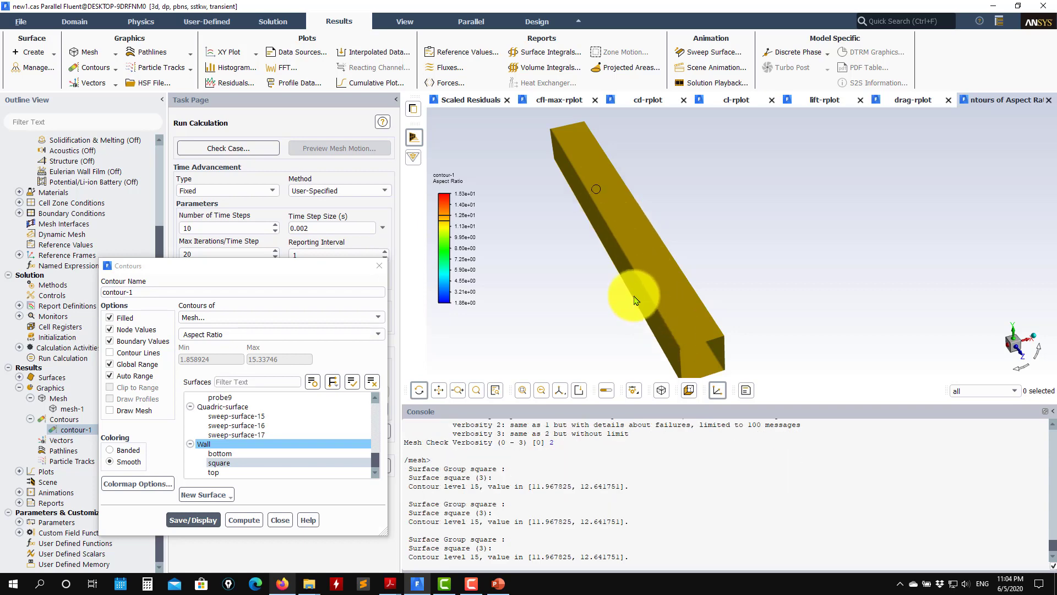
mouse_move(668, 325)
left_mouse_down()
mouse_move(637, 284)
mouse_move(655, 330)
left_mouse_up()
Overlay the square wall mesh on the contour and view it side-on and from above
left_click(110, 411)
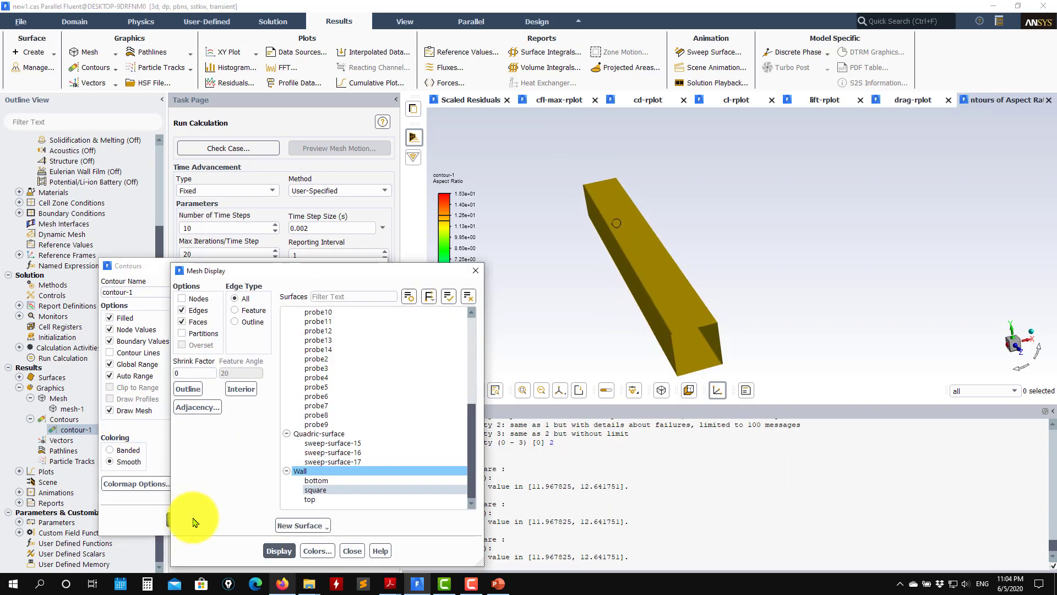
left_click(281, 547)
left_click(349, 548)
scroll(684, 276, "up", 3)
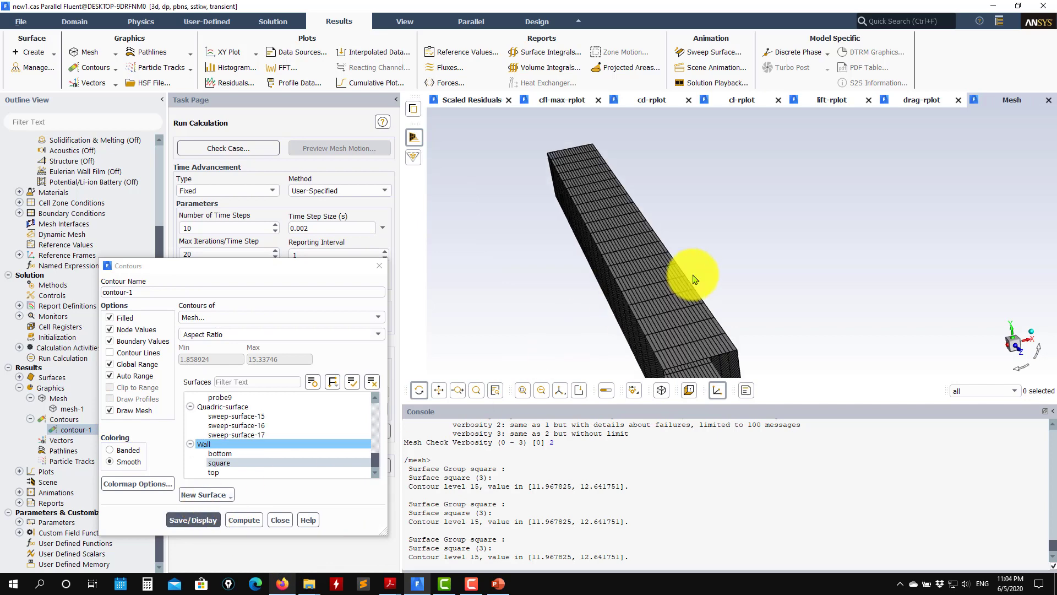
scroll(633, 307, "up", 4)
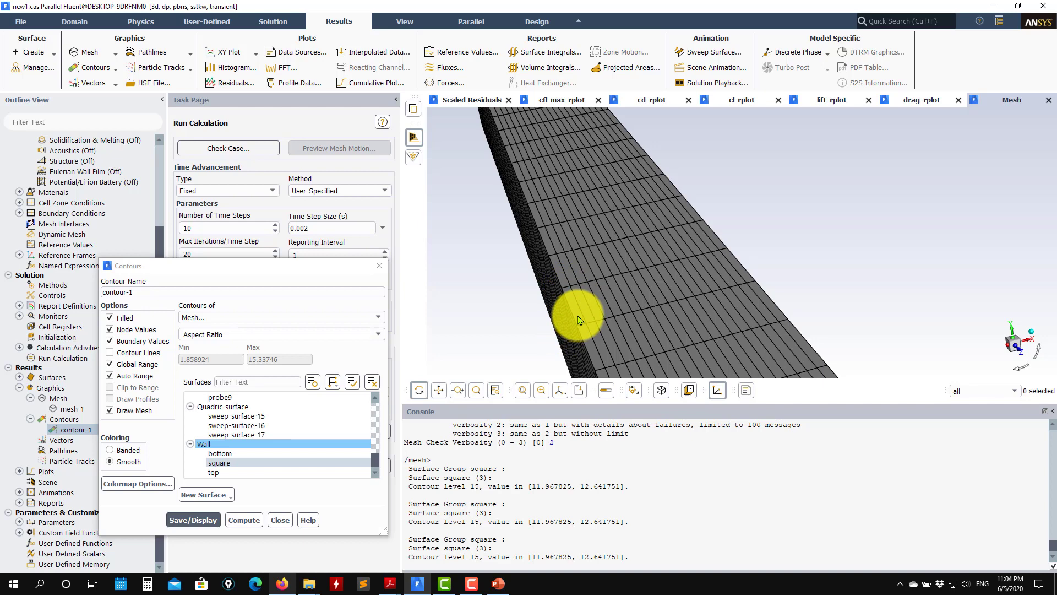
mouse_move(578, 321)
left_mouse_down()
mouse_move(578, 295)
mouse_move(512, 300)
mouse_move(767, 245)
mouse_move(825, 263)
left_mouse_up()
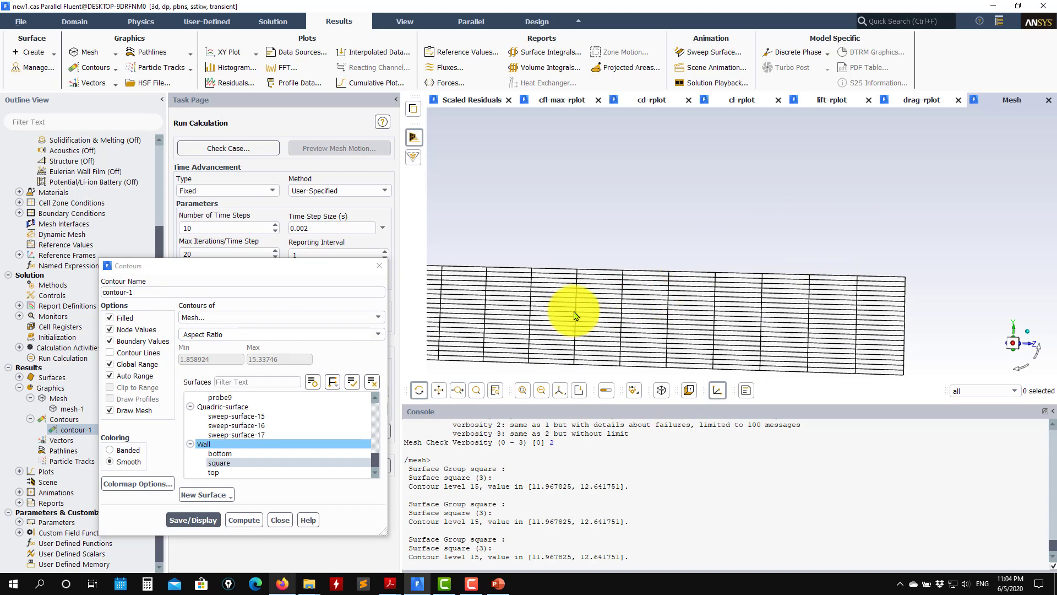
mouse_move(576, 316)
left_mouse_down()
mouse_move(559, 302)
mouse_move(488, 344)
mouse_move(582, 312)
mouse_move(580, 298)
mouse_move(534, 292)
mouse_move(736, 260)
mouse_move(628, 304)
left_mouse_up()
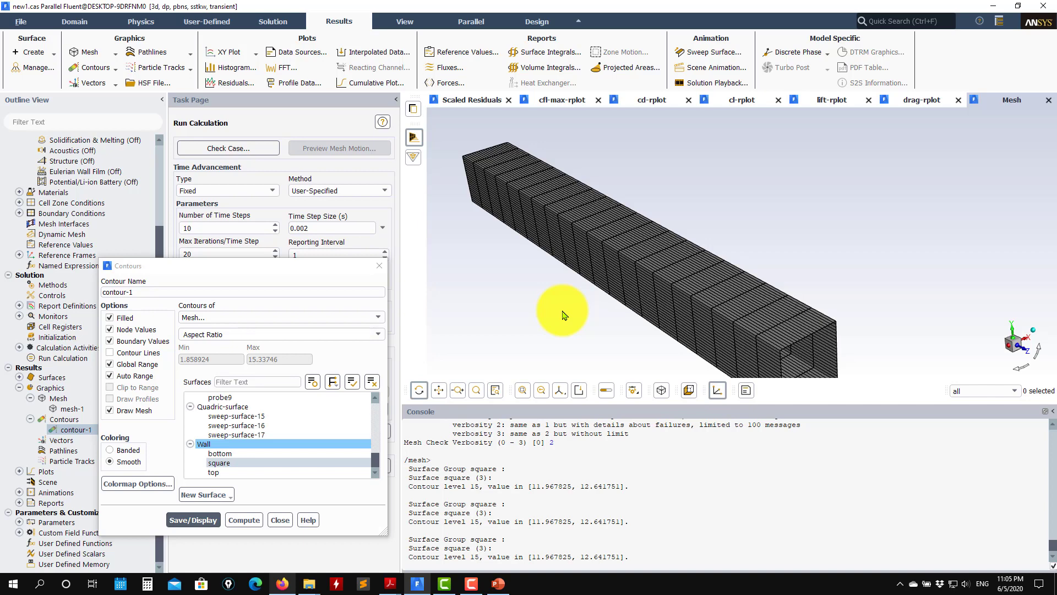
Close the contour settings and open the Custom Field Function Calculator
left_click(280, 519)
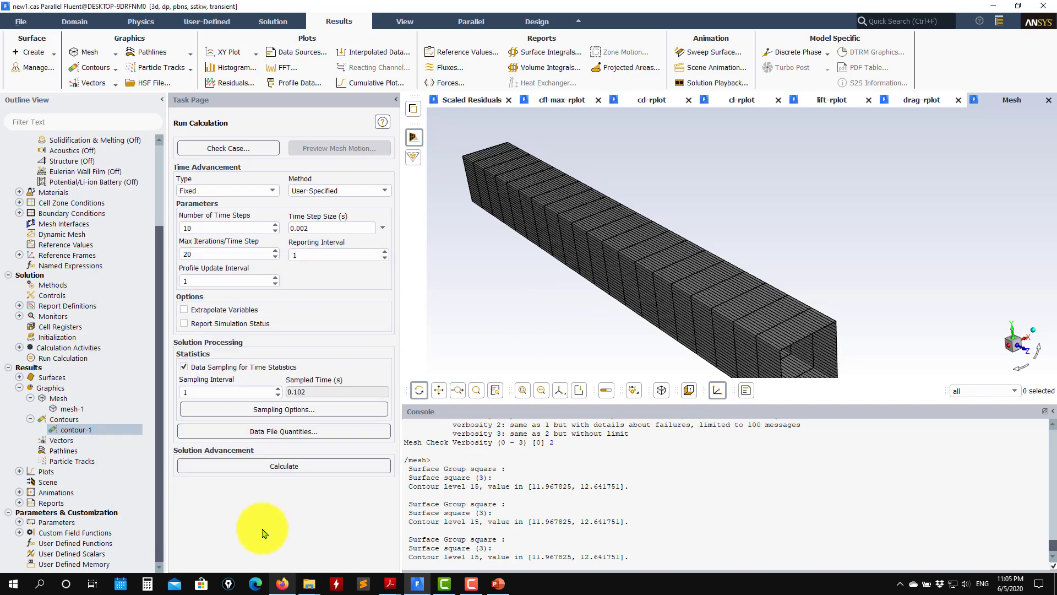
left_click(74, 533)
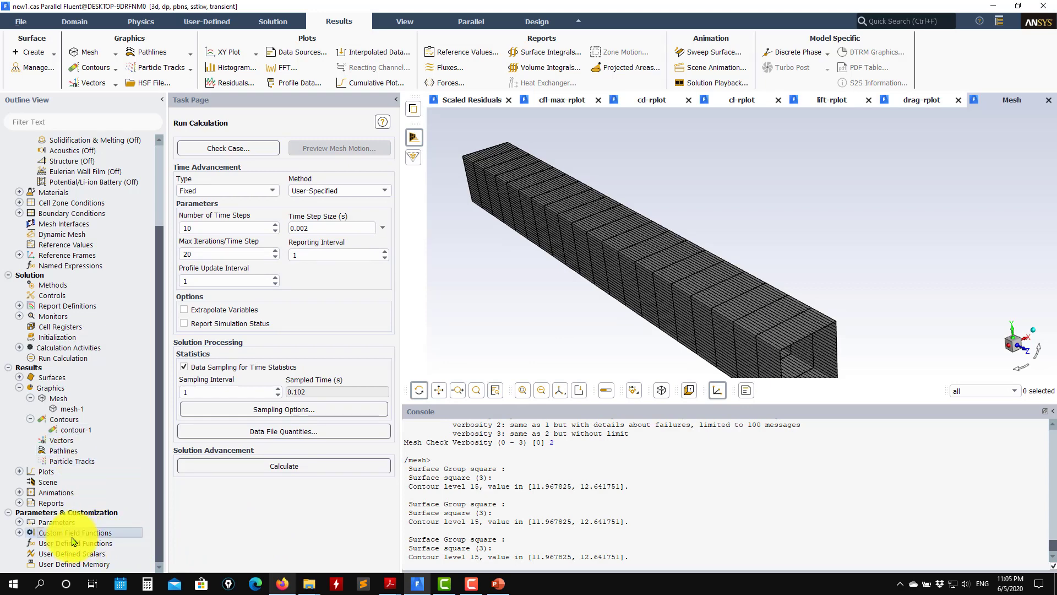
right_click(71, 537)
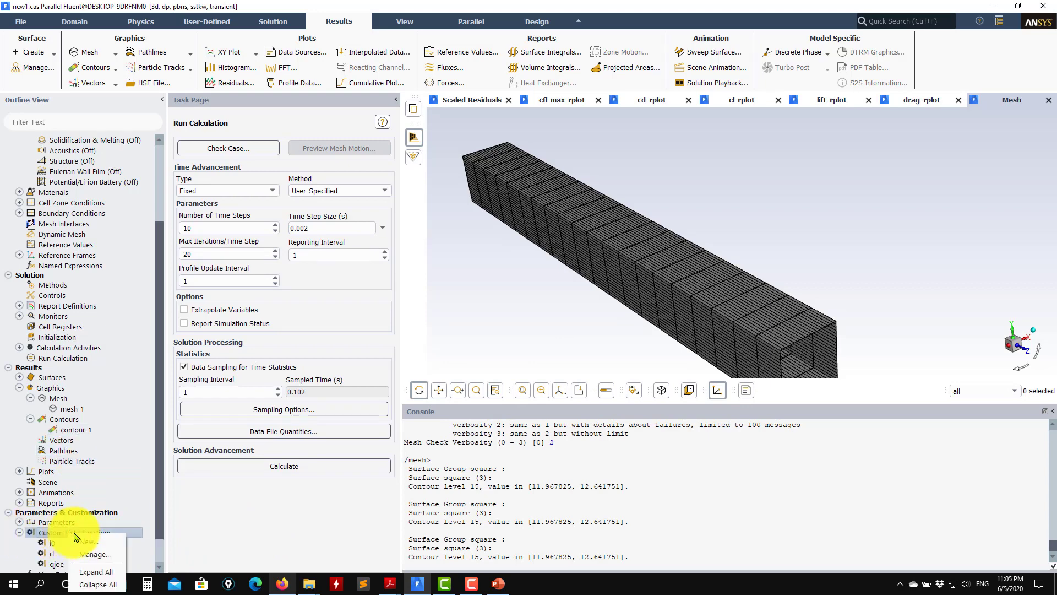
left_click(113, 551)
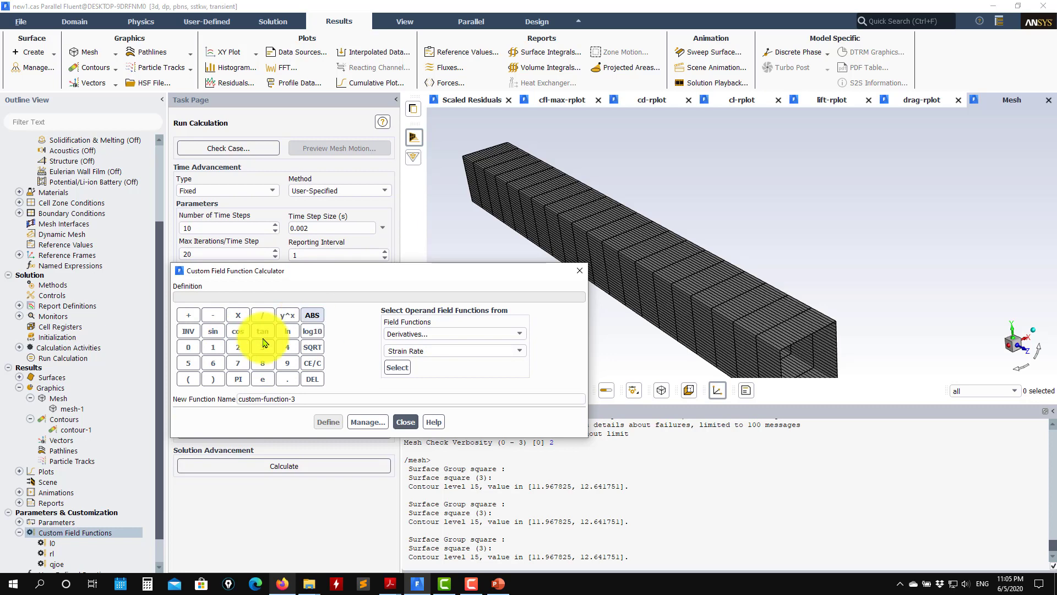
Start the definition with a bracketed Mesh > Face Area Magnitude operand
left_click(198, 380)
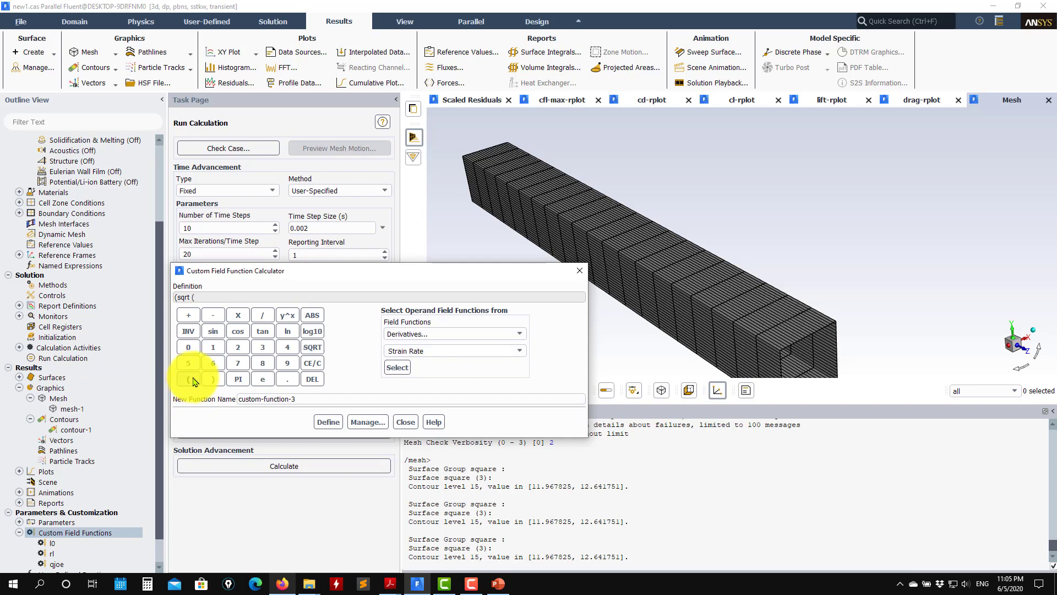
left_click(504, 333)
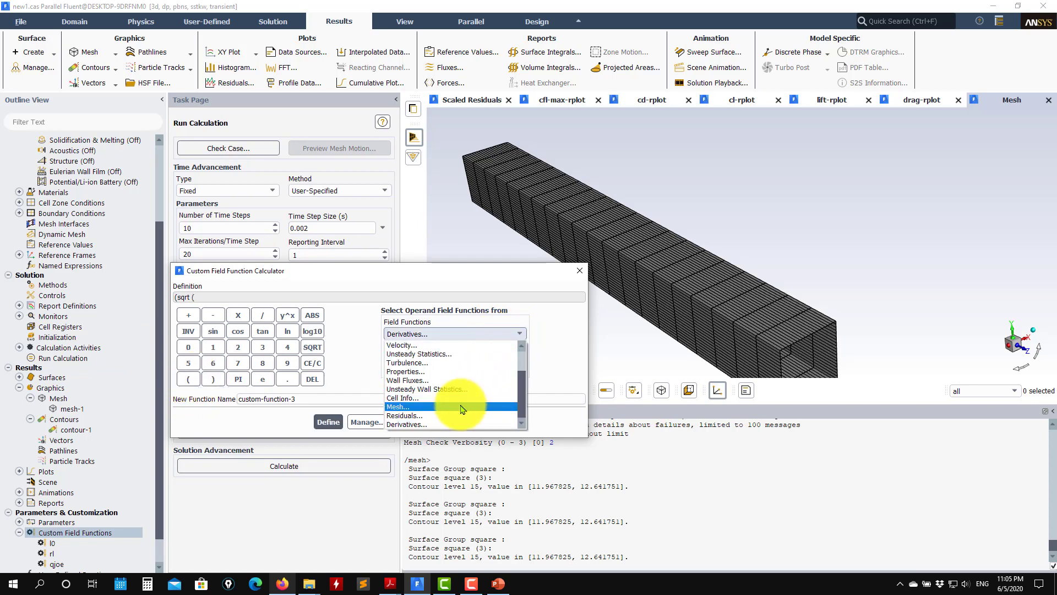
left_click(460, 408)
left_click(504, 350)
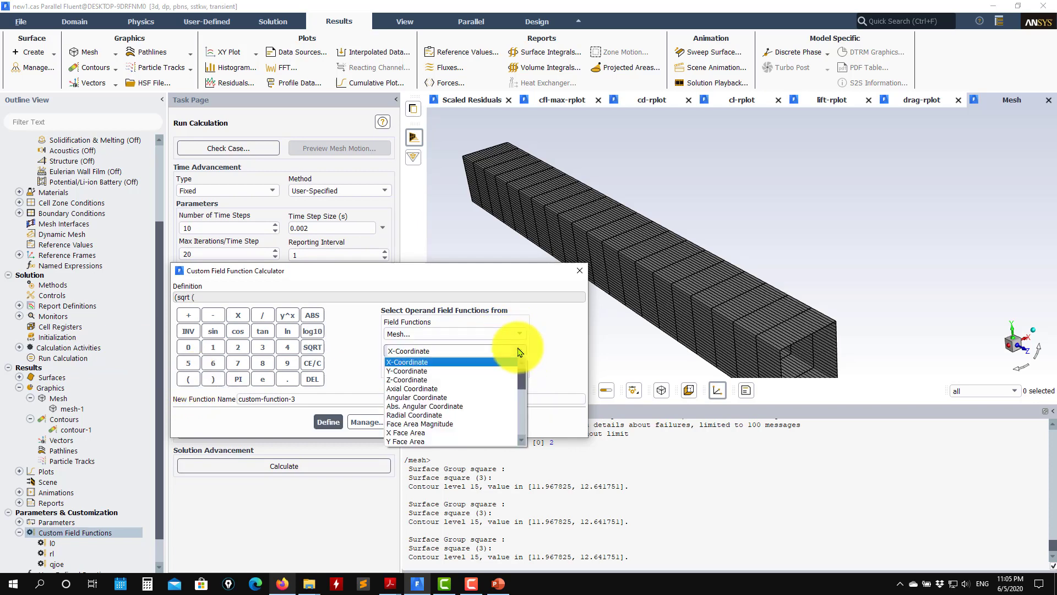
left_click(446, 424)
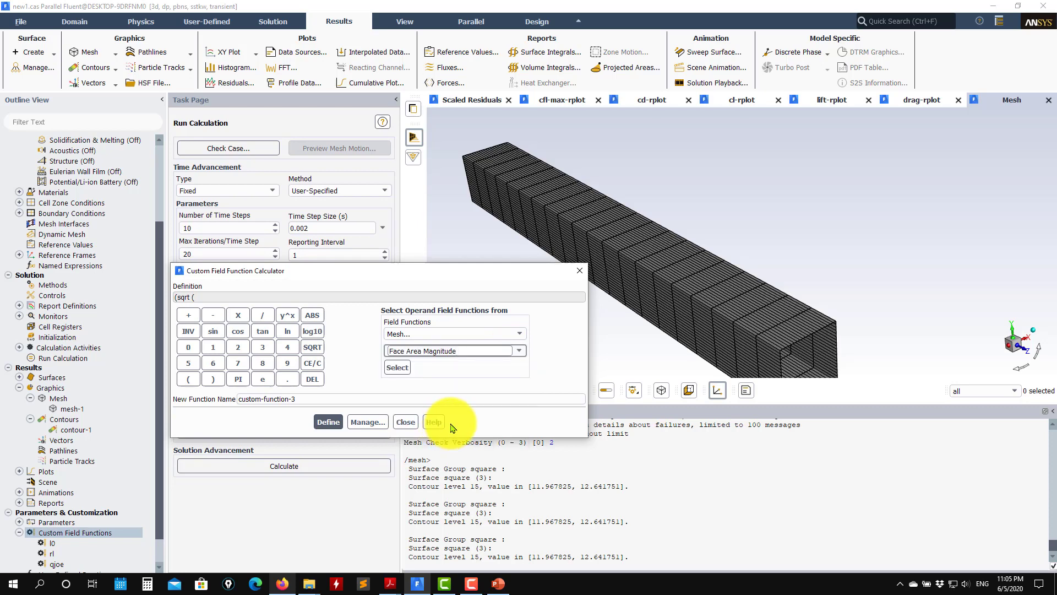
left_click(397, 369)
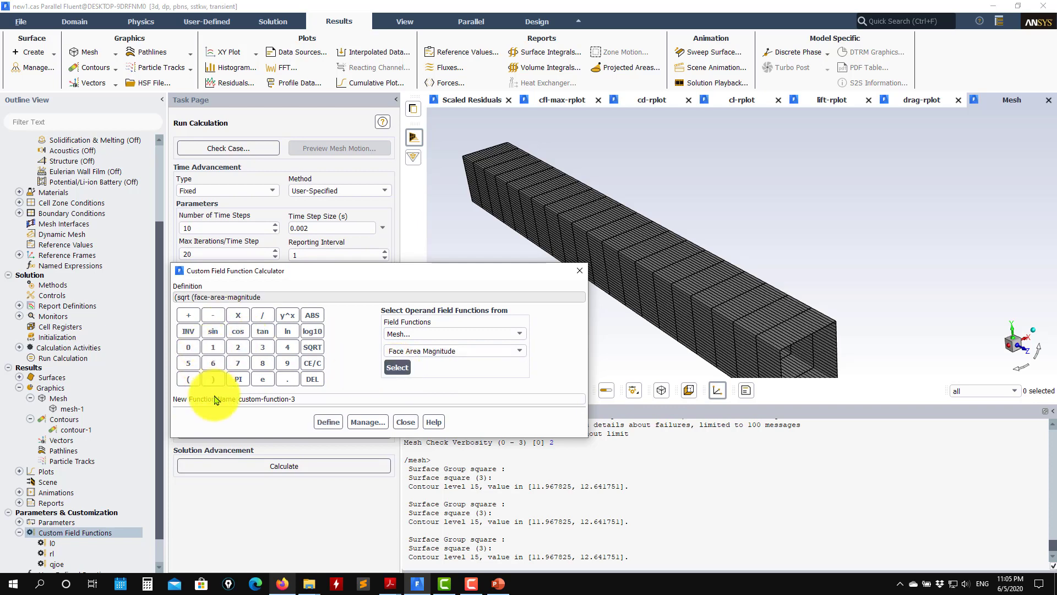
Multiply the expression by Turbulence > Wall Yplus
left_click(237, 319)
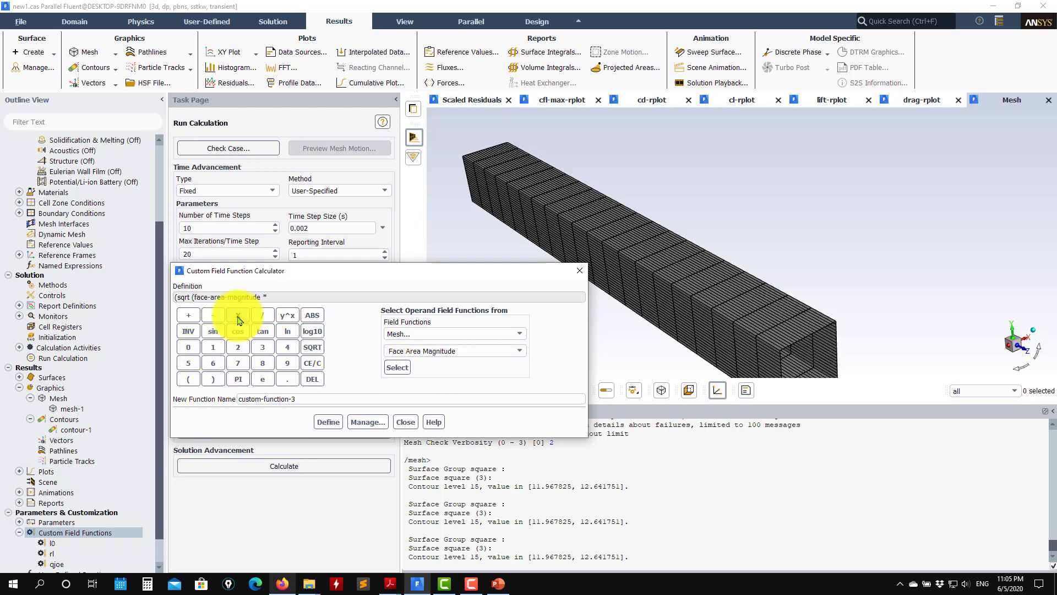
left_click(312, 378)
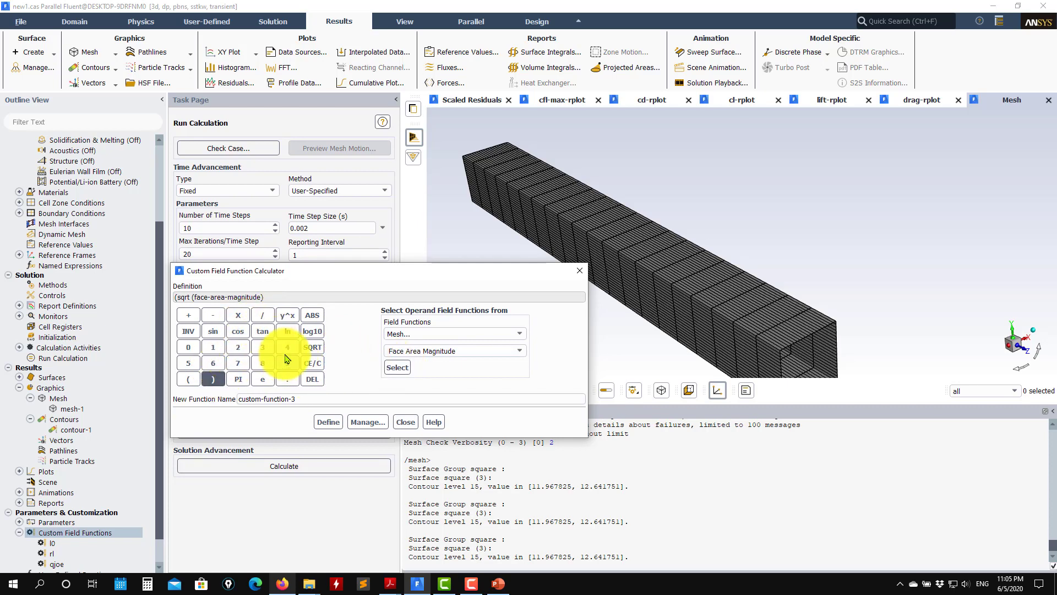
left_click(238, 314)
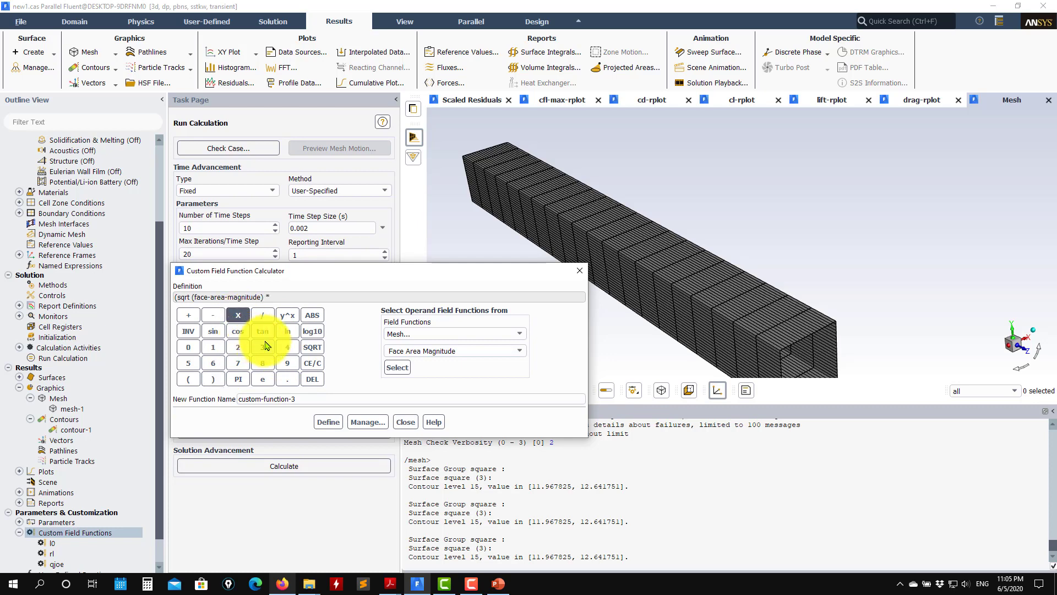
left_click(512, 334)
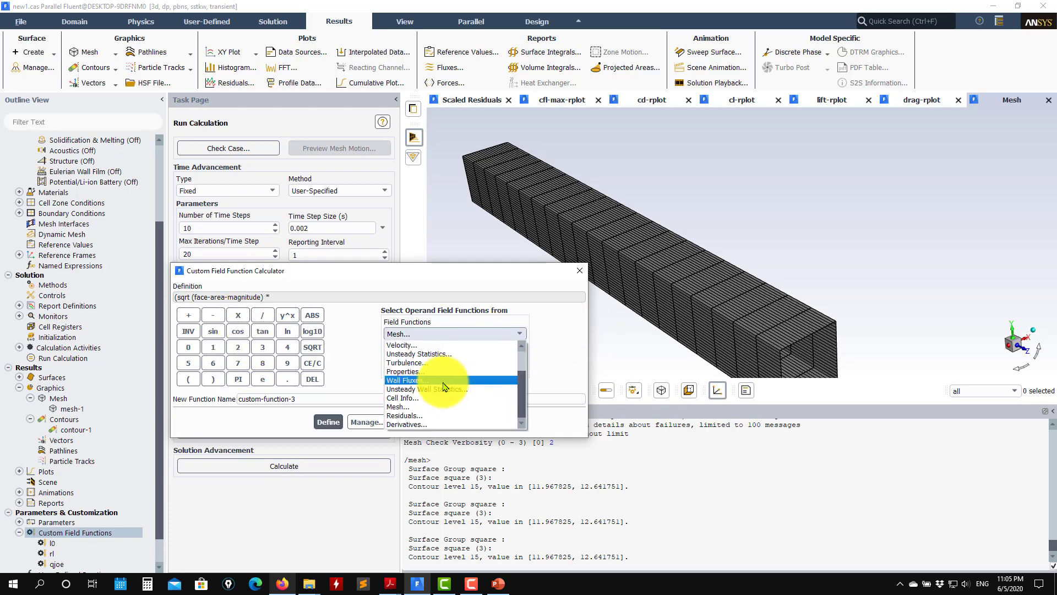
left_click(449, 362)
left_click(519, 350)
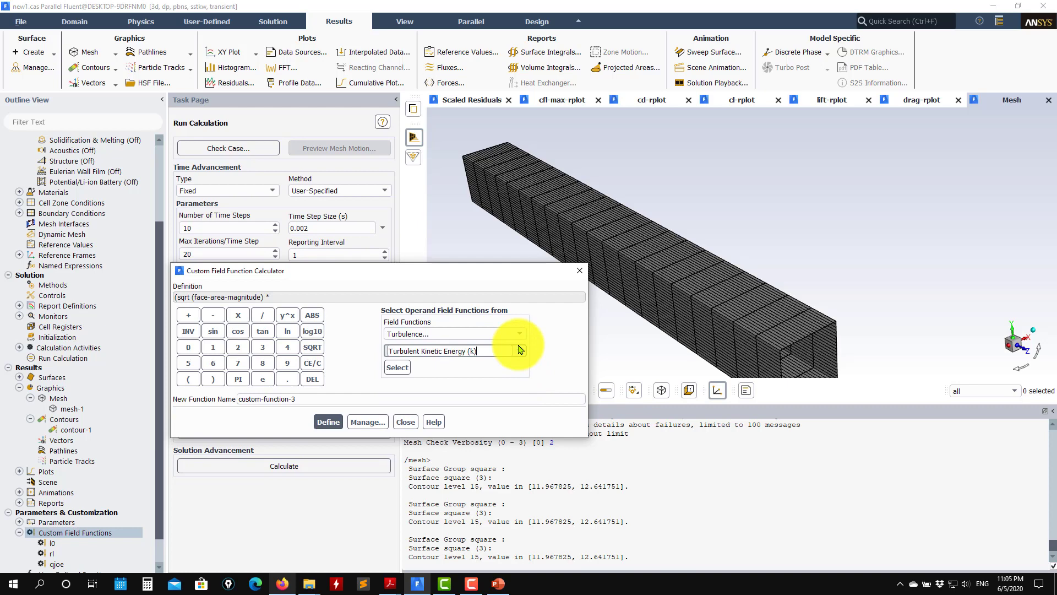
left_click(519, 350)
left_click(415, 452)
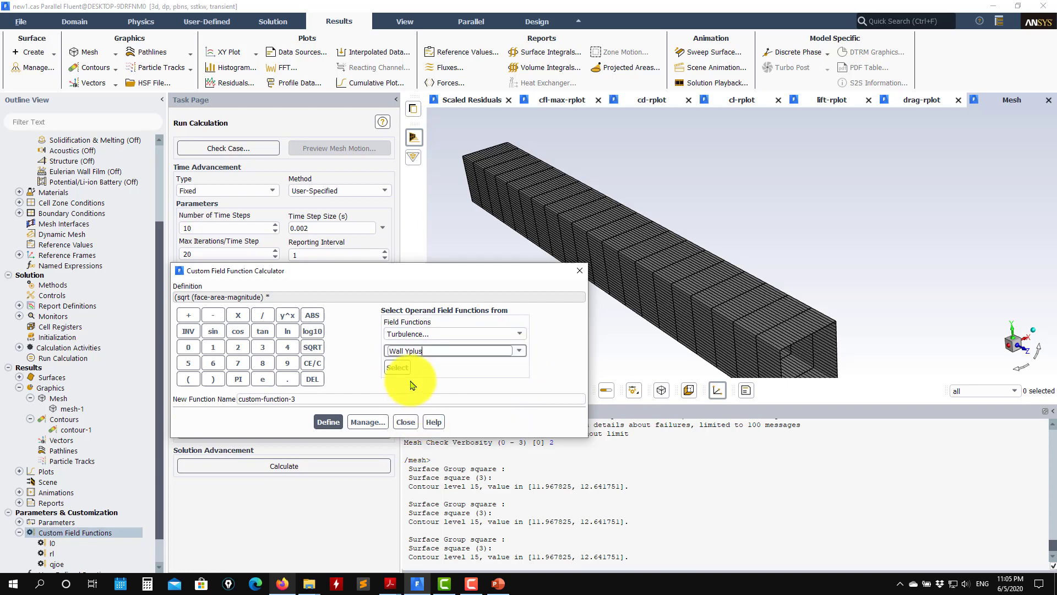
left_click(398, 367)
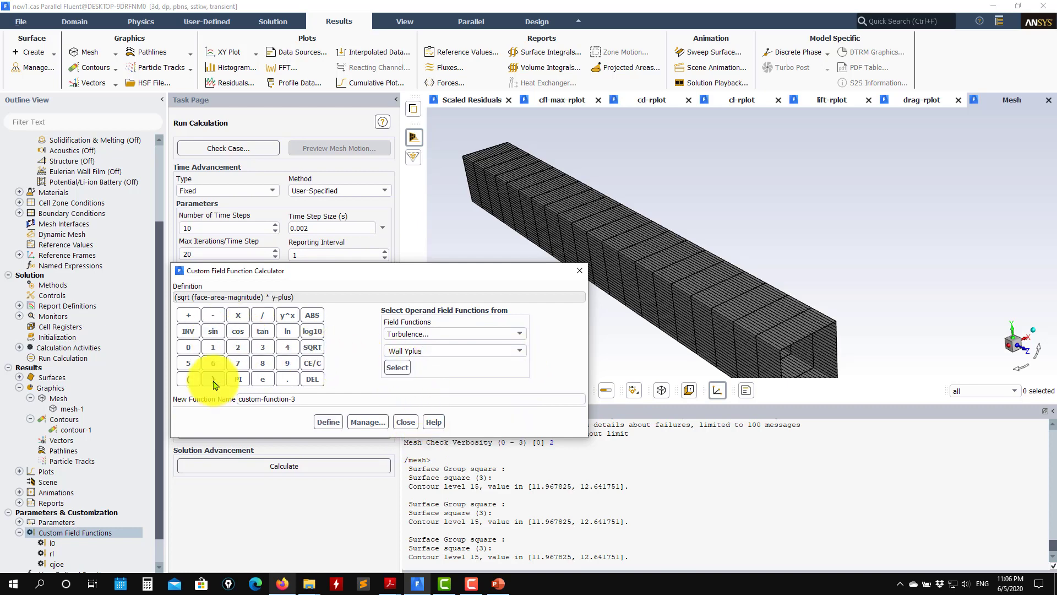
Add a division and choose Mesh > Cell Wall Distance as the divisor
left_click(262, 315)
left_click(519, 335)
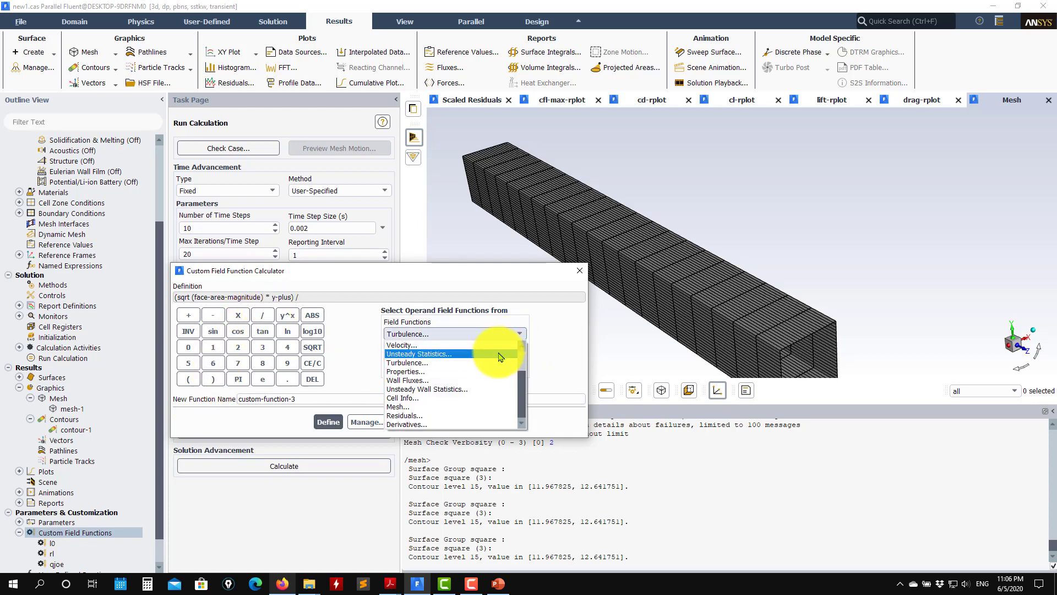
left_click(416, 406)
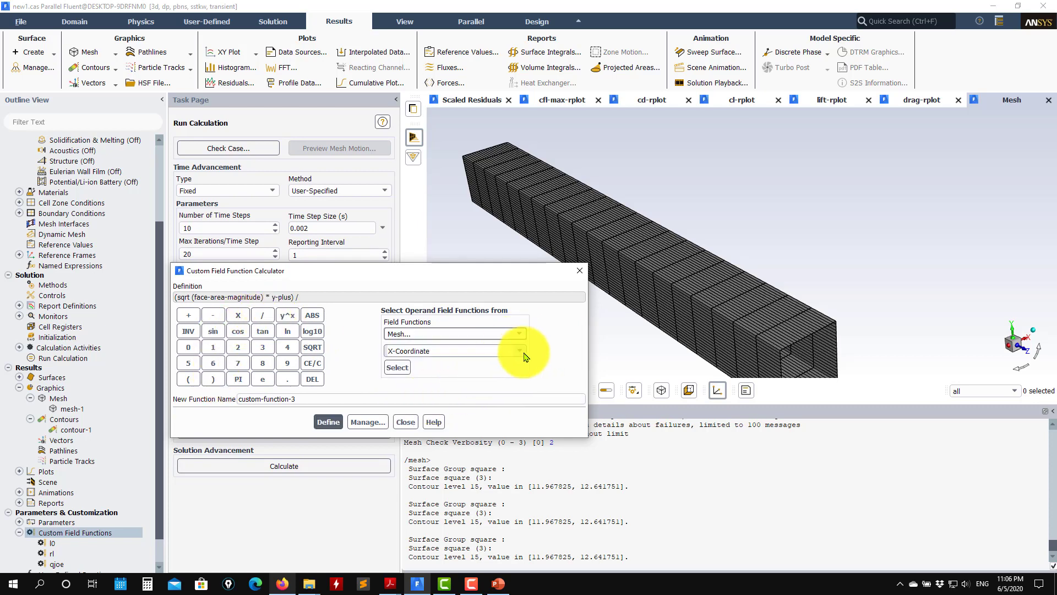
left_click(523, 357)
scroll(450, 409, "down", 3)
scroll(459, 419, "down", 2)
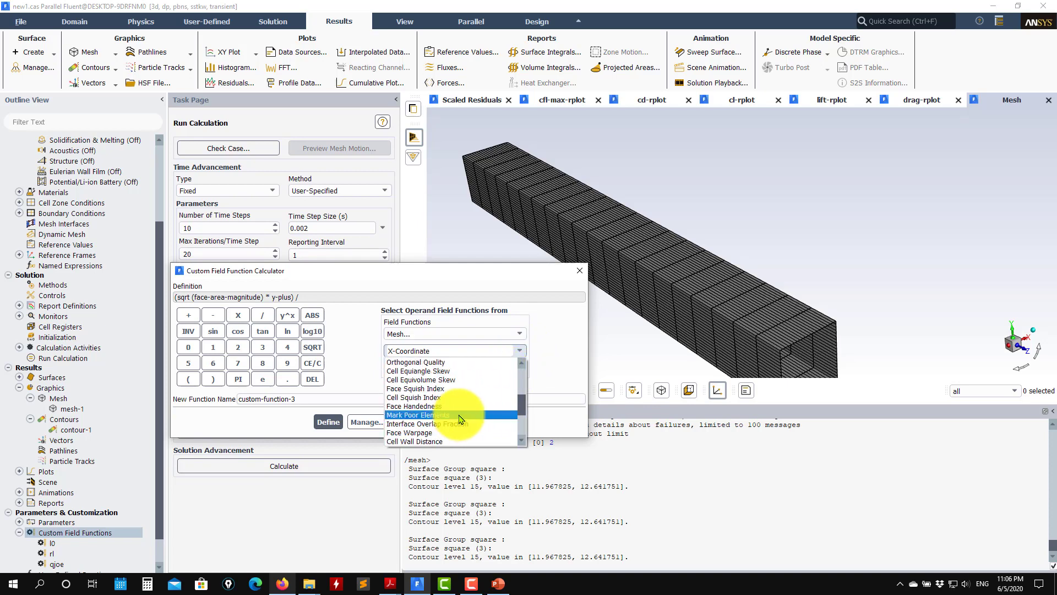
scroll(460, 420, "down", 2)
scroll(437, 409, "down", 2)
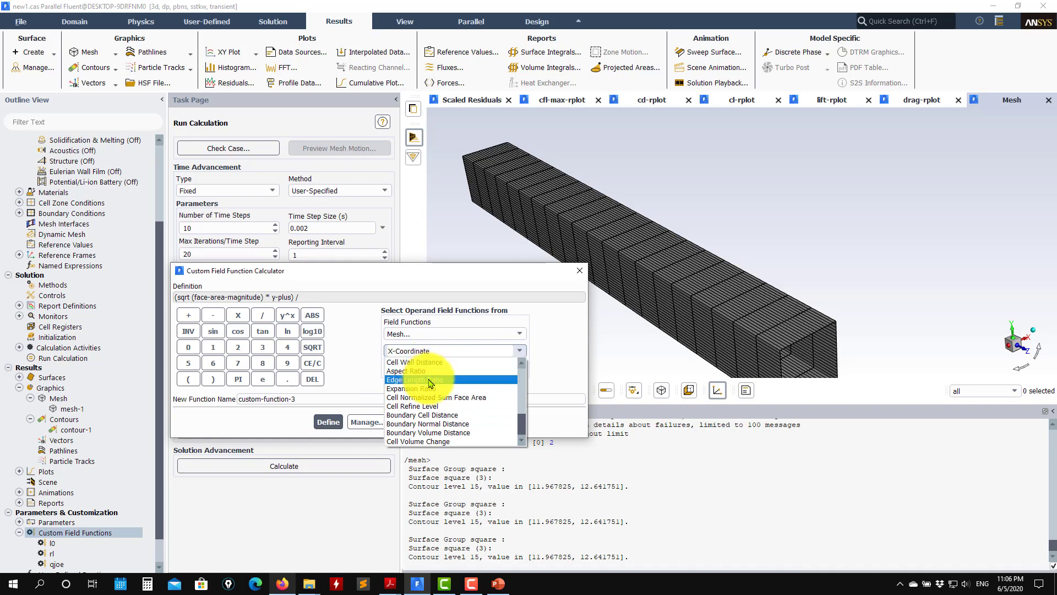
left_click(431, 361)
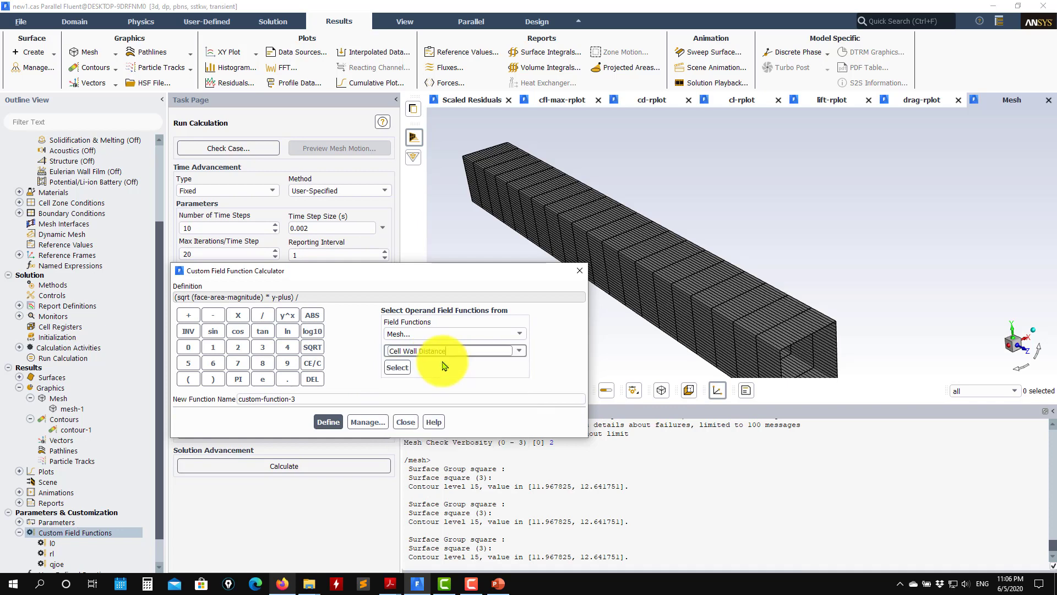
Append cell-wall-distance to the expression and select the function name for renaming to dx
left_click(397, 367)
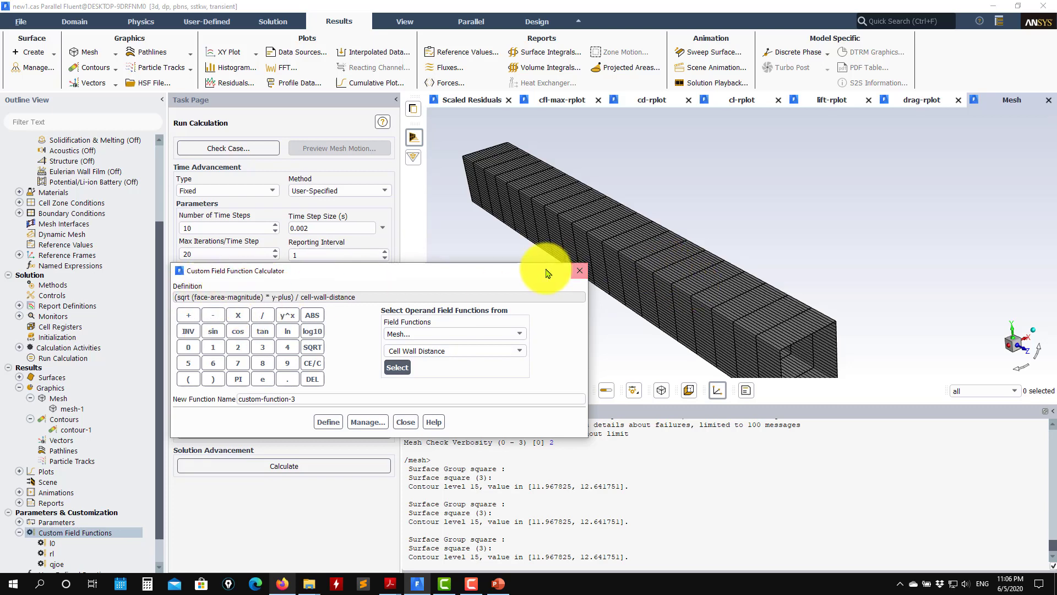
scroll(650, 280, "up", 3)
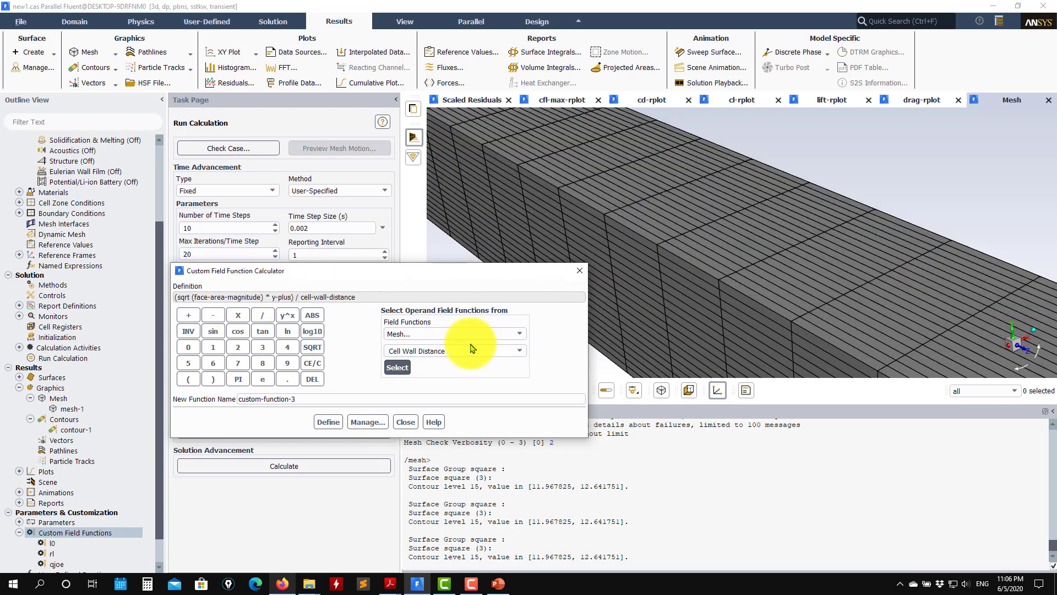
left_click(519, 353)
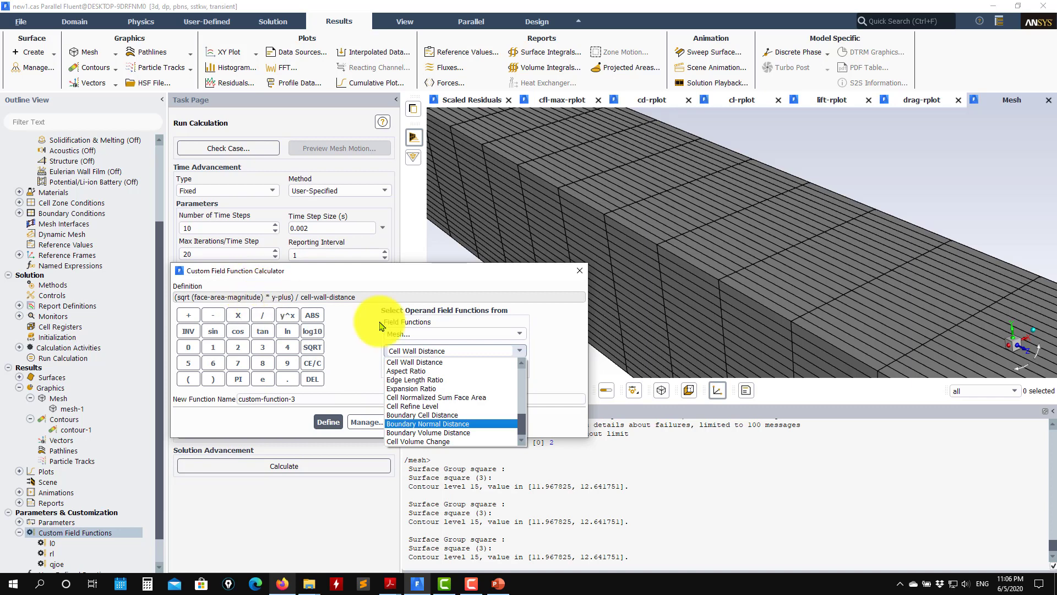
left_click(425, 278)
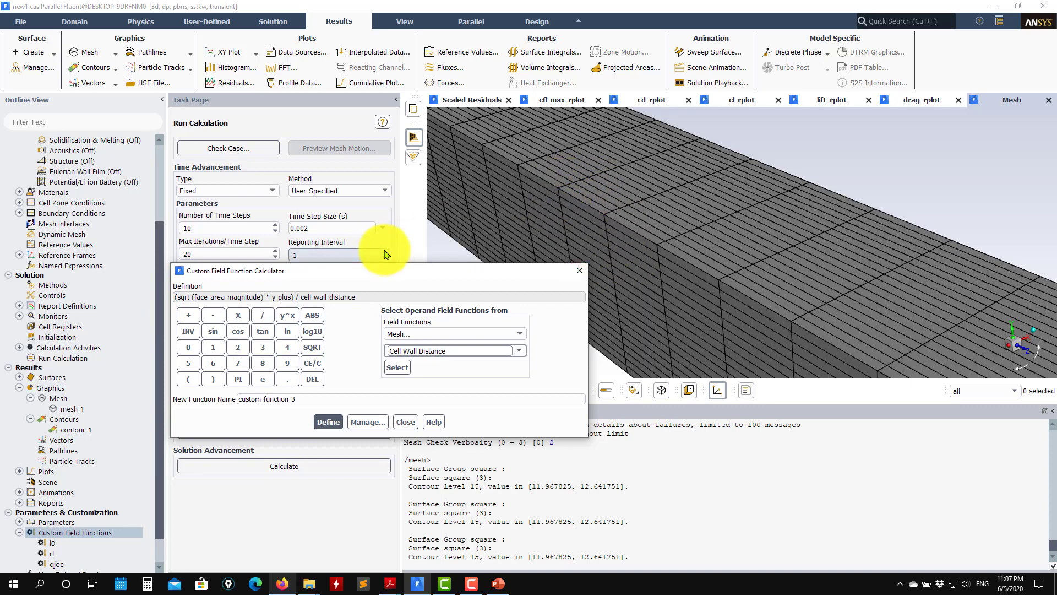
double_click(299, 397)
type("dx")
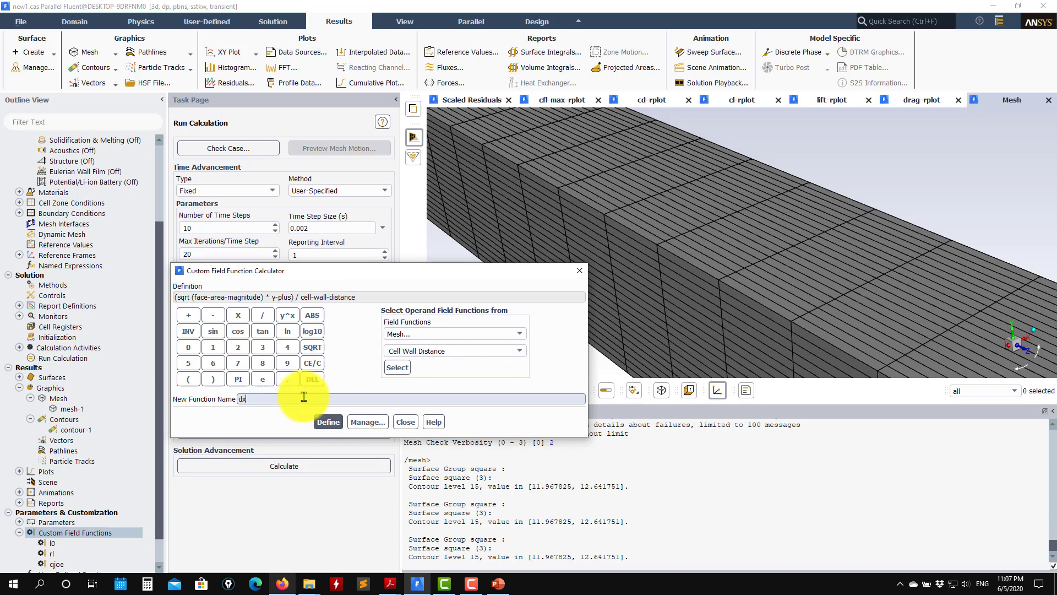
Set contour-1 to plot Custom Field Functions > dx
left_click(405, 421)
double_click(77, 430)
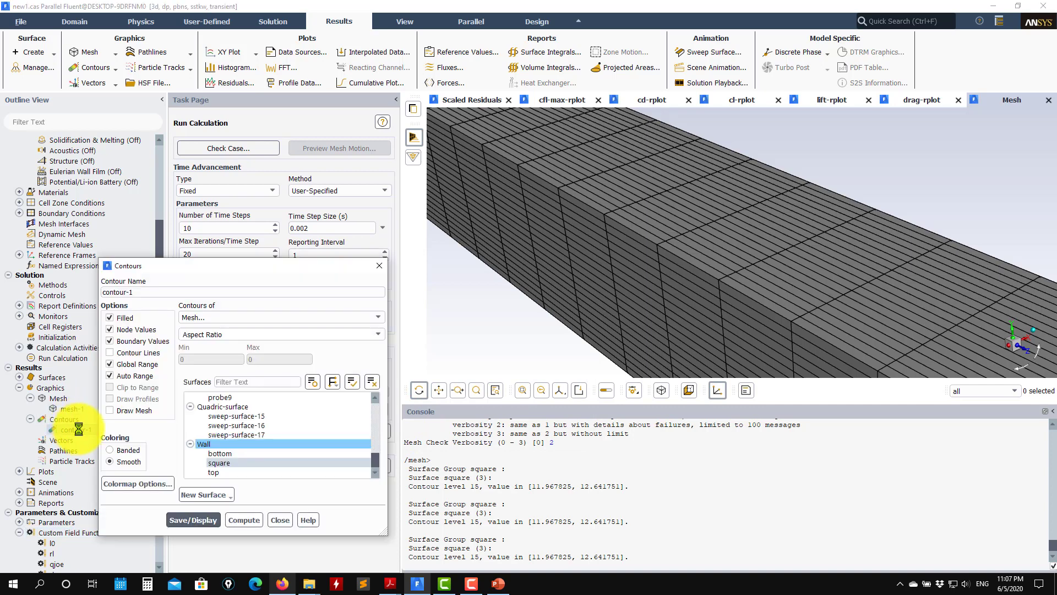
left_click(192, 519)
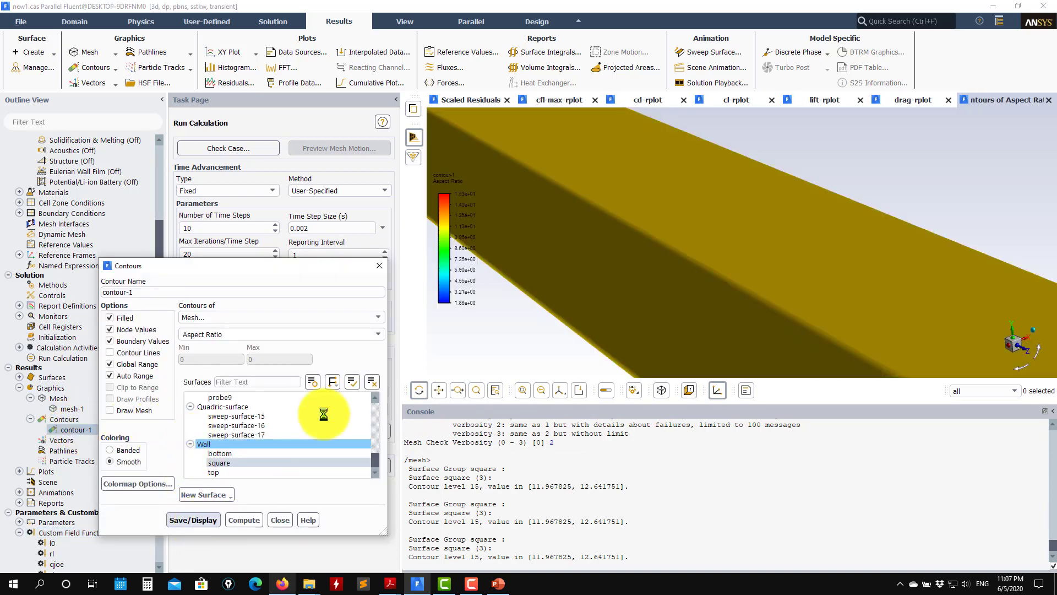
left_click(282, 317)
scroll(283, 344, "up", 3)
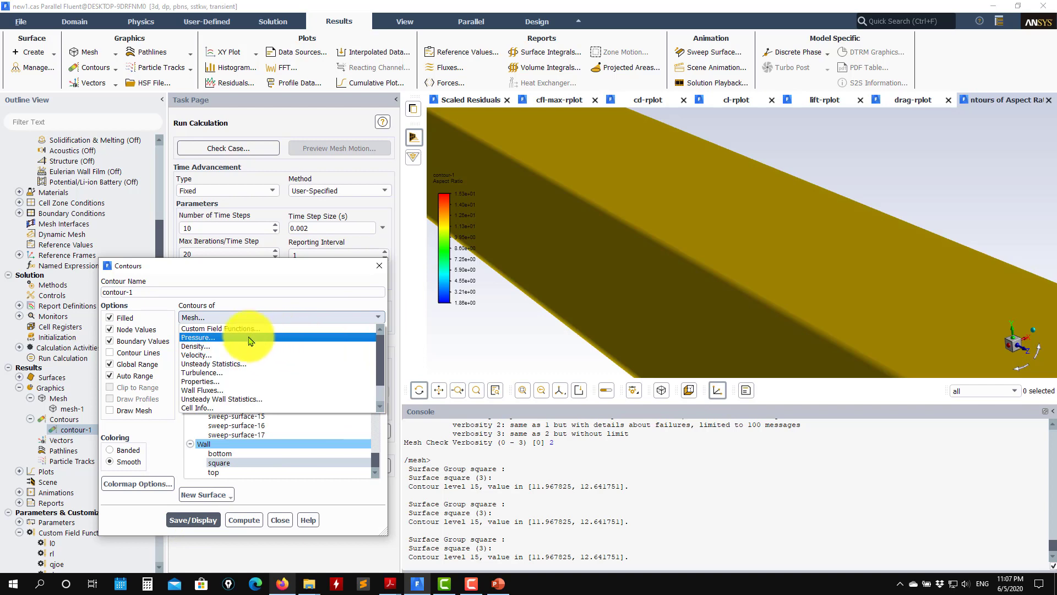
left_click(281, 329)
left_click(377, 334)
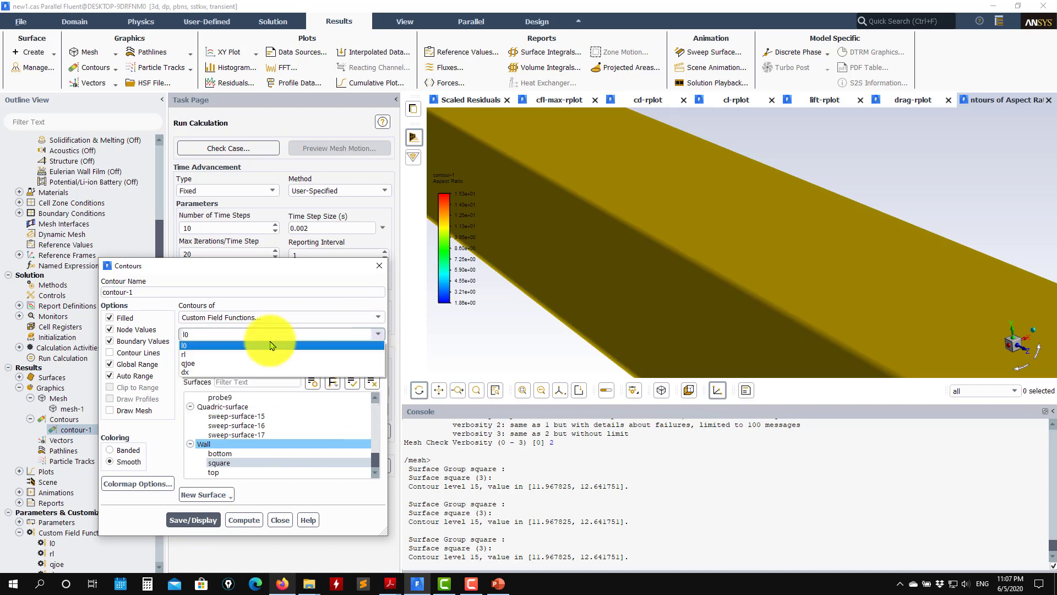
left_click(190, 354)
Display the dx contours on the walls and rotate toward an end-on view
left_click(192, 519)
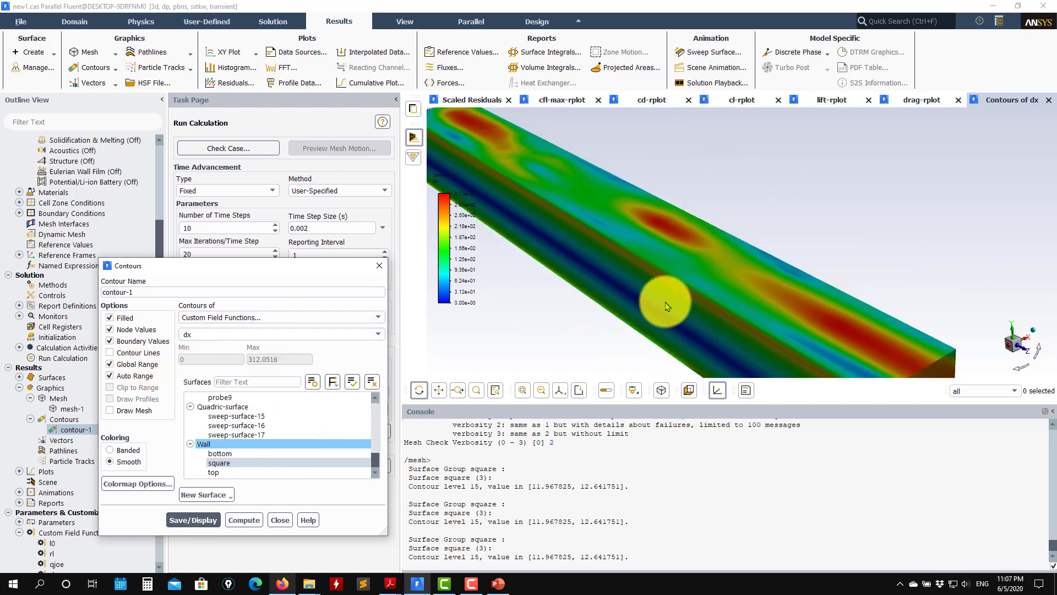
scroll(661, 307, "down", 3)
left_click_drag(661, 306, 607, 302)
scroll(607, 302, "up", 3)
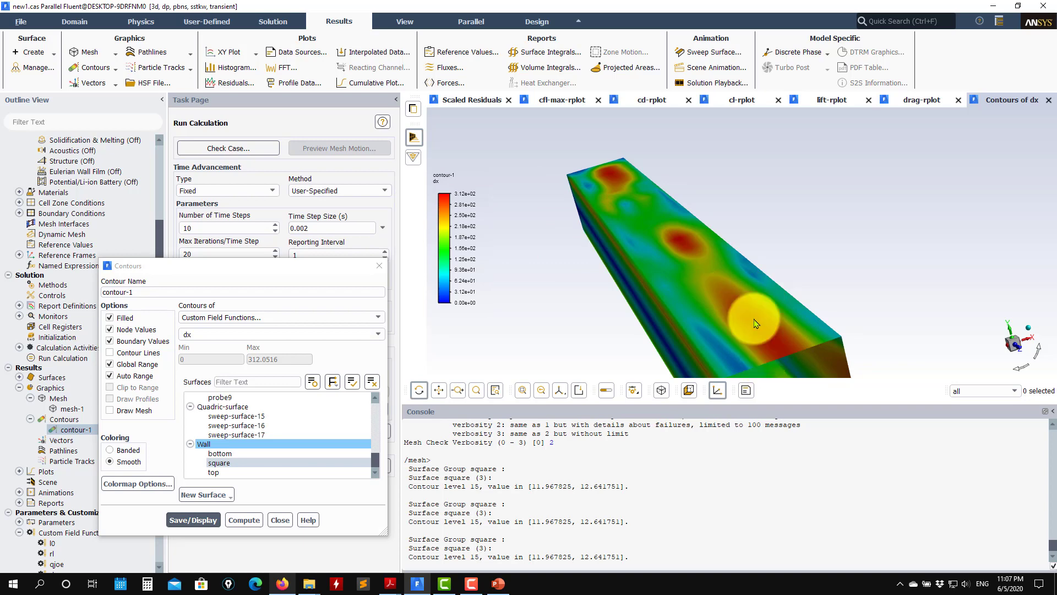
mouse_move(702, 286)
left_mouse_down()
mouse_move(640, 273)
mouse_move(736, 283)
mouse_move(727, 284)
left_mouse_up()
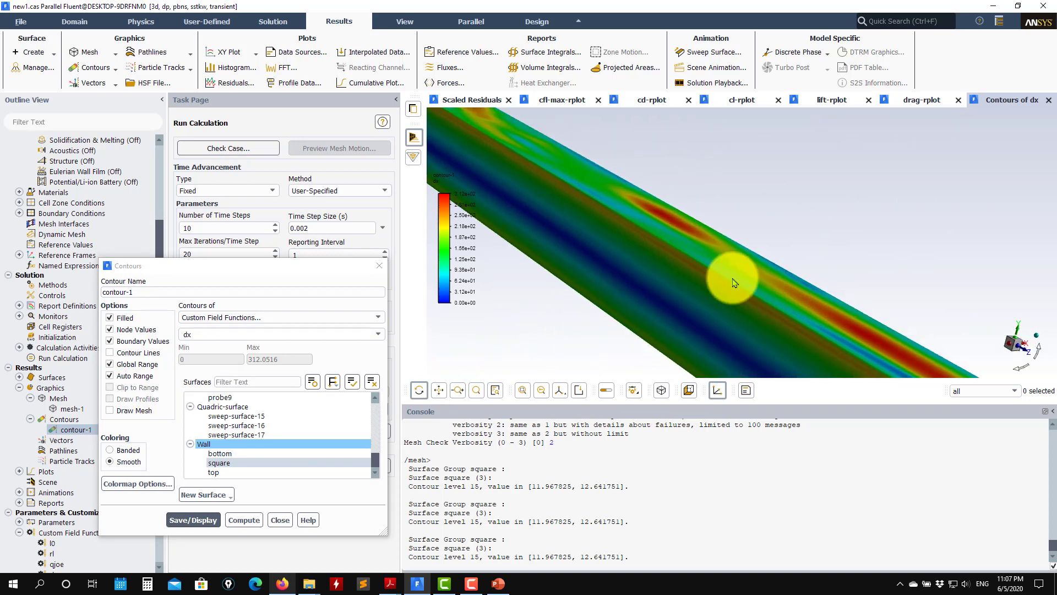
left_click(496, 582)
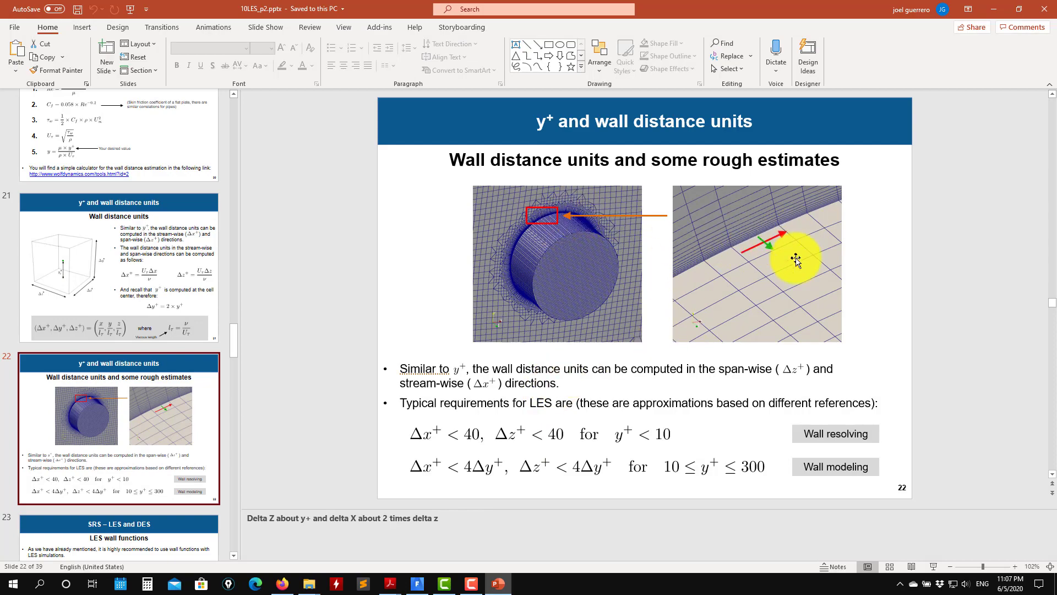
View the dx contours from several oblique angles, then close the Contours dialog
left_click(1003, 8)
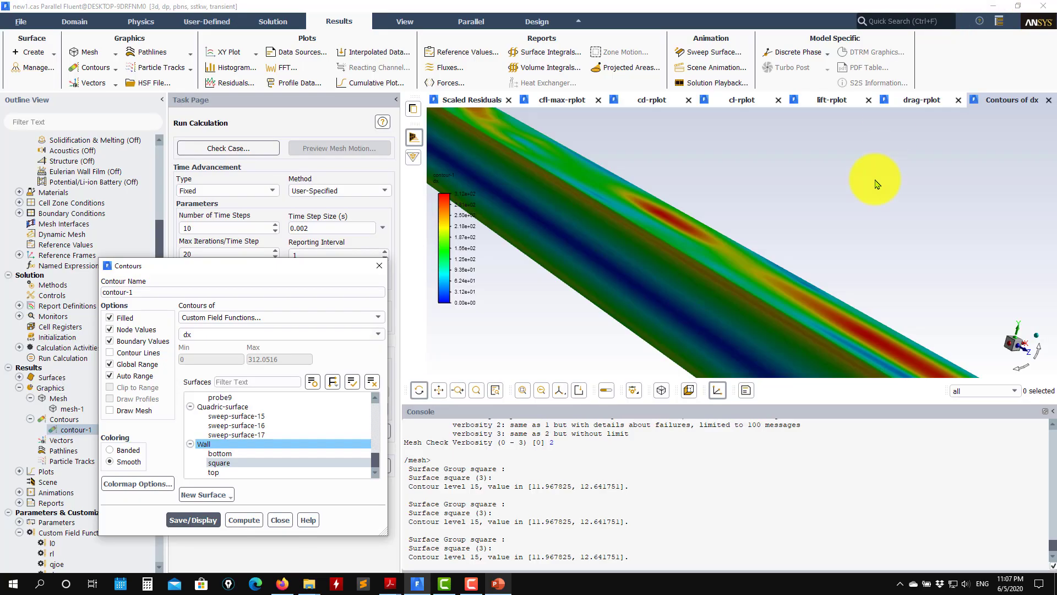
mouse_move(708, 260)
left_mouse_down()
mouse_move(650, 247)
mouse_move(721, 278)
left_mouse_up()
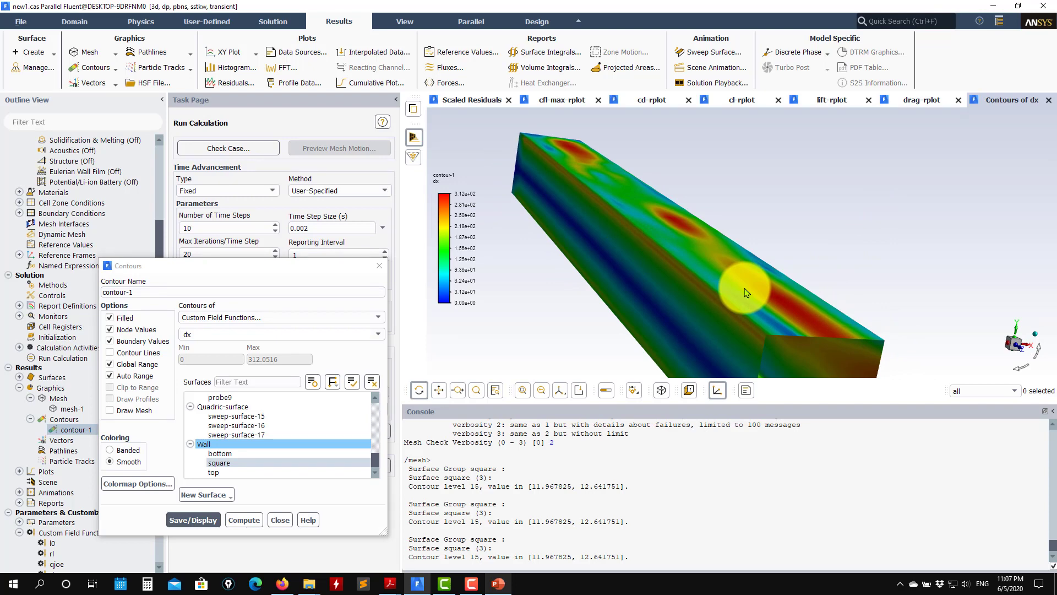
mouse_move(745, 292)
left_mouse_down()
mouse_move(660, 237)
mouse_move(779, 256)
mouse_move(870, 346)
left_mouse_up()
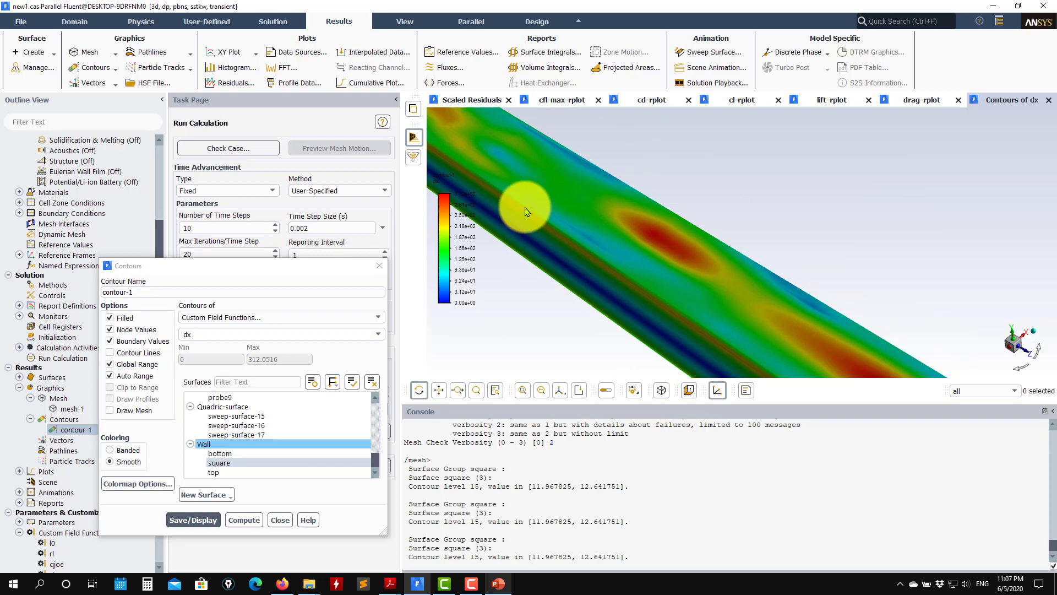
mouse_move(653, 279)
left_mouse_down()
mouse_move(708, 318)
mouse_move(685, 273)
left_mouse_up()
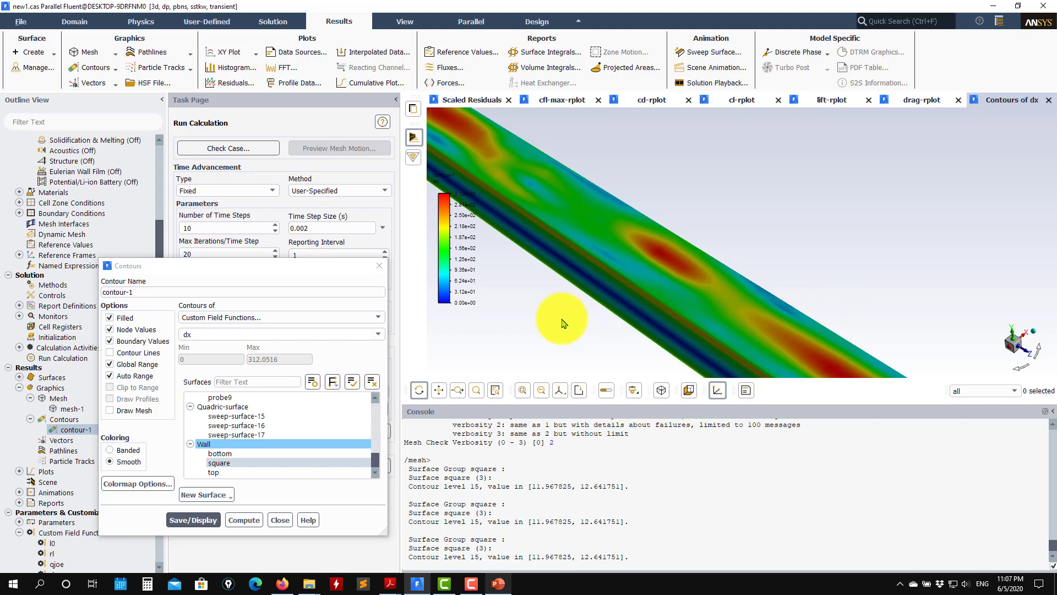
scroll(724, 308, "down", 4)
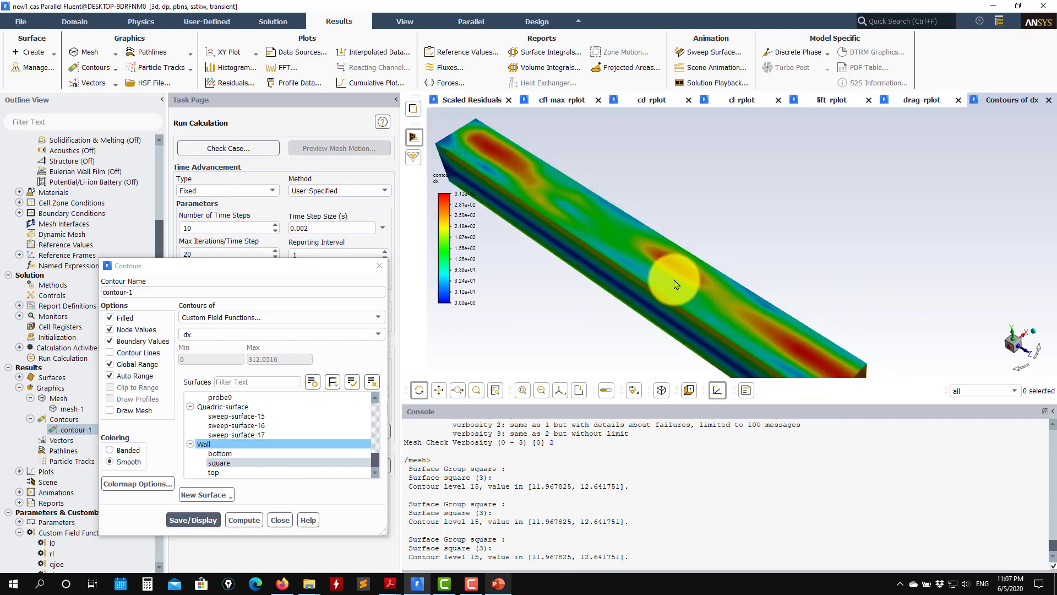
scroll(691, 267, "down", 3)
left_click_drag(691, 267, 730, 211)
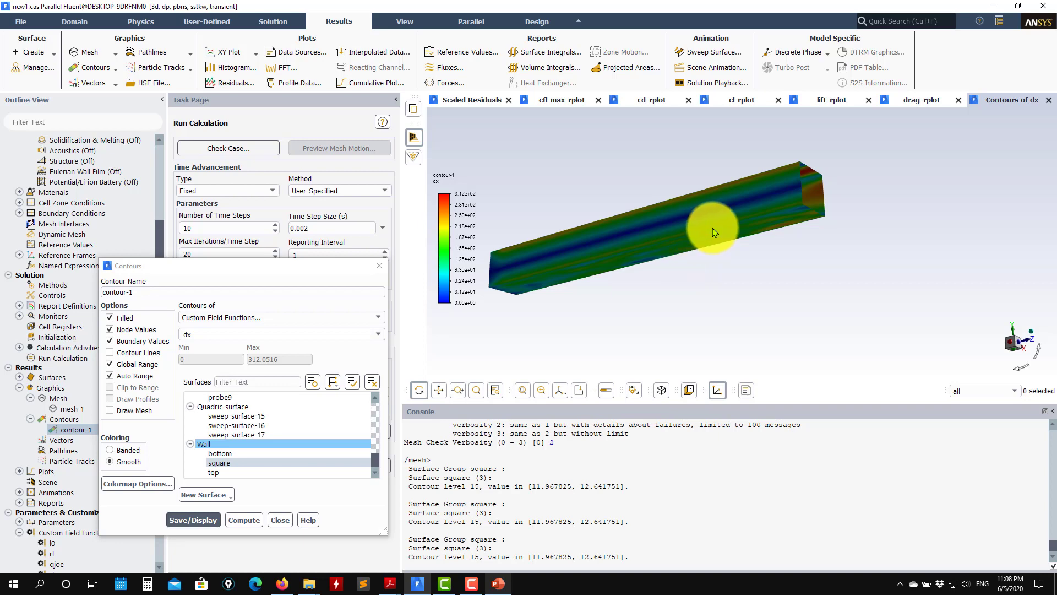
left_click_drag(760, 220, 653, 256)
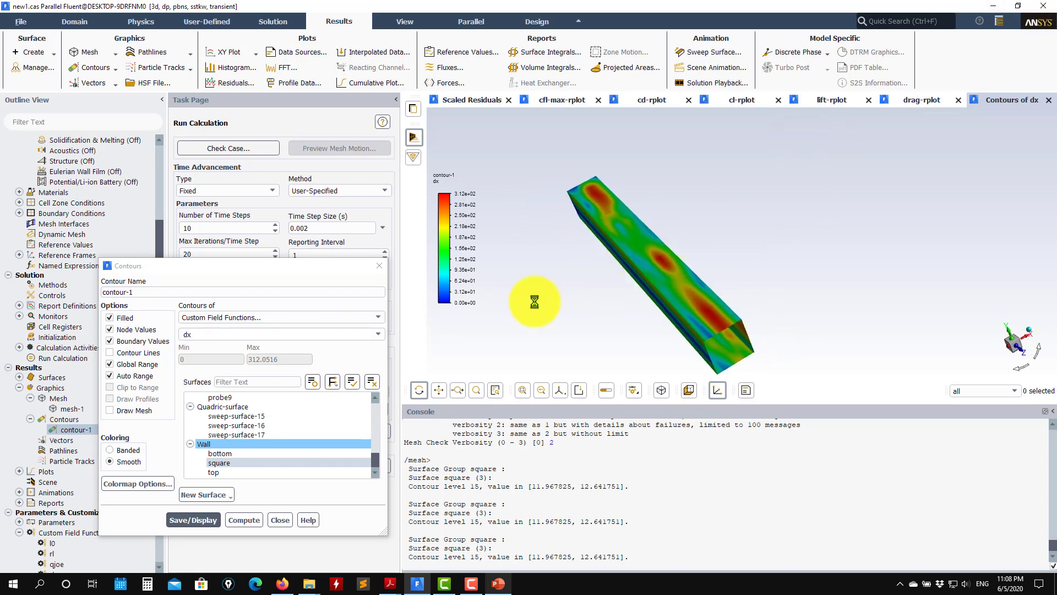
left_click(280, 520)
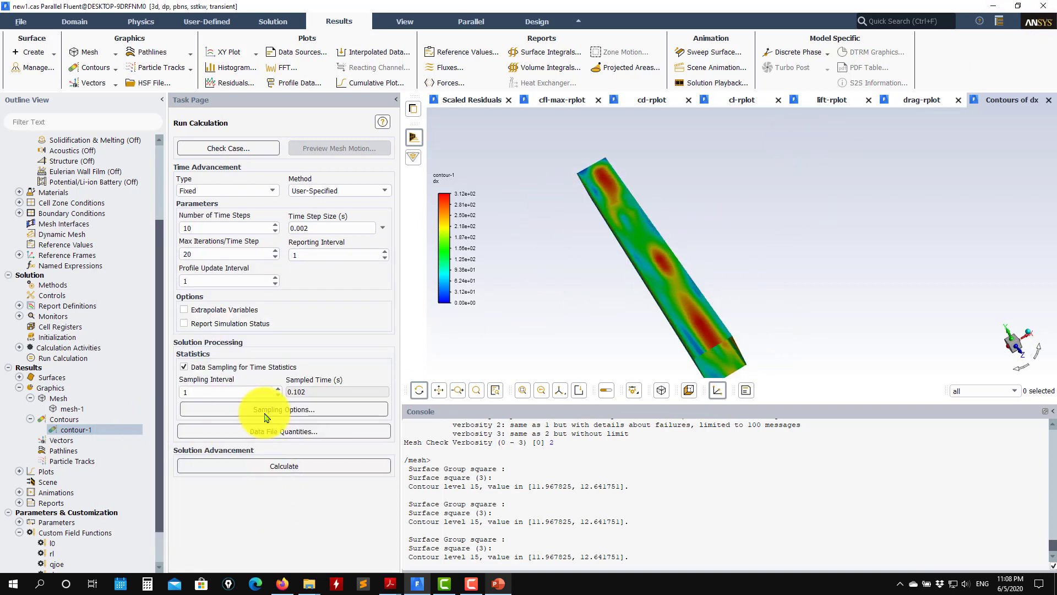
left_click_drag(642, 243, 424, 360)
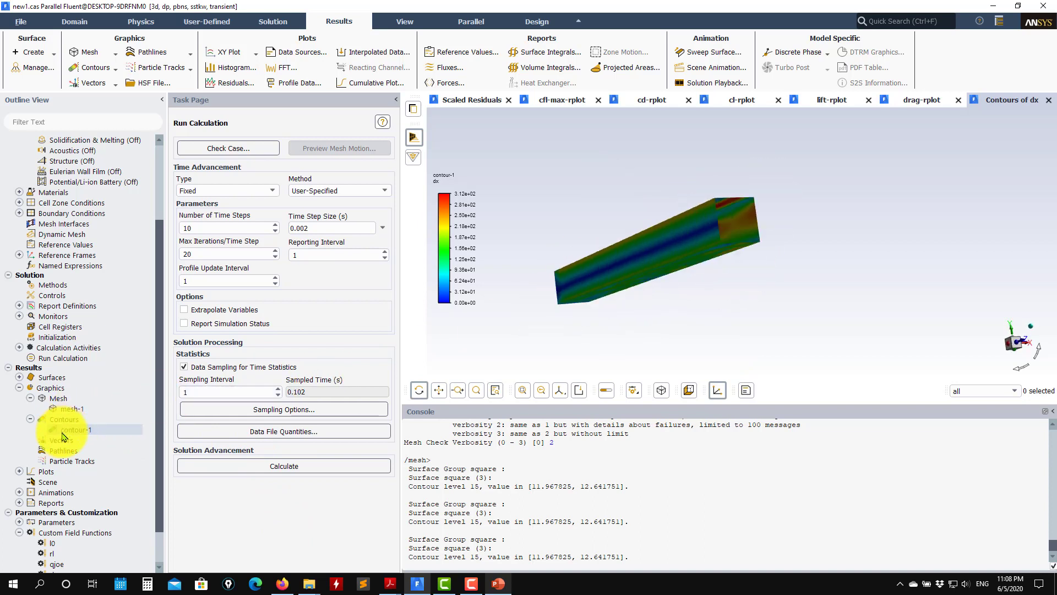
mouse_move(720, 271)
left_mouse_down()
mouse_move(673, 291)
mouse_move(625, 248)
mouse_move(425, 314)
mouse_move(618, 300)
mouse_move(687, 322)
mouse_move(755, 318)
left_mouse_up()
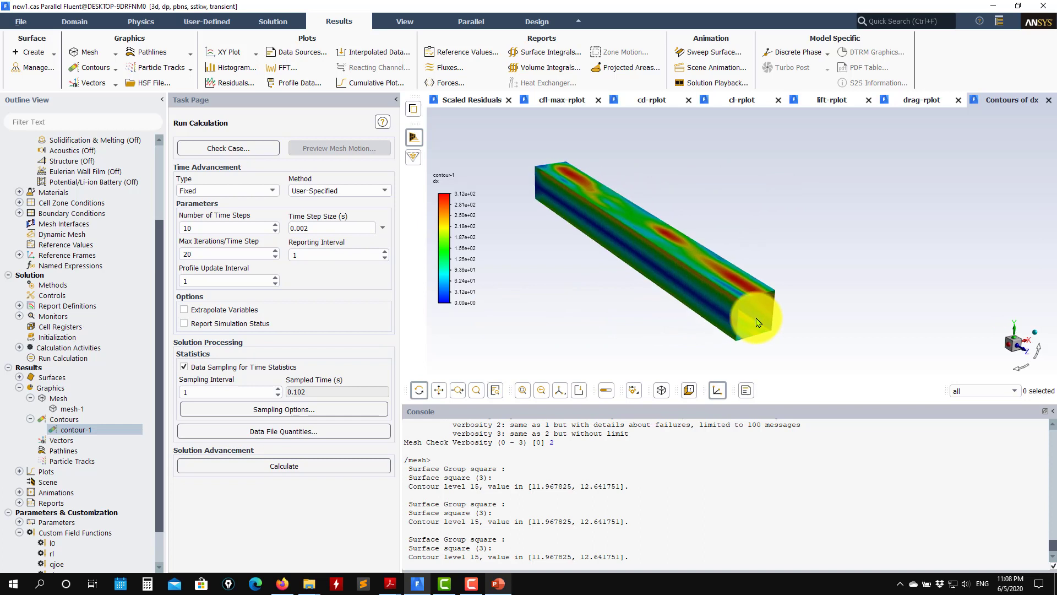